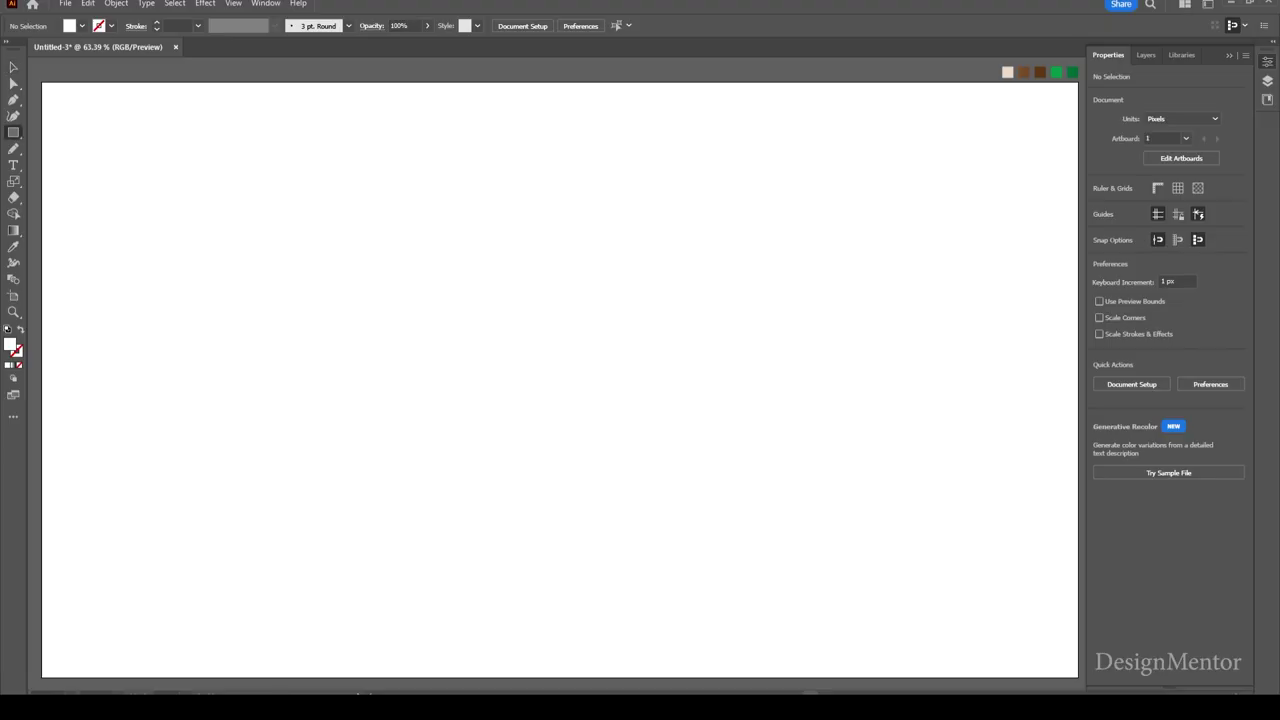
Step: Draw a 1920 × 1080 px rectangle filled with the sampled beige swatch
key(i)
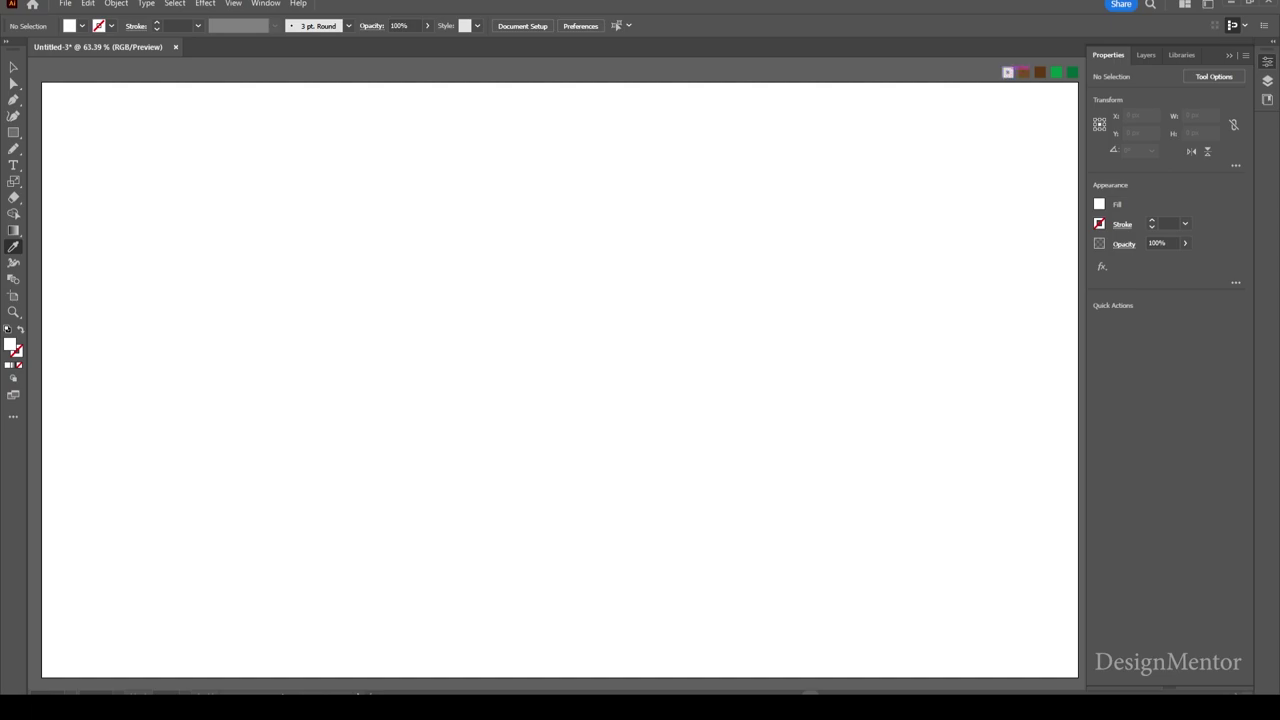
click(1008, 72)
key(m)
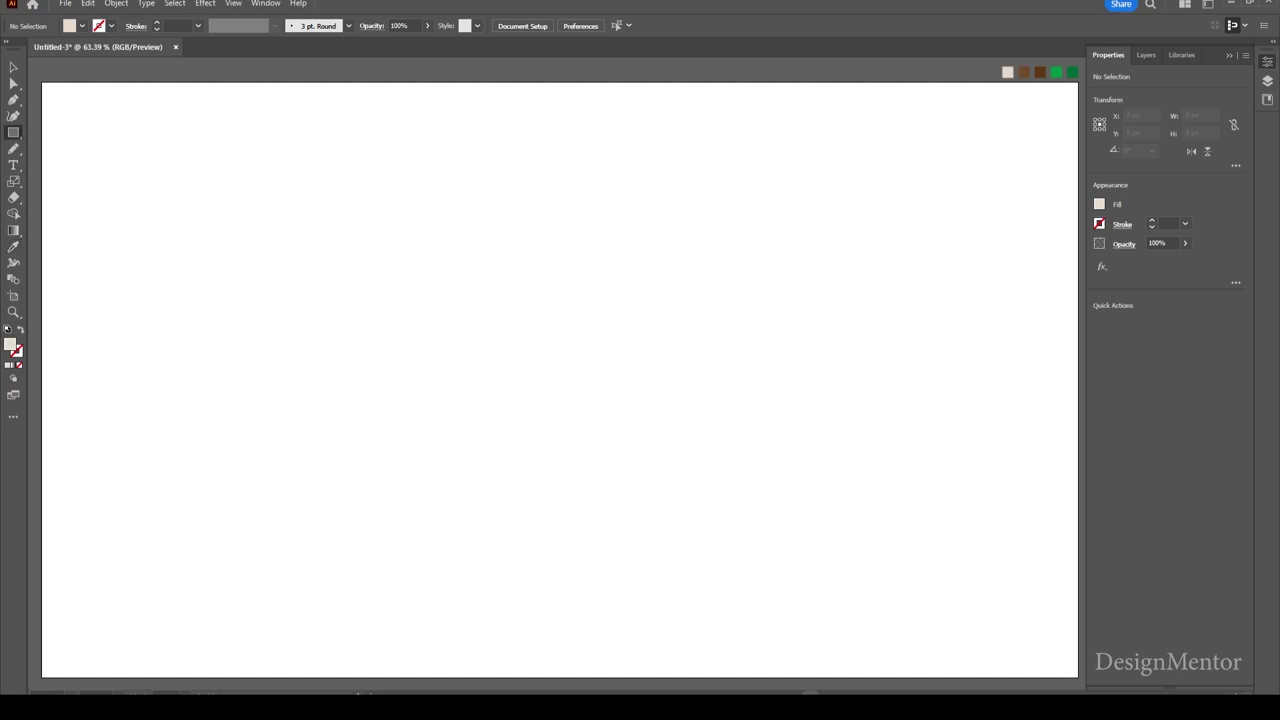
click(682, 200)
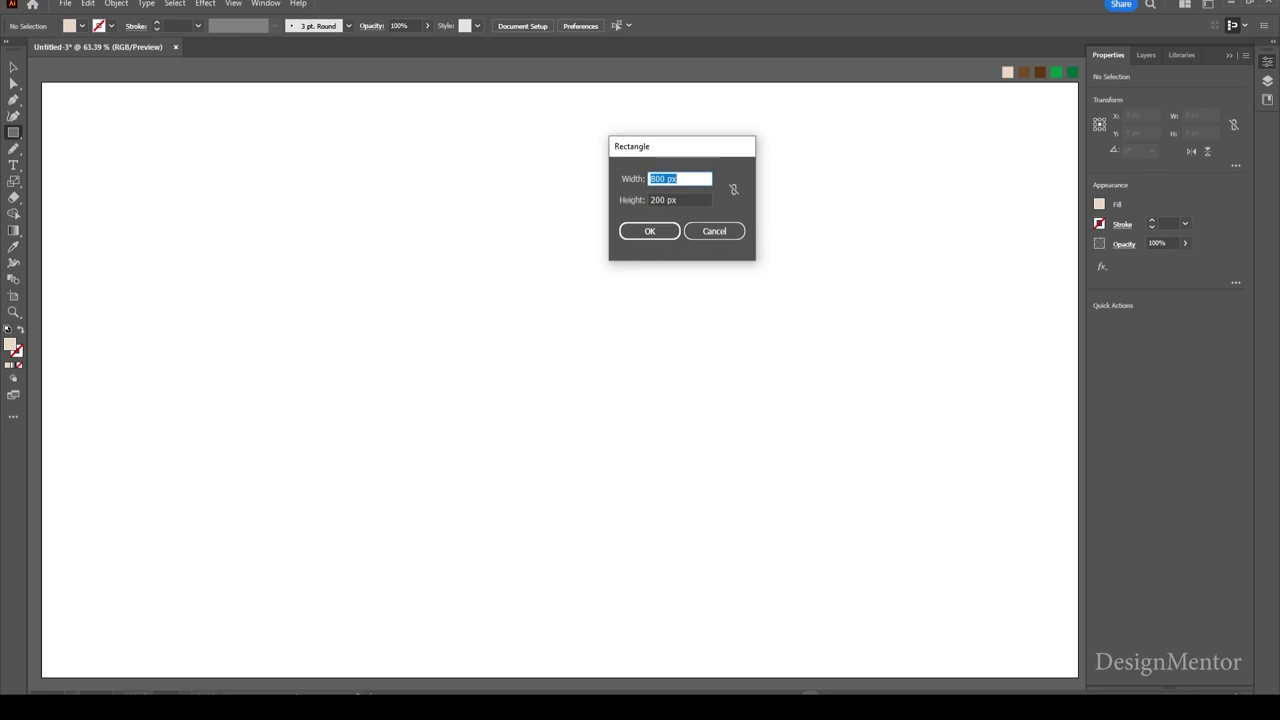
text(1)
text(0)
key(Tab)
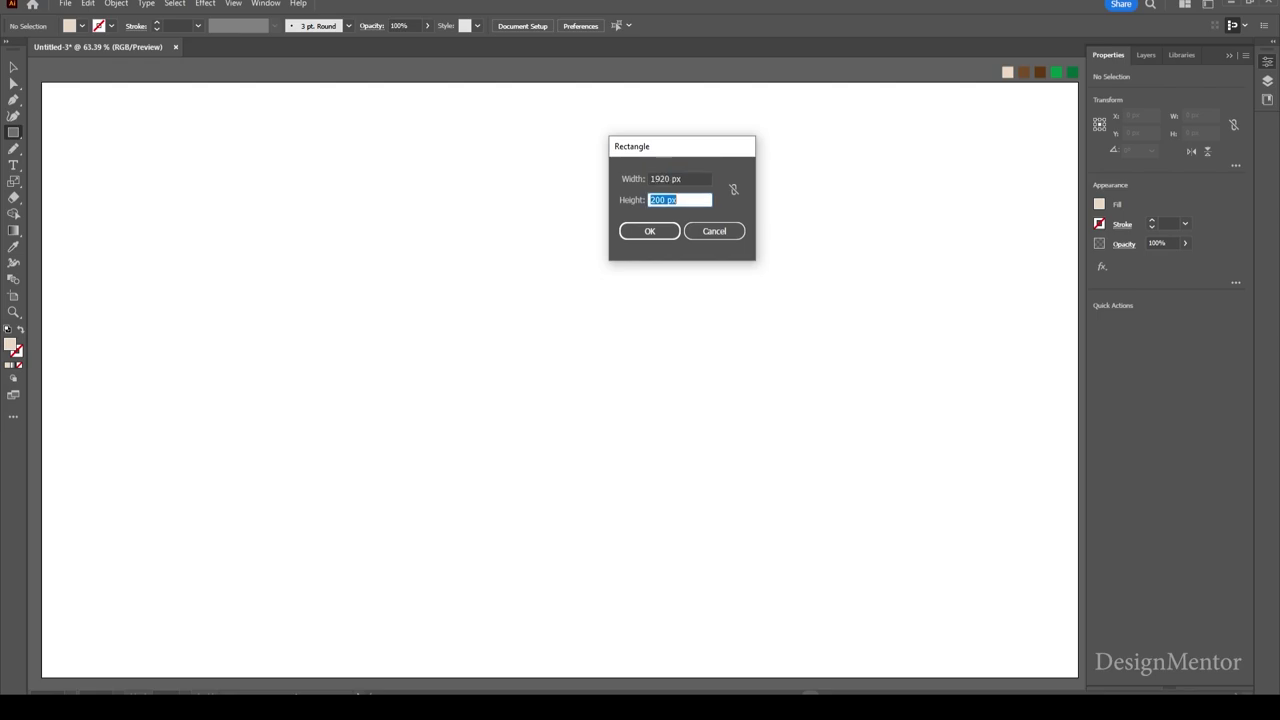
text(1080)
key(Return)
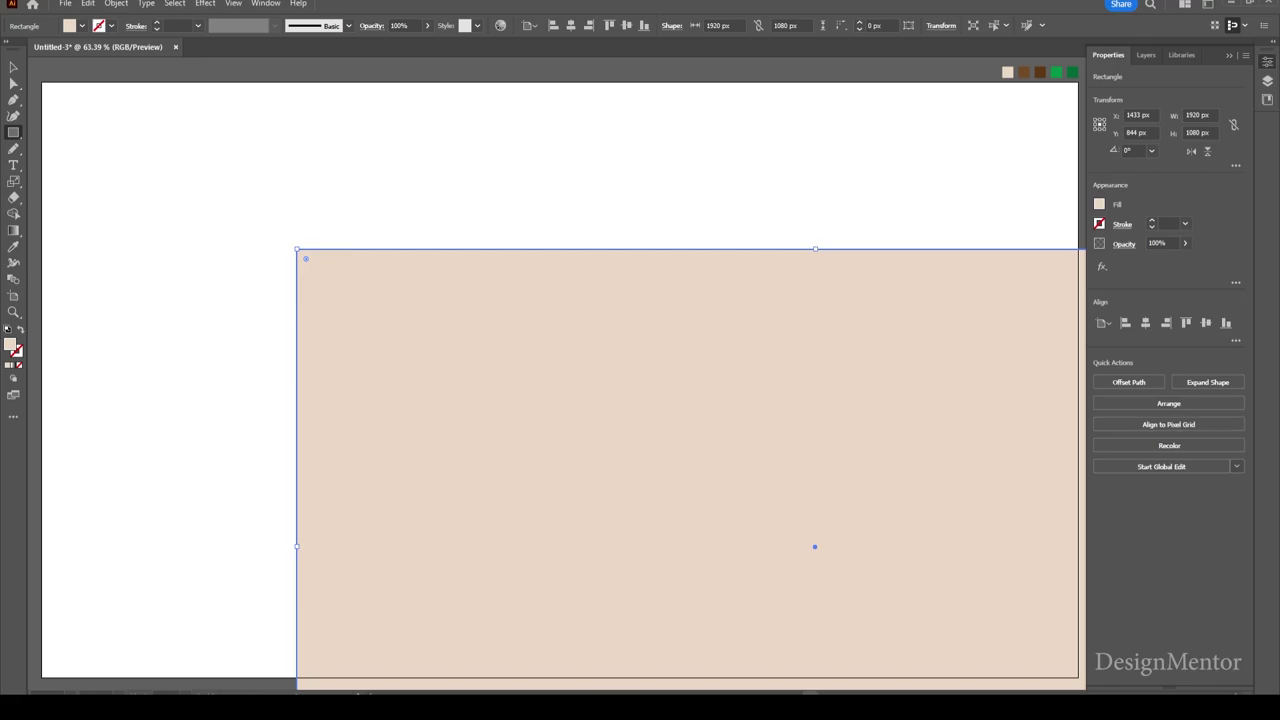
Step: Centre the beige rectangle on the artboard and lock it
click(1145, 322)
click(1206, 322)
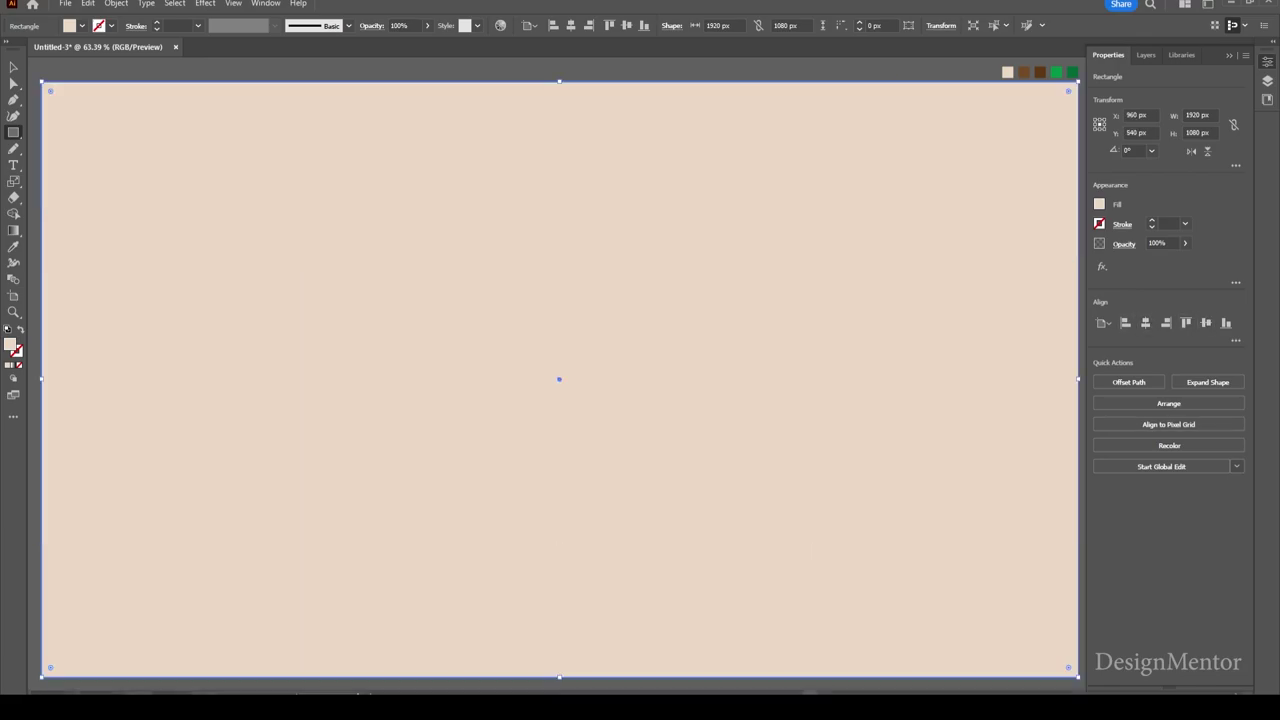
click(116, 3)
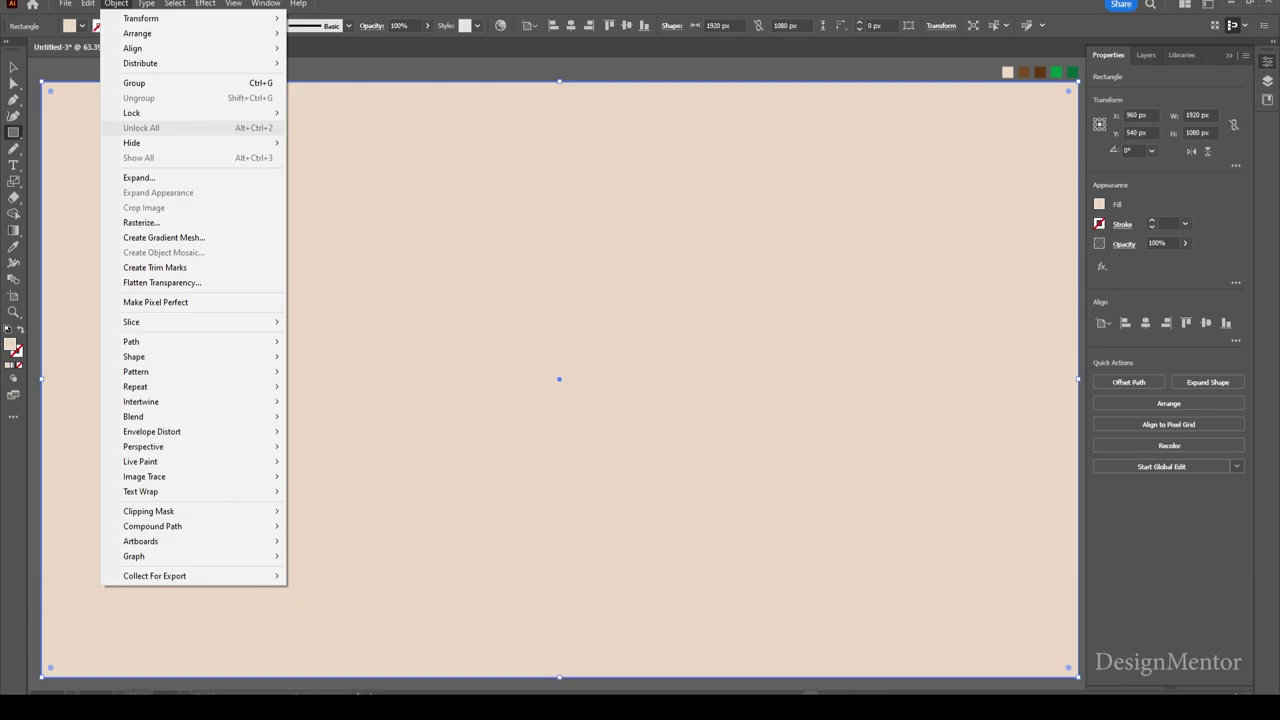
mouse_move(140, 113)
click(320, 114)
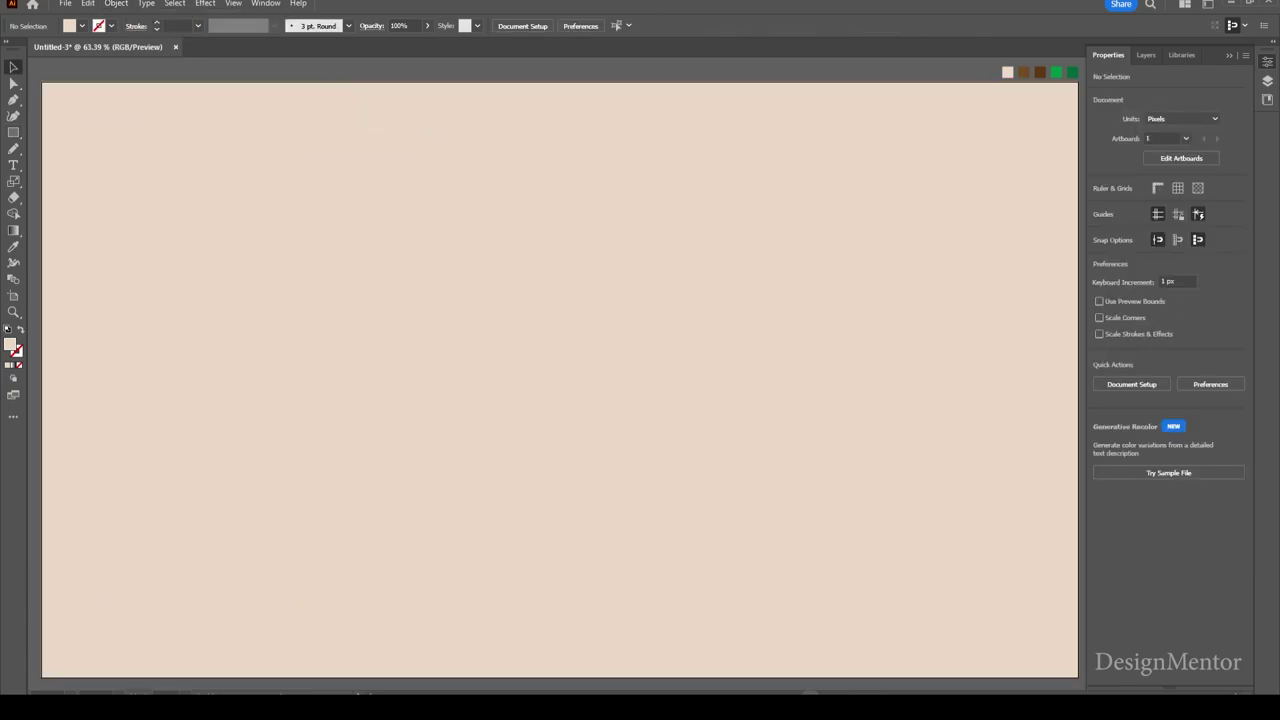
Step: Sample the brown palette colour and make it the outline colour
key(i)
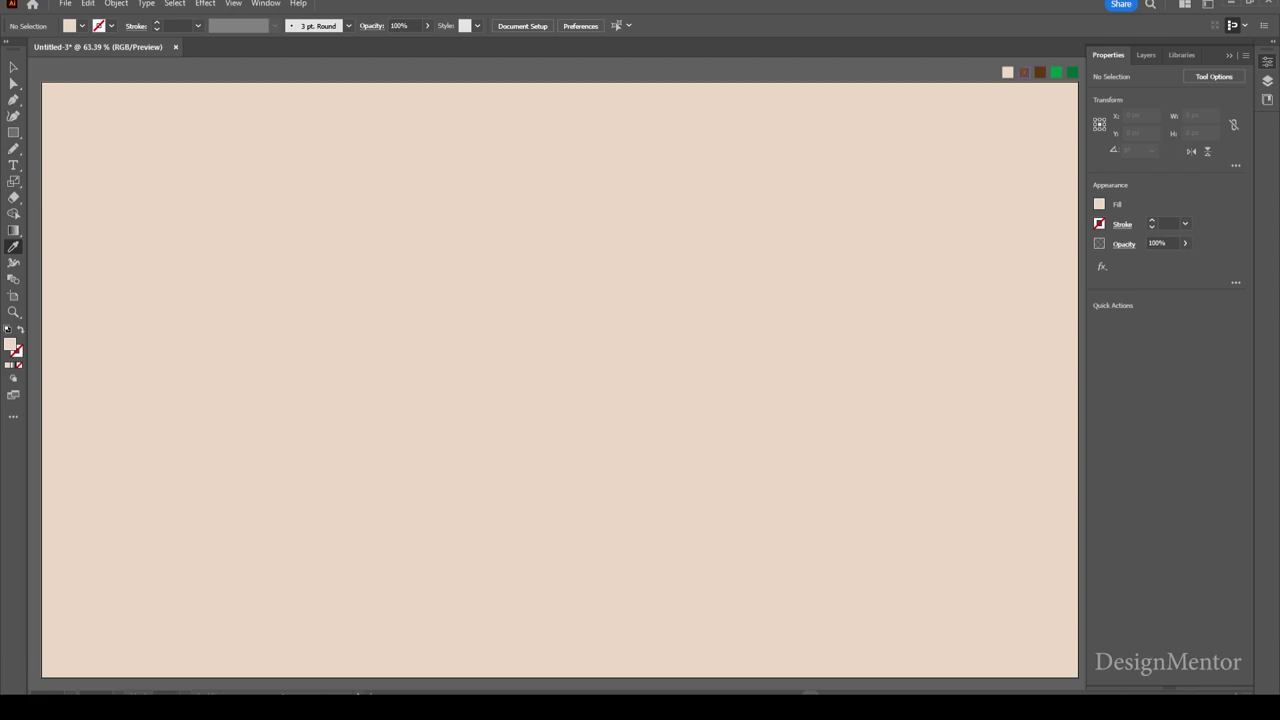
click(1024, 72)
key(m)
key(v)
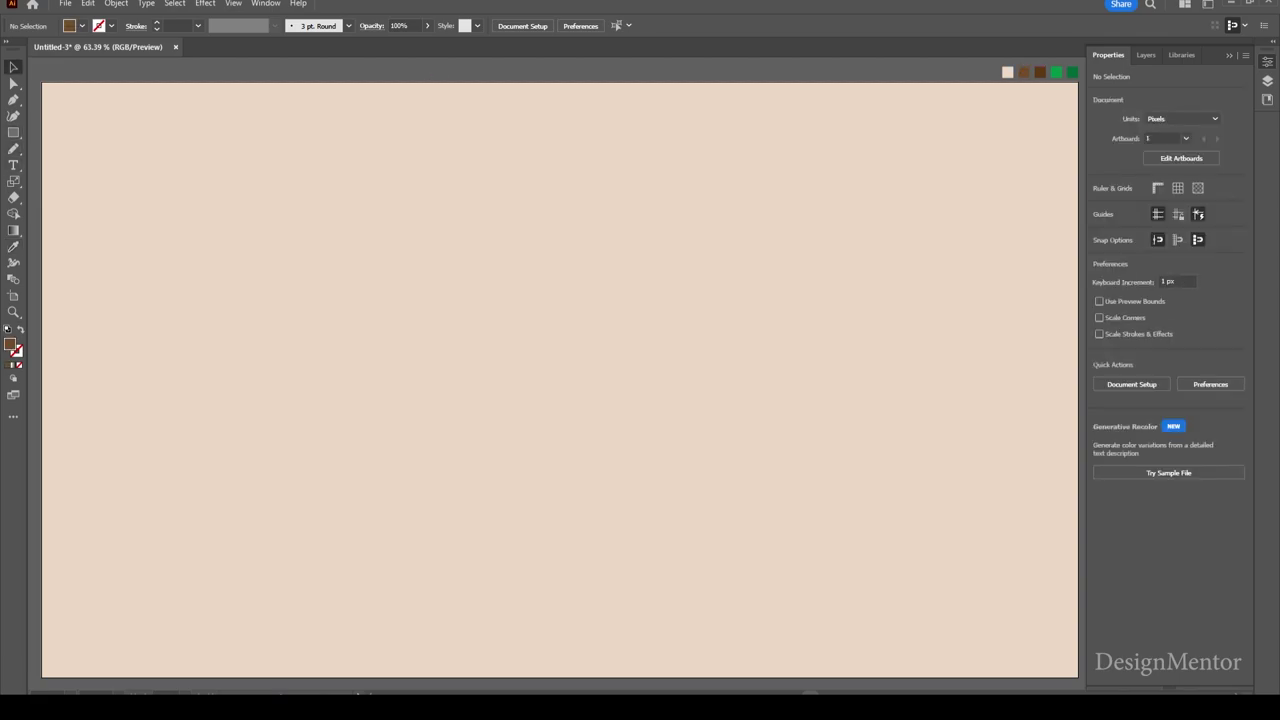
click(111, 25)
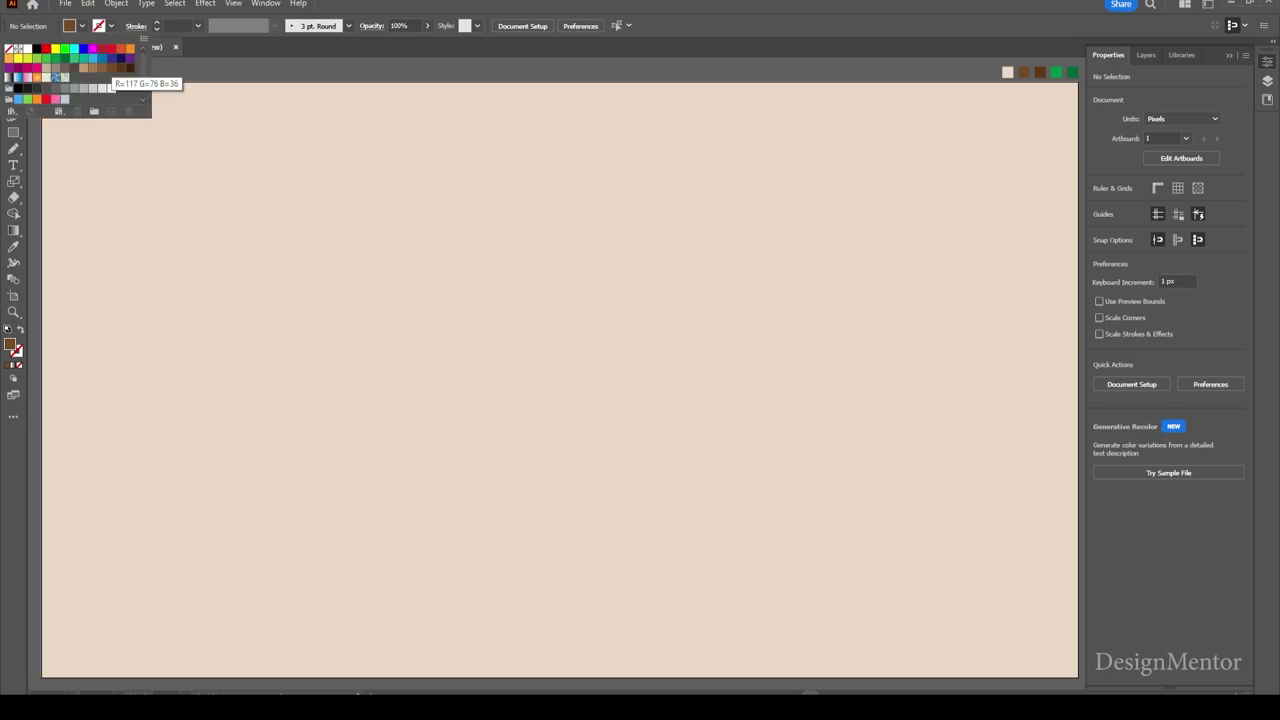
click(104, 68)
Step: Set the fill to None and place a 1000 × 300 px rectangle
key(m)
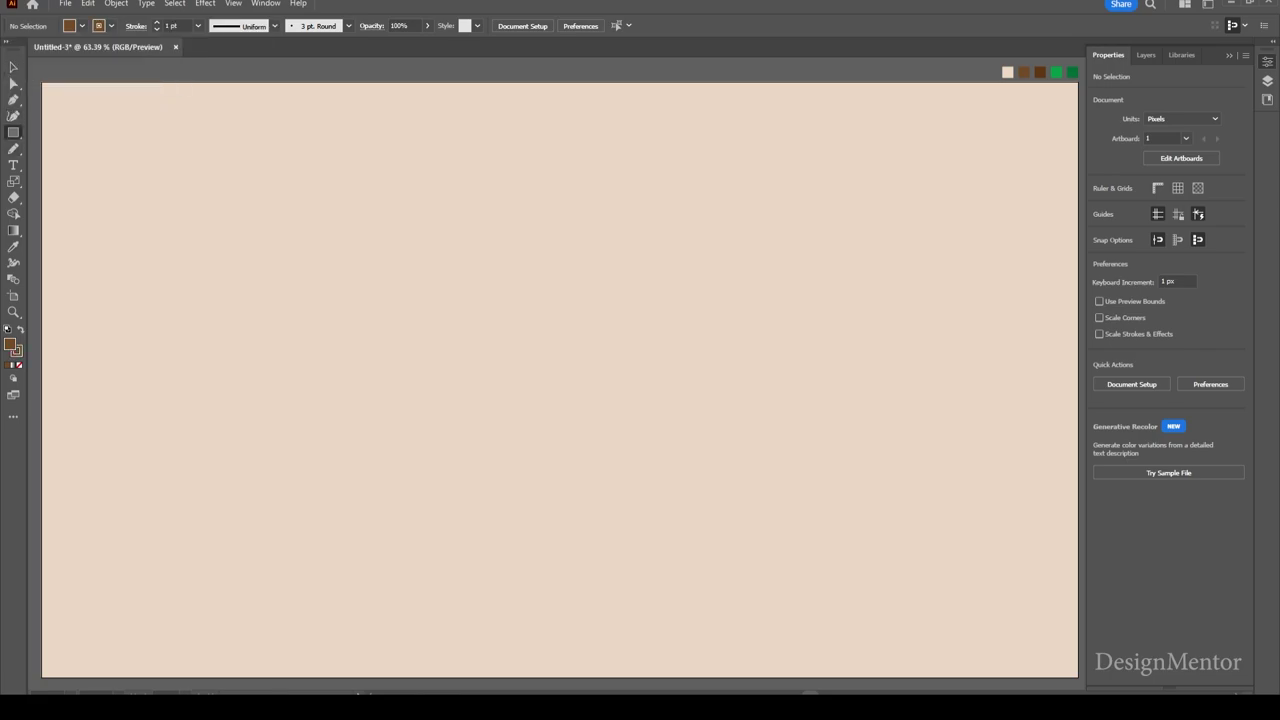
click(82, 25)
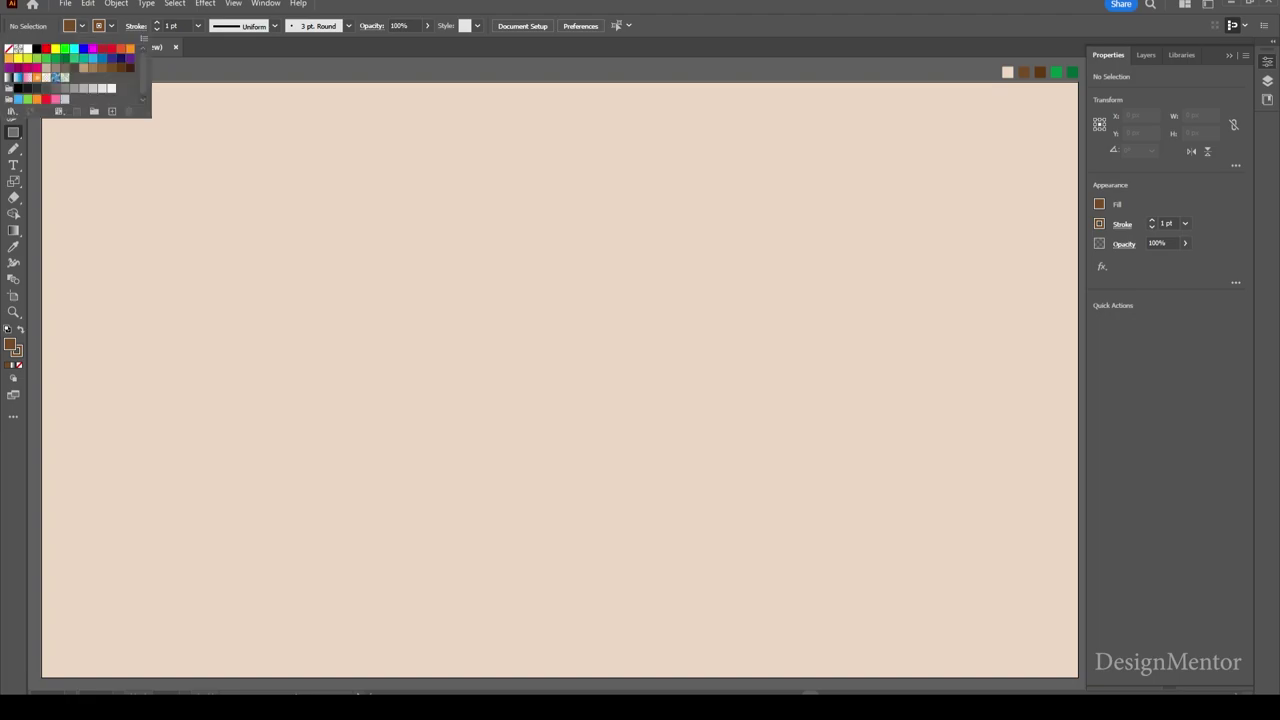
click(9, 49)
click(560, 300)
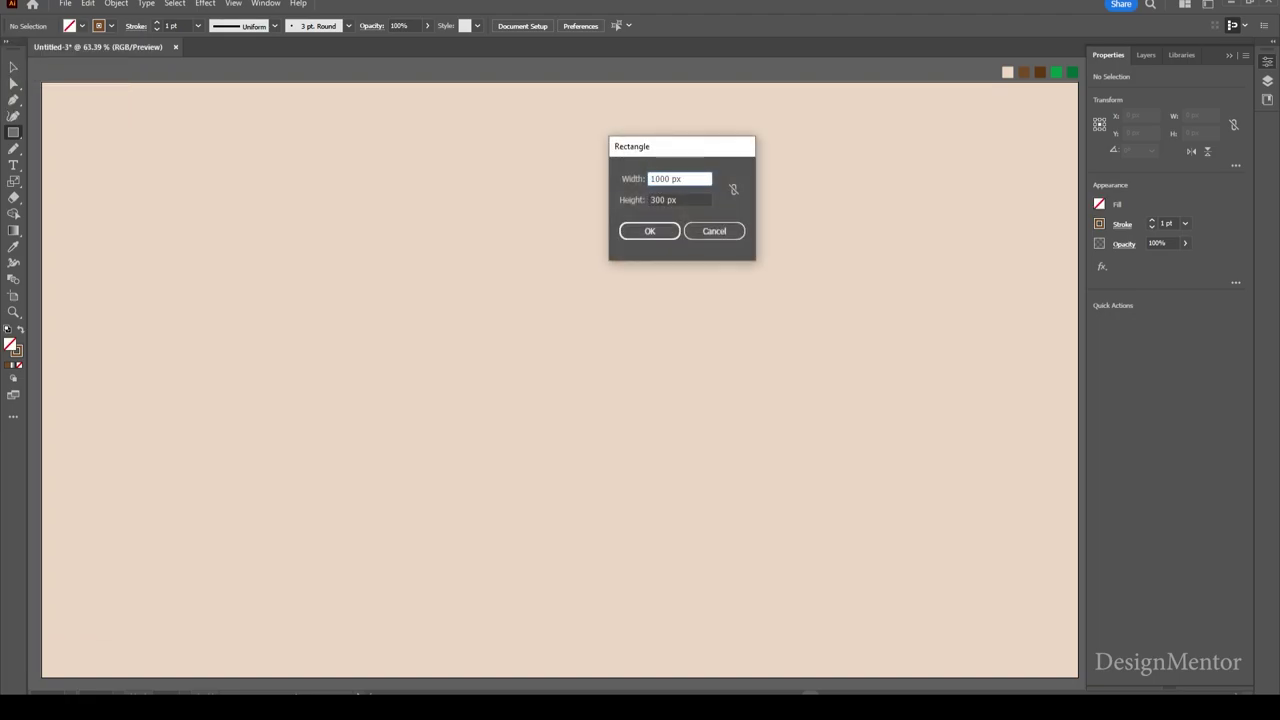
key(Tab)
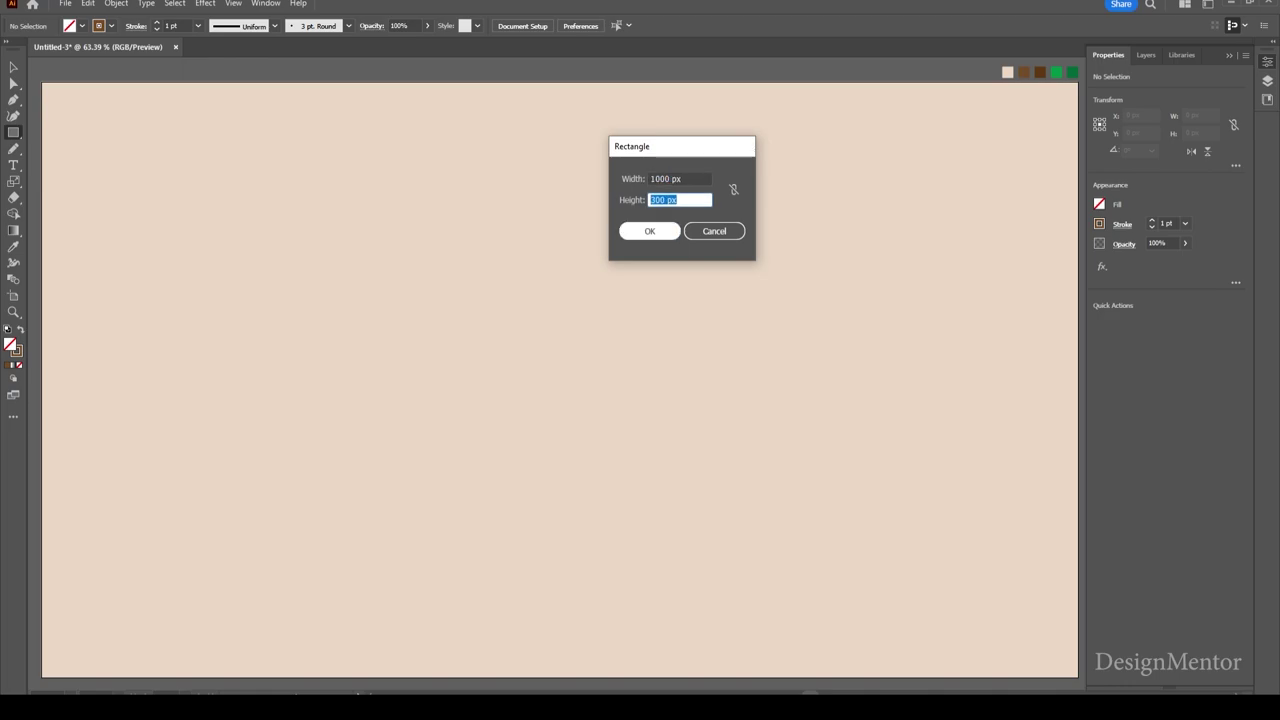
key(Return)
Step: Centre the rectangle on the artboard and give it a 40 pt stroke
click(1146, 322)
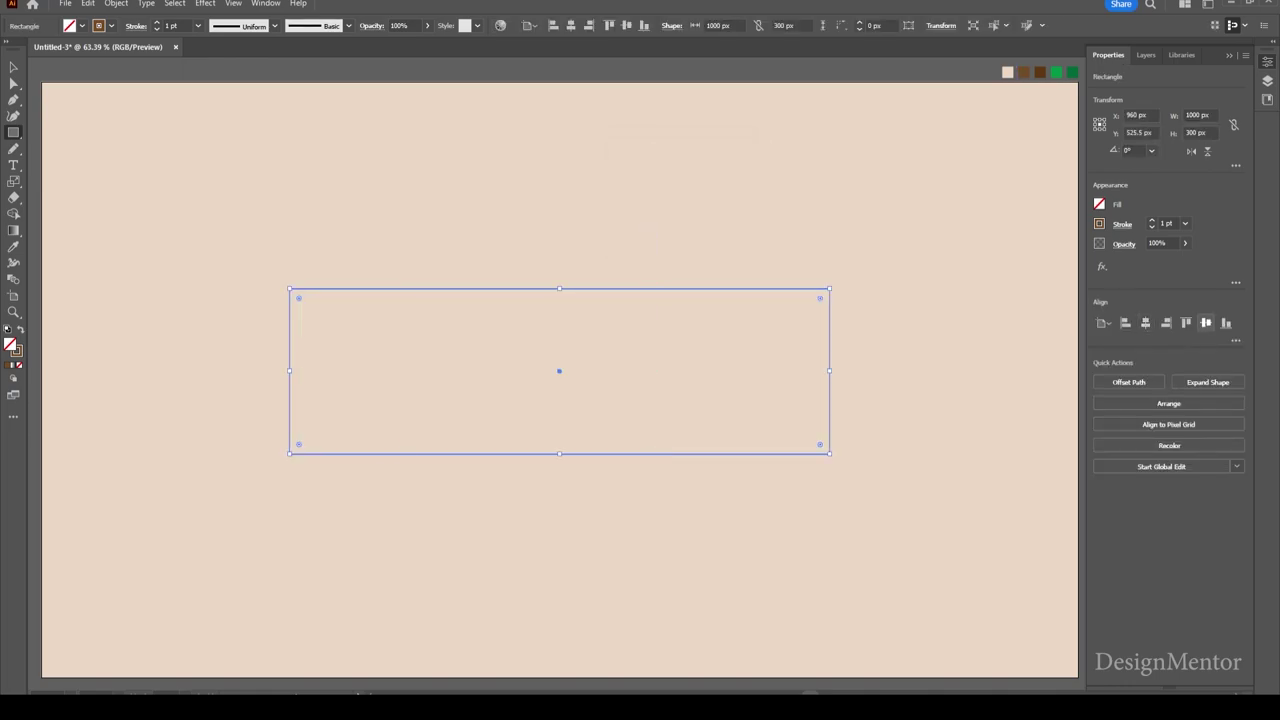
click(1206, 322)
click(175, 25)
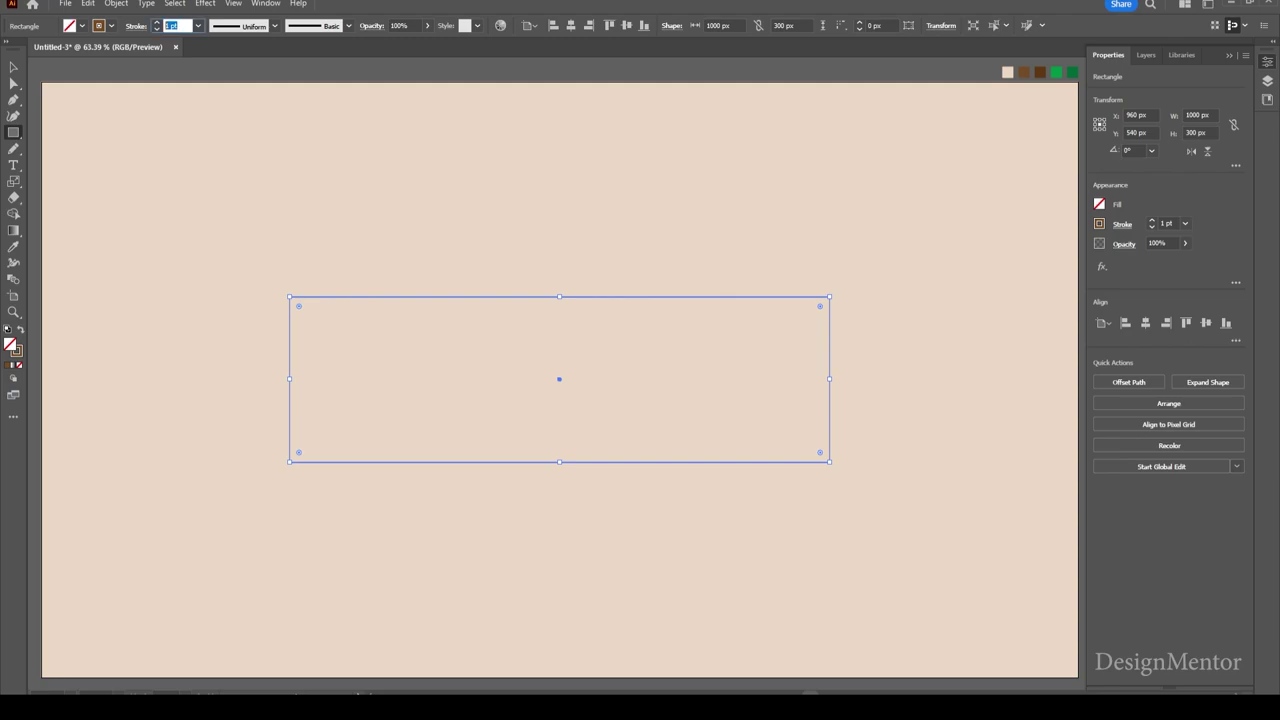
text(40)
key(Return)
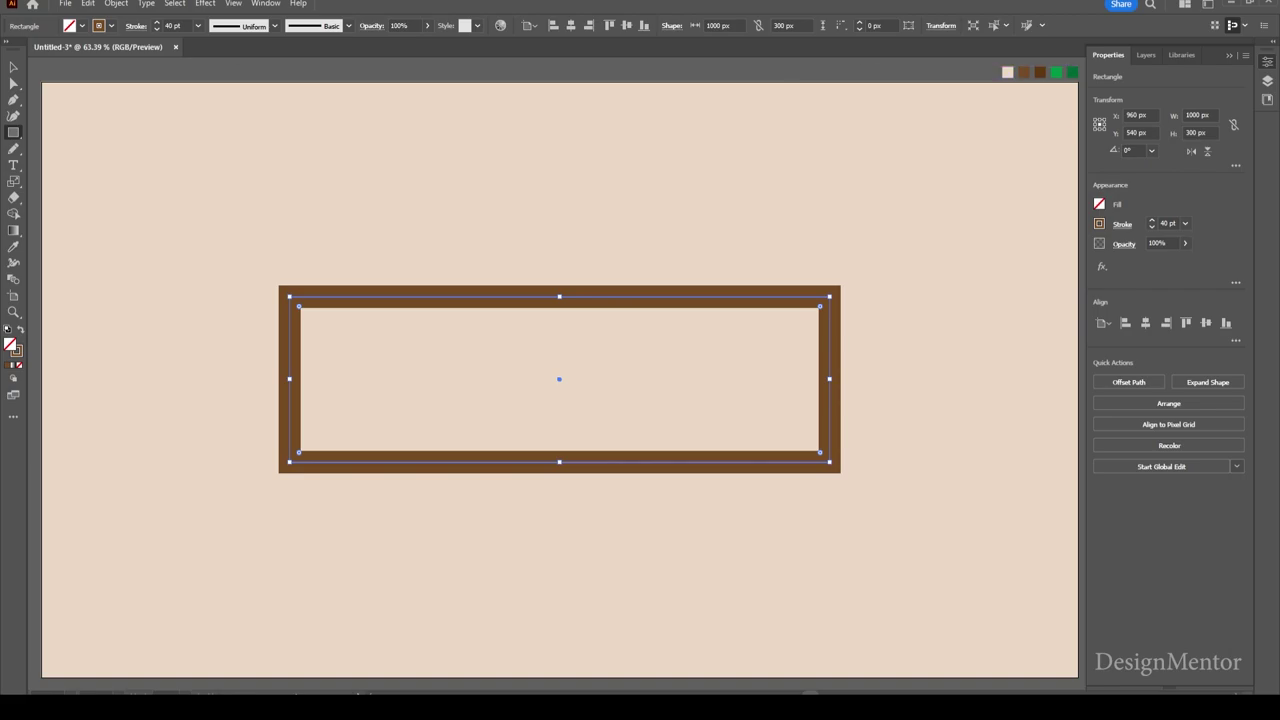
Step: Set the frame's height to 200 px and recentre it vertically
click(1200, 132)
text(200)
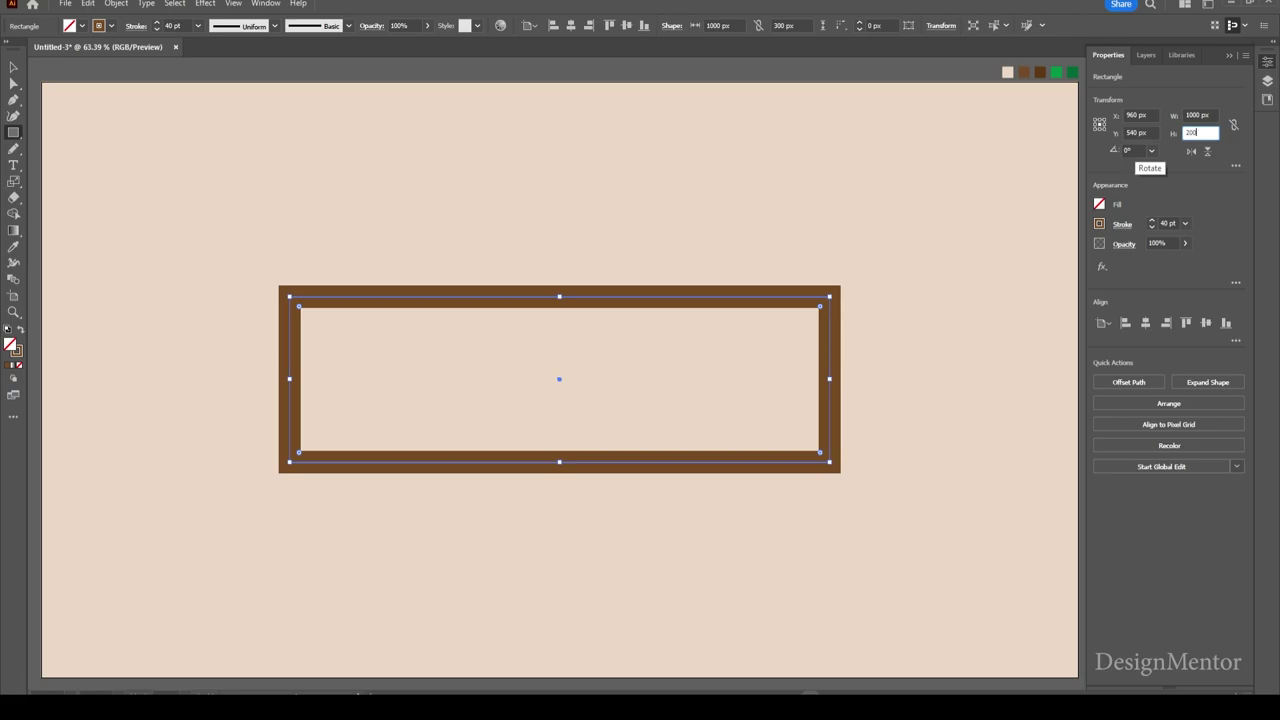
key(Return)
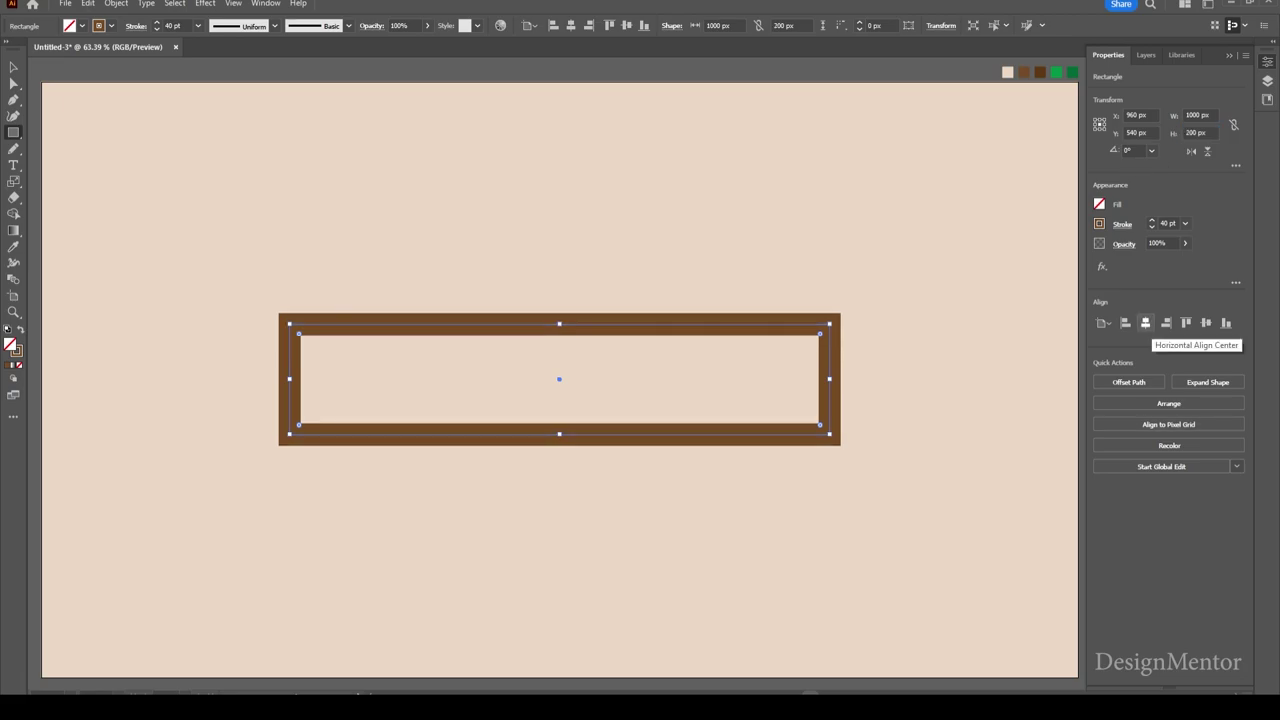
click(1206, 322)
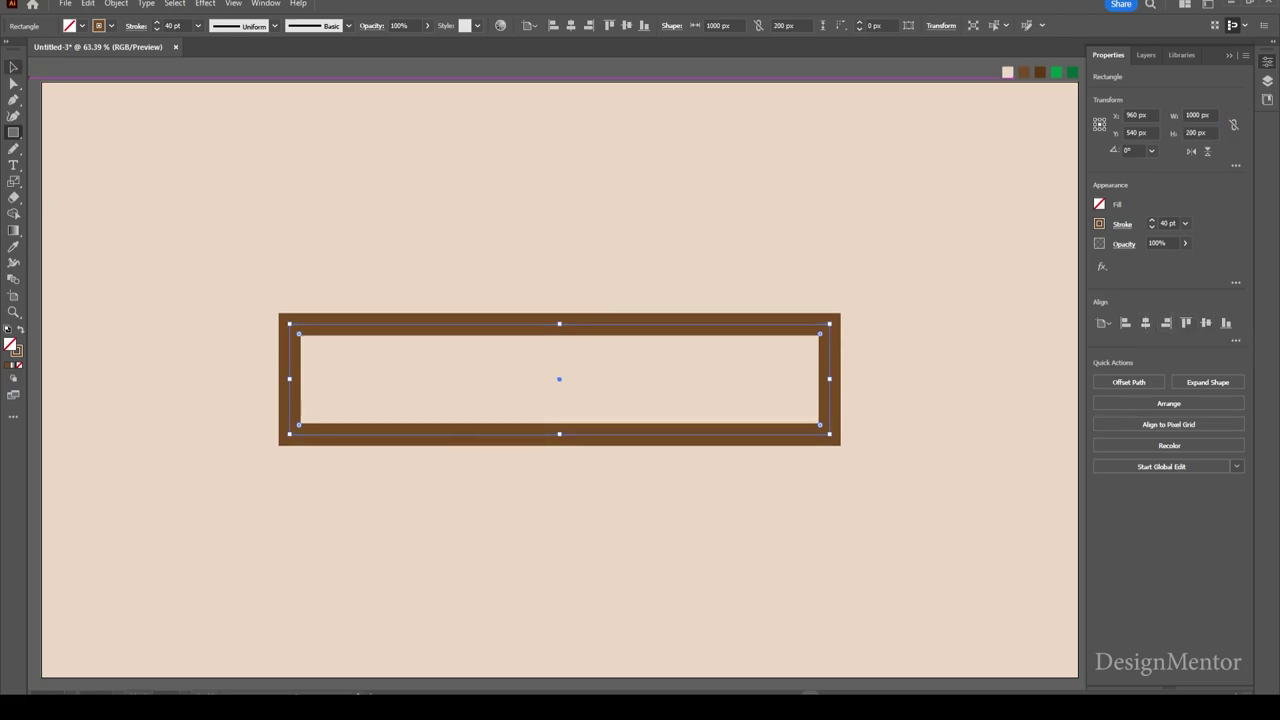
click(13, 67)
key(ctrl+shift+a)
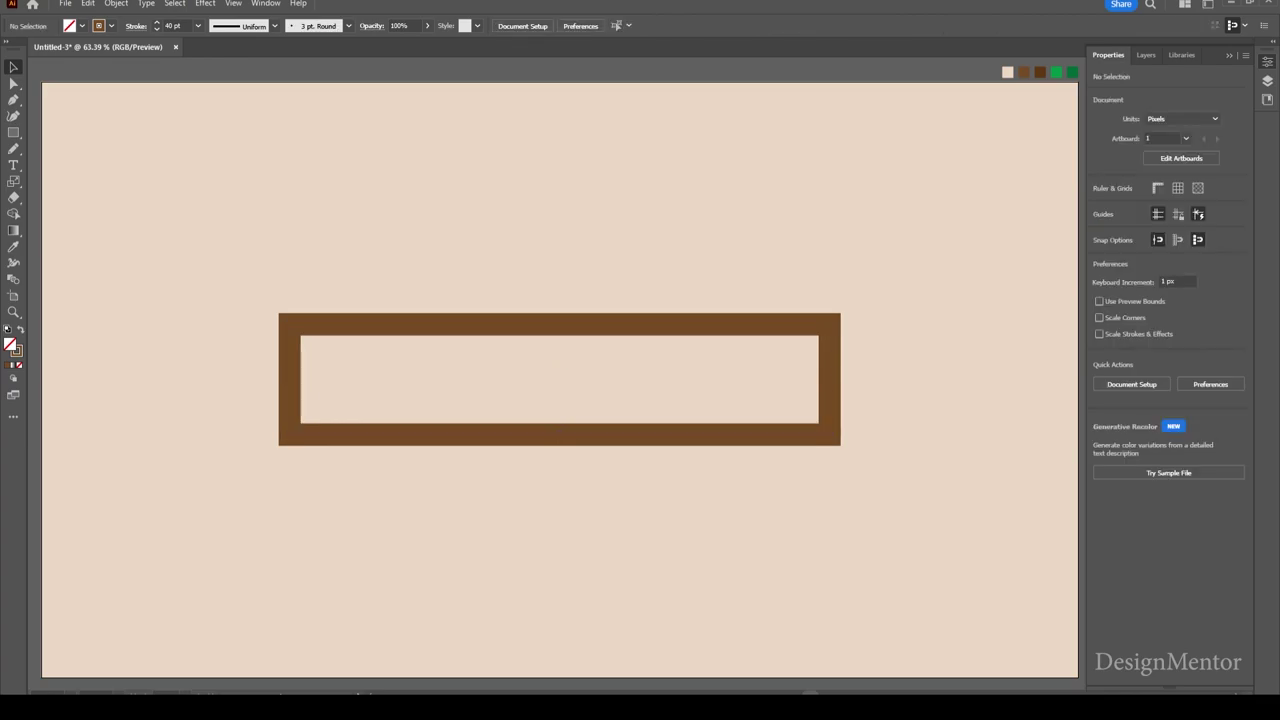
key(ctrl+a)
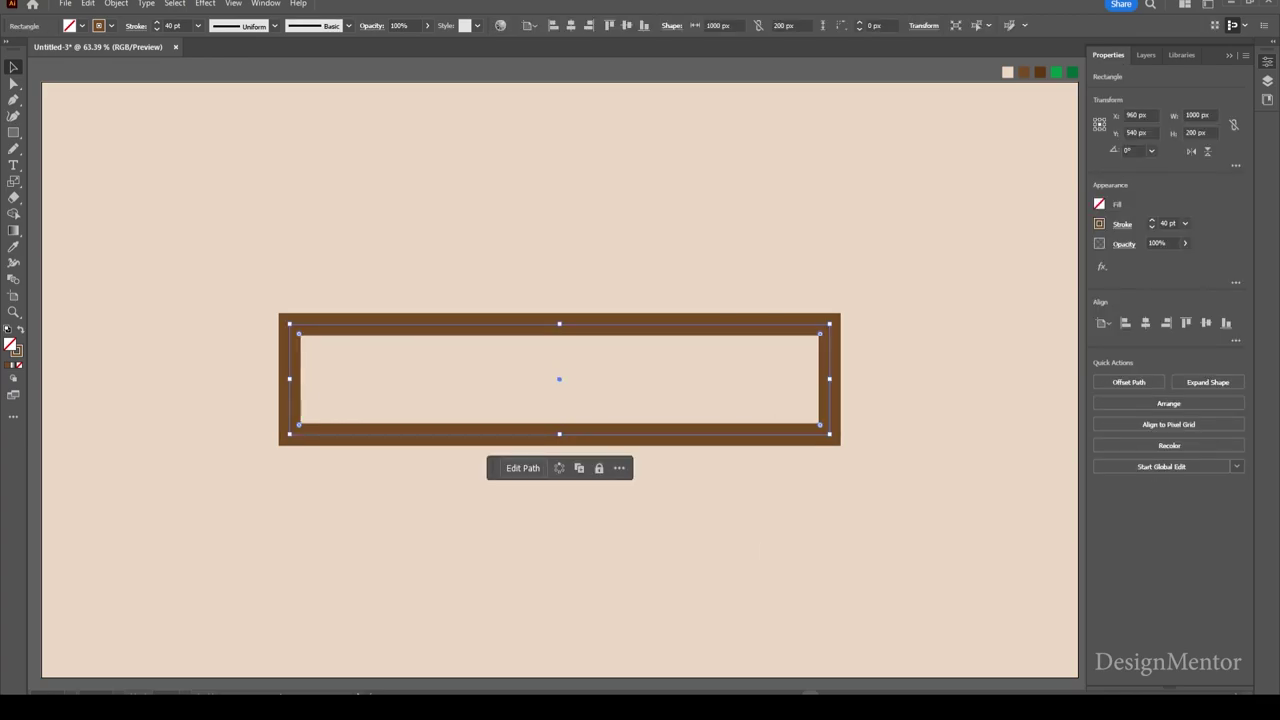
key(ctrl+shift+a)
click(13, 132)
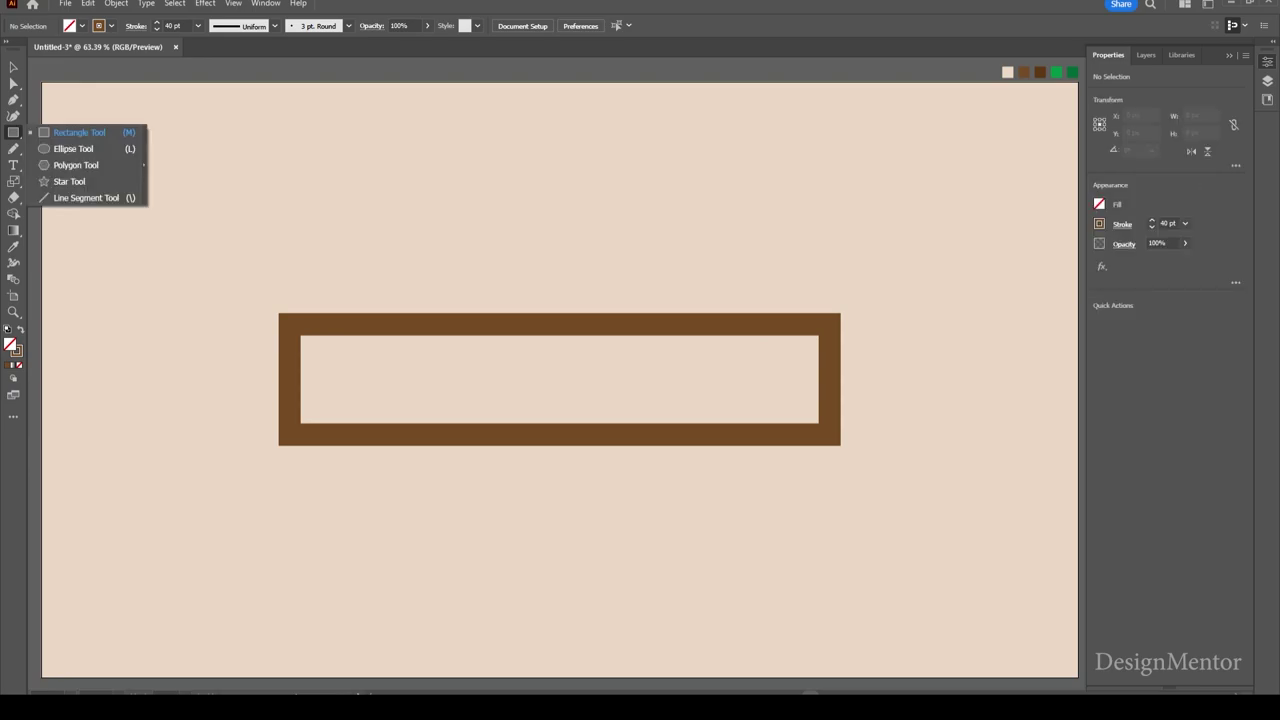
Step: Draw a roughly 349 px 40 pt line slanting down-right from the frame's bottom edge
click(86, 197)
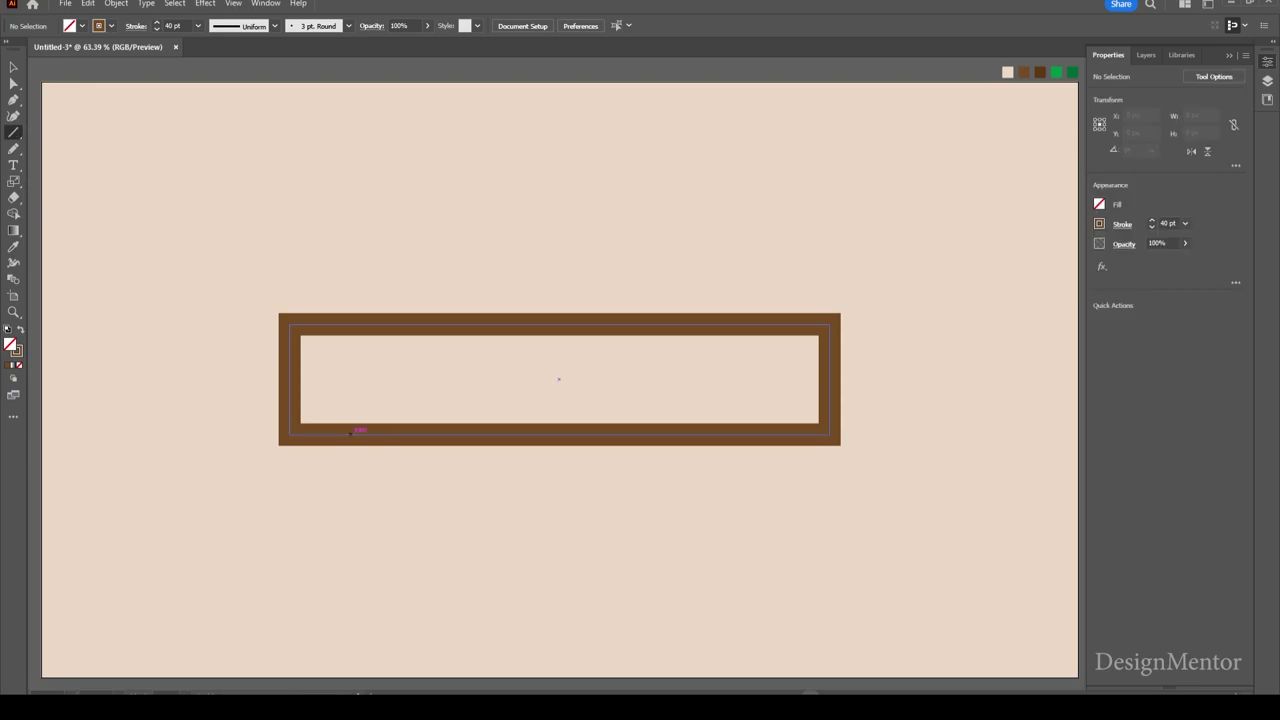
drag(350, 432, 420, 598)
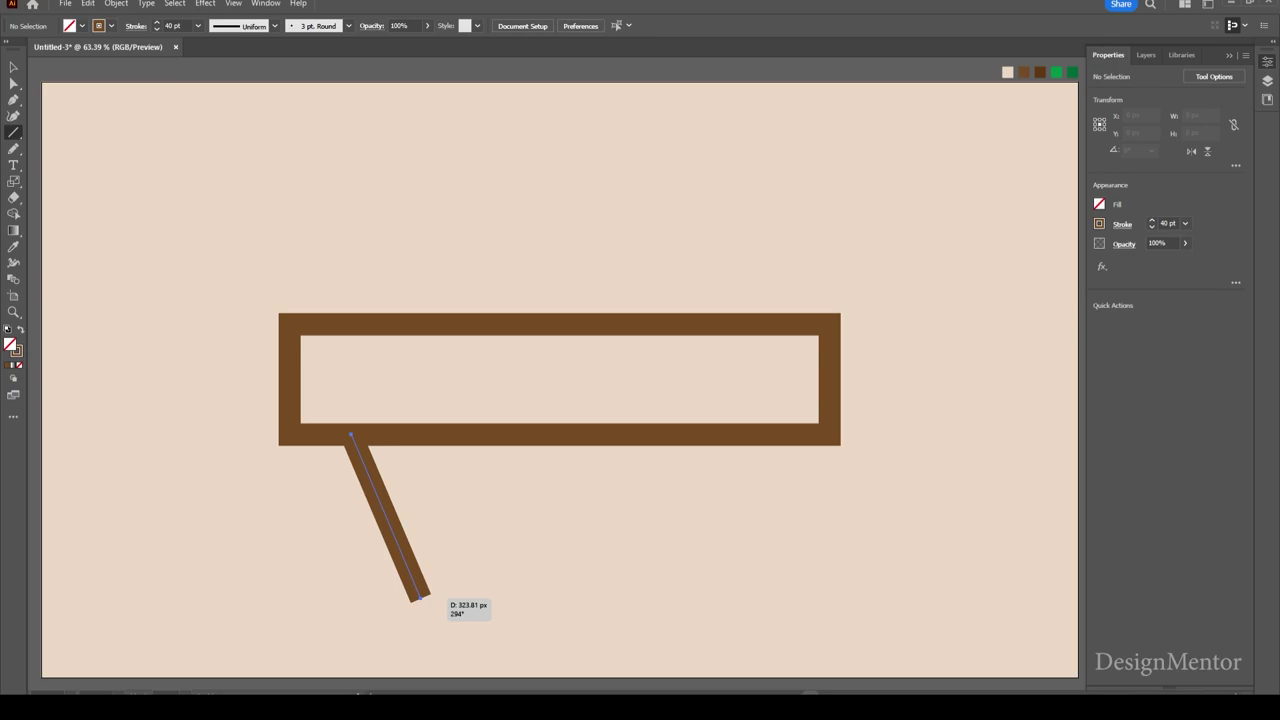
drag(421, 598, 425, 611)
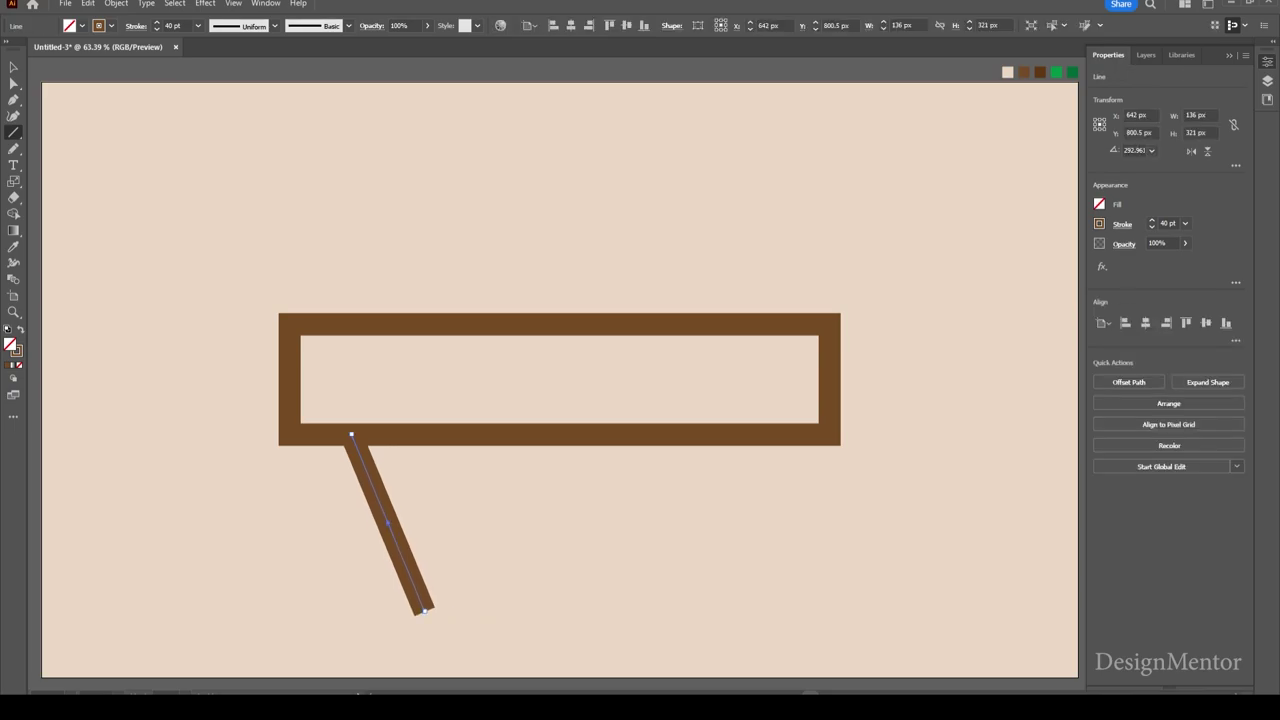
key(v)
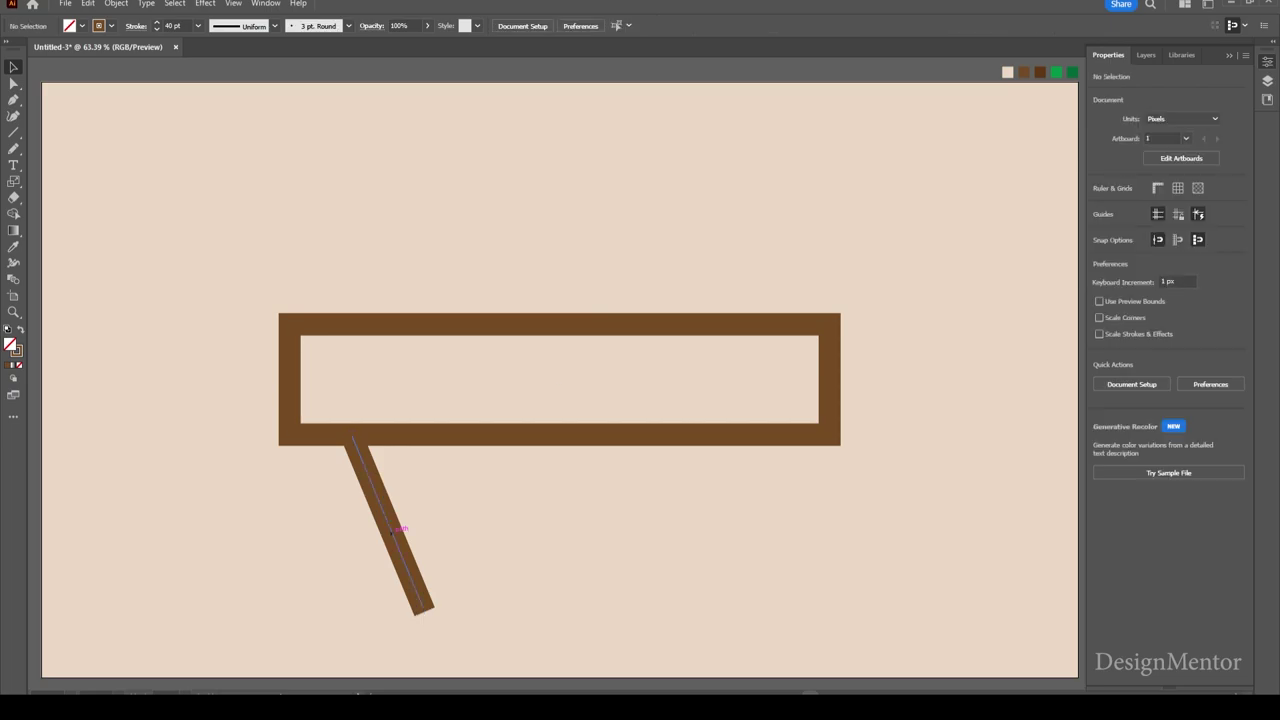
Step: Add a mirrored copy of the leg and shift it right to uncross the X
click(116, 3)
mouse_move(141, 18)
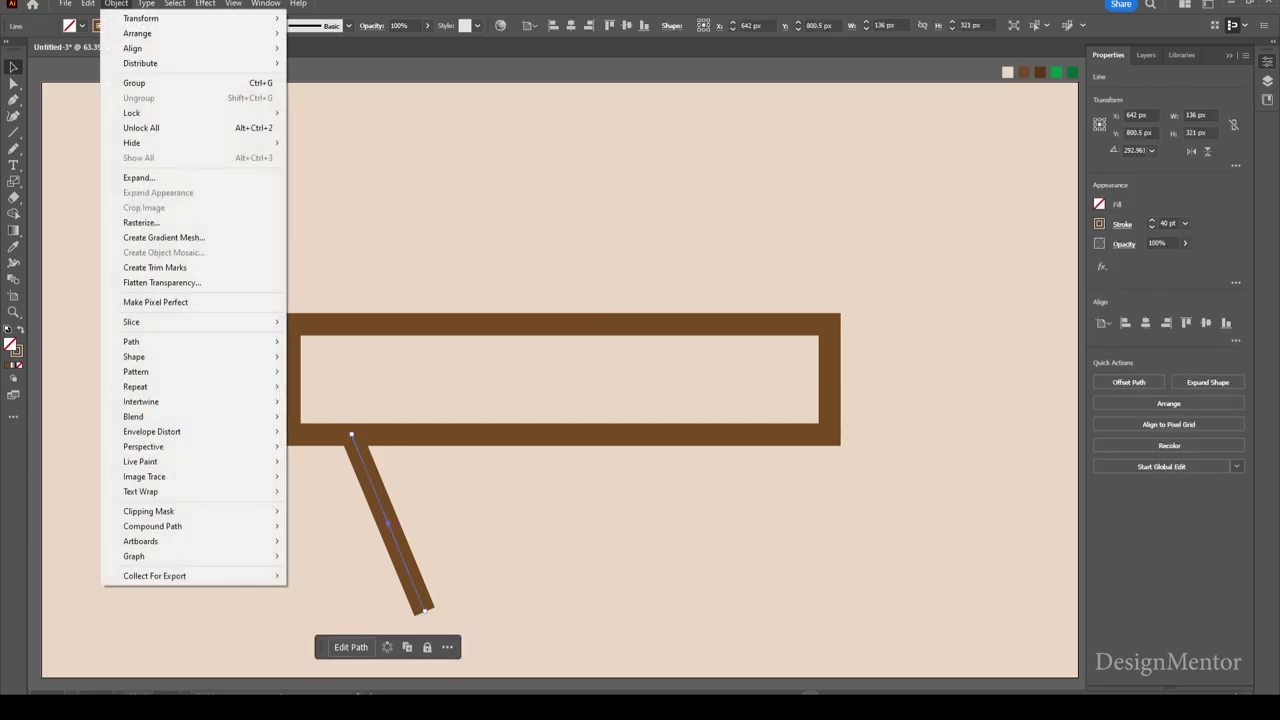
click(320, 67)
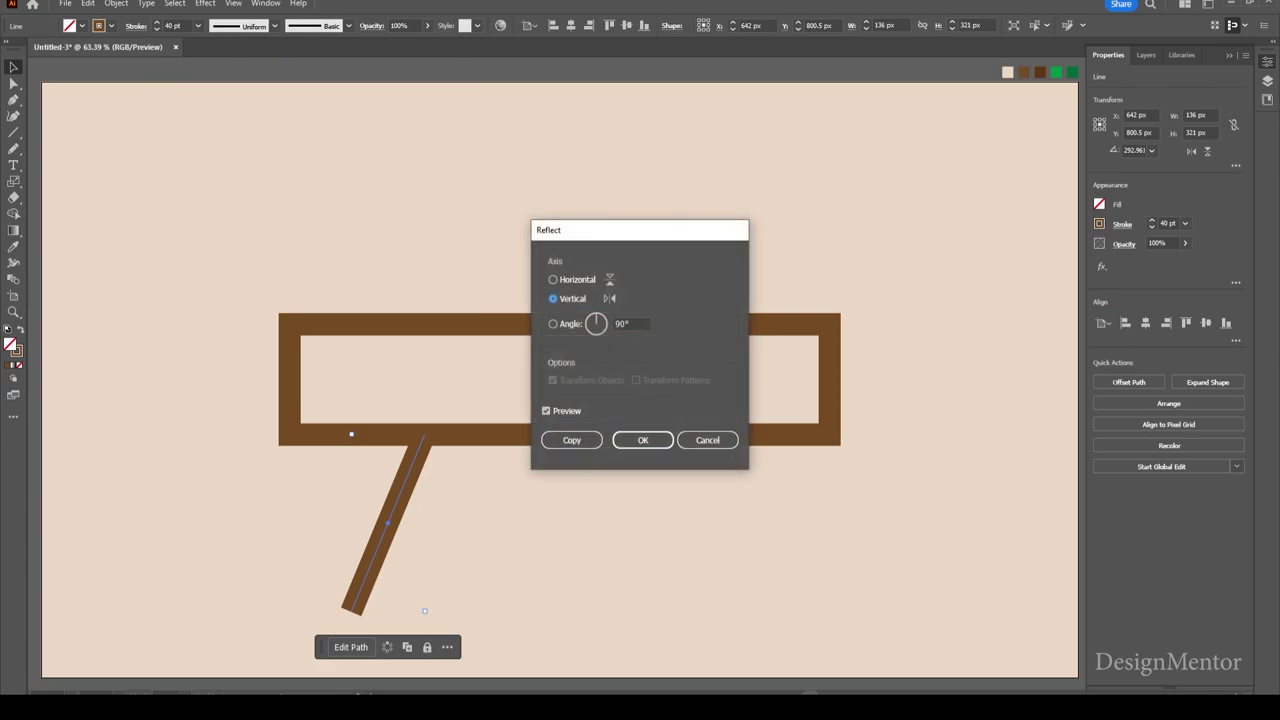
click(571, 440)
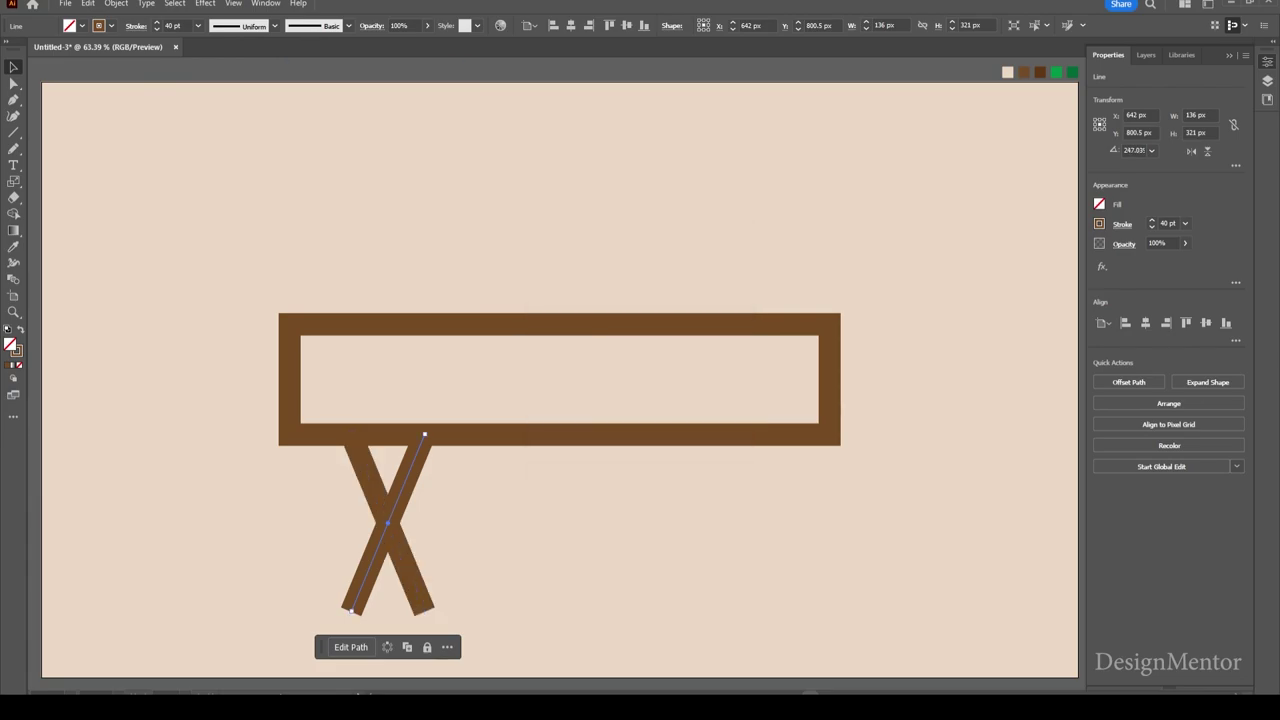
key(shift+Right)
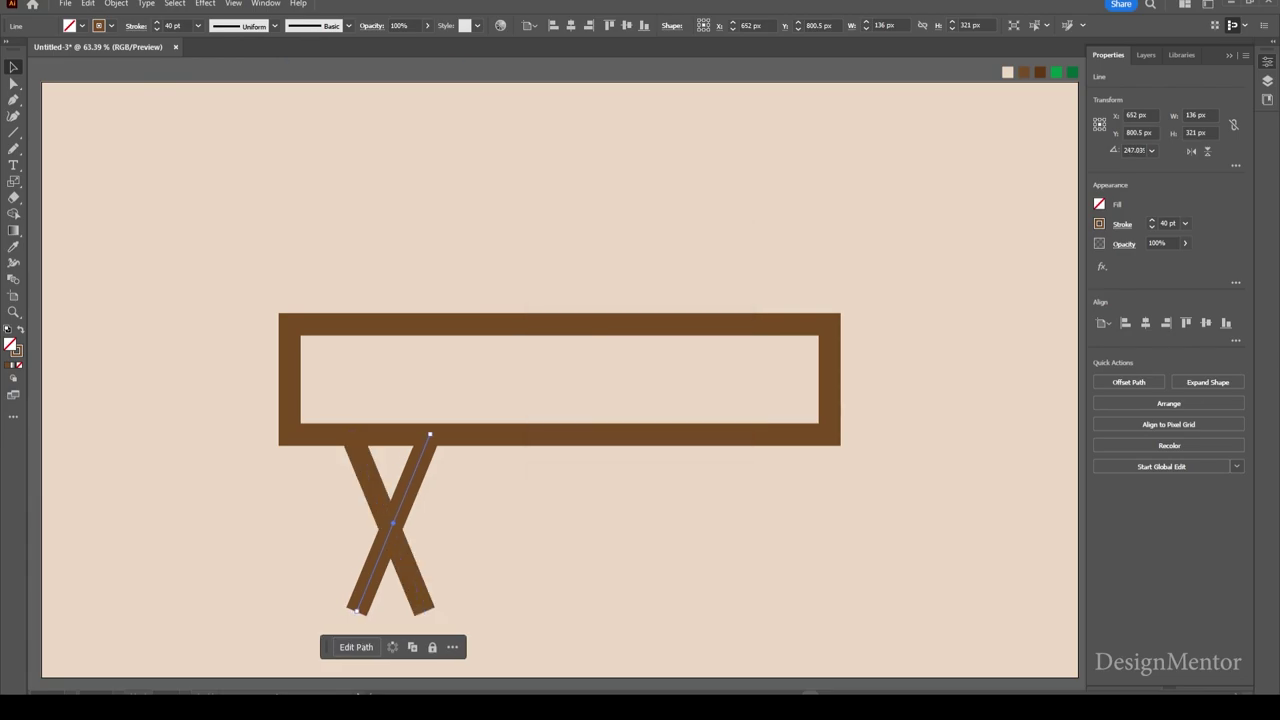
key(shift+Right)
key(shift+Right)
key(shift+Right)
key(shift+Right)
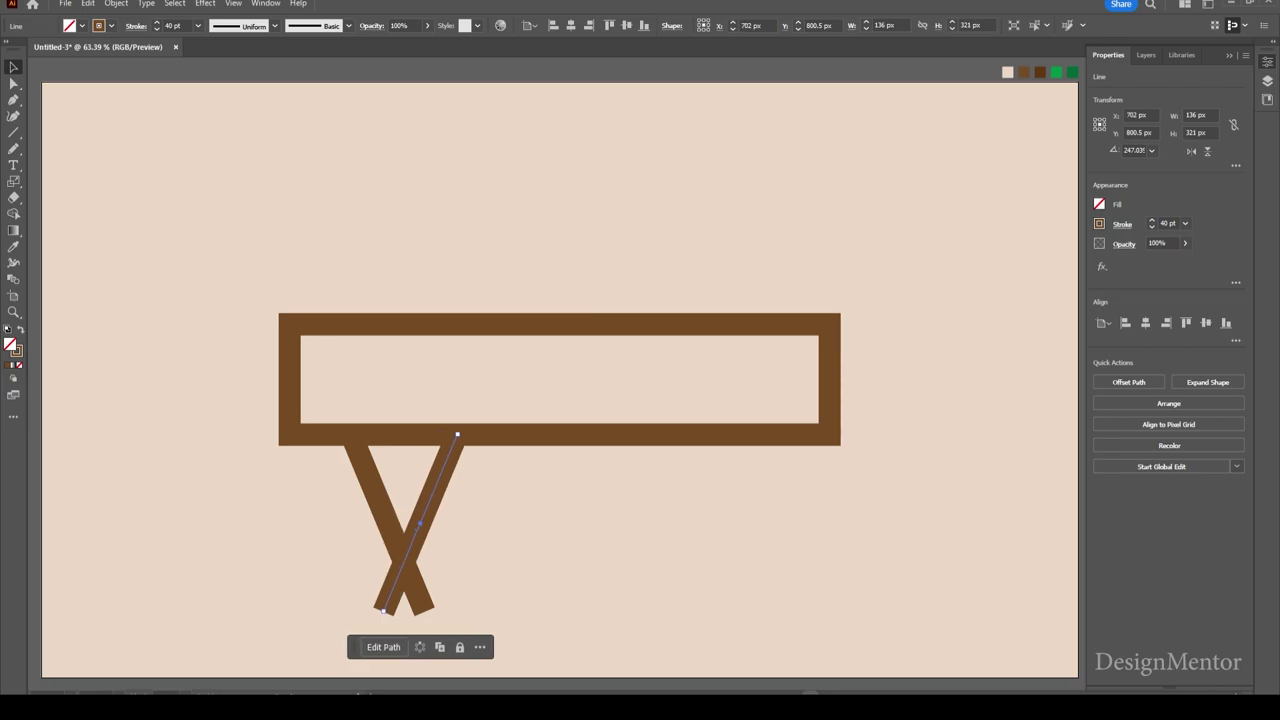
key(shift+Right)
key(shift+Right)
key(shift+Right)
key(shift+Right)
key(shift+Right)
key(shift+Right)
key(shift+Right)
key(shift+Right)
key(shift+Right)
key(shift+Right)
key(shift+Right)
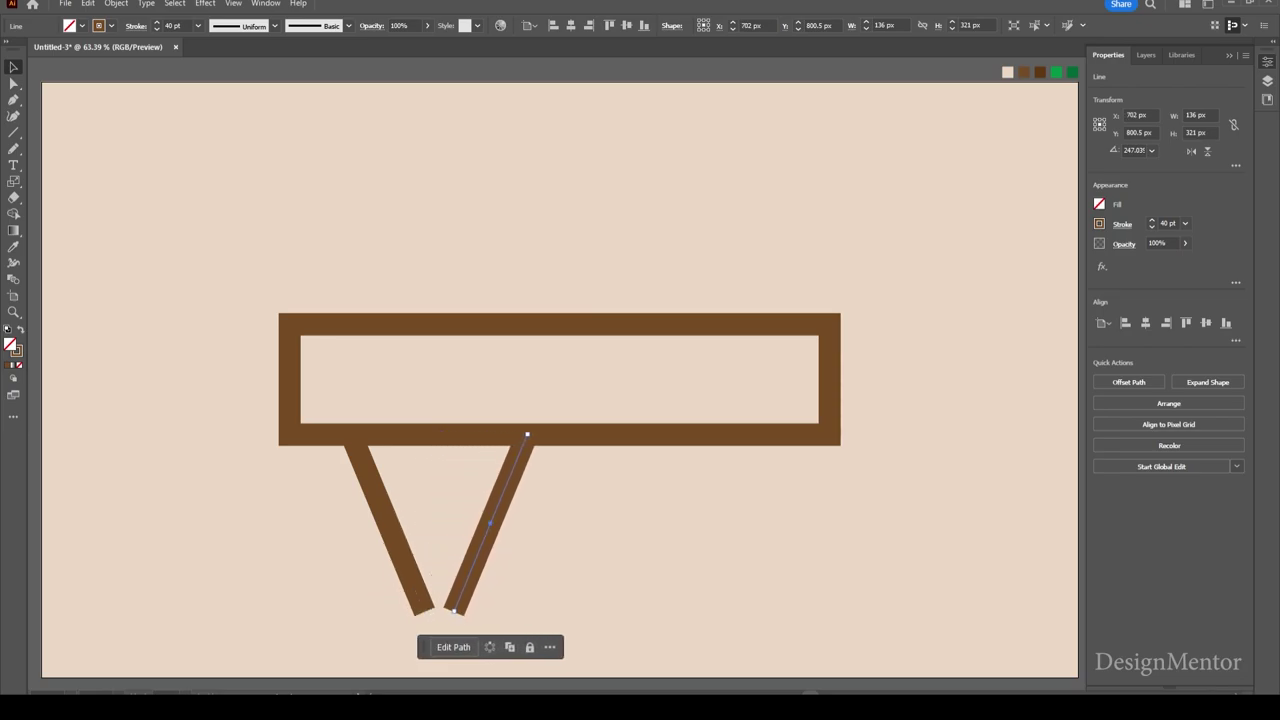
key(shift+Right)
key(shift+Right)
key(shift+Right)
Step: Nudge the second leg further right until it sits under the rim's right end
key(shift+Right)
key(shift+Right)
key(shift+Right)
key(shift+Right)
key(shift+Right)
key(shift+Right)
key(shift+Right)
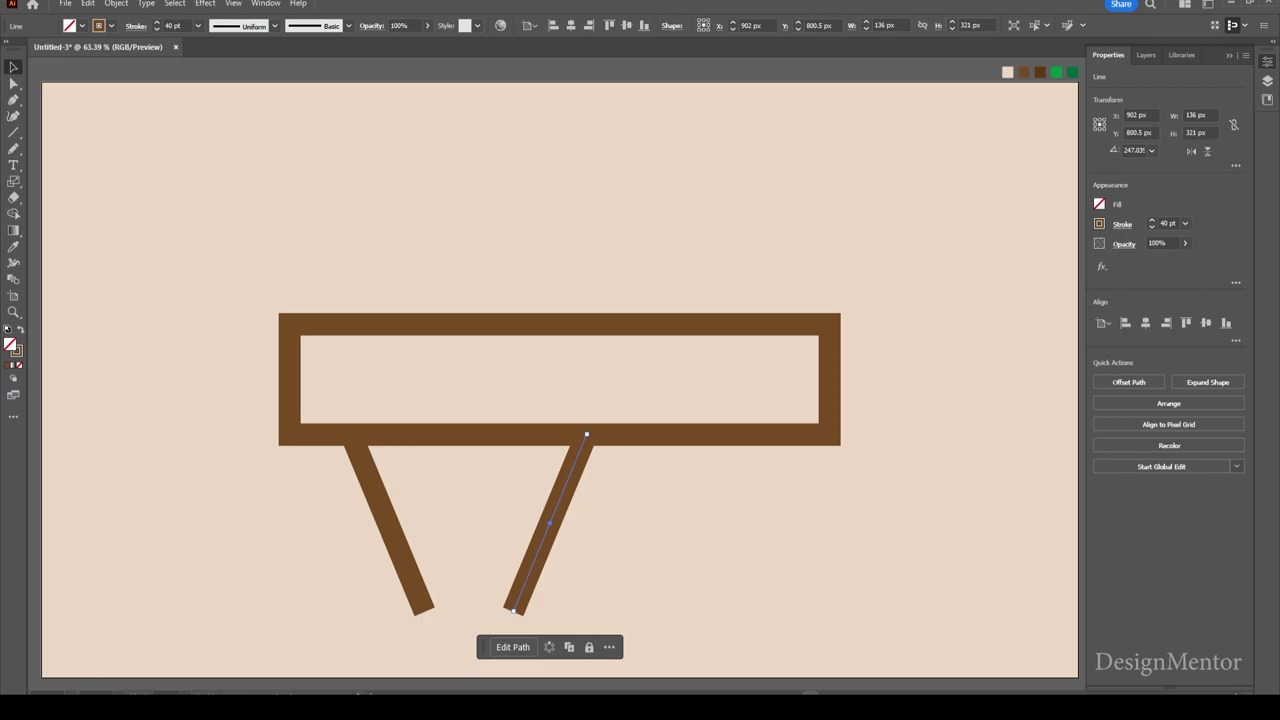
key(shift+Right)
key(shift+Right)
key(shift+Right)
key(shift+Right)
key(shift+Right)
key(shift+Right)
key(shift+Right)
key(shift+Right)
key(shift+Right)
key(shift+Right)
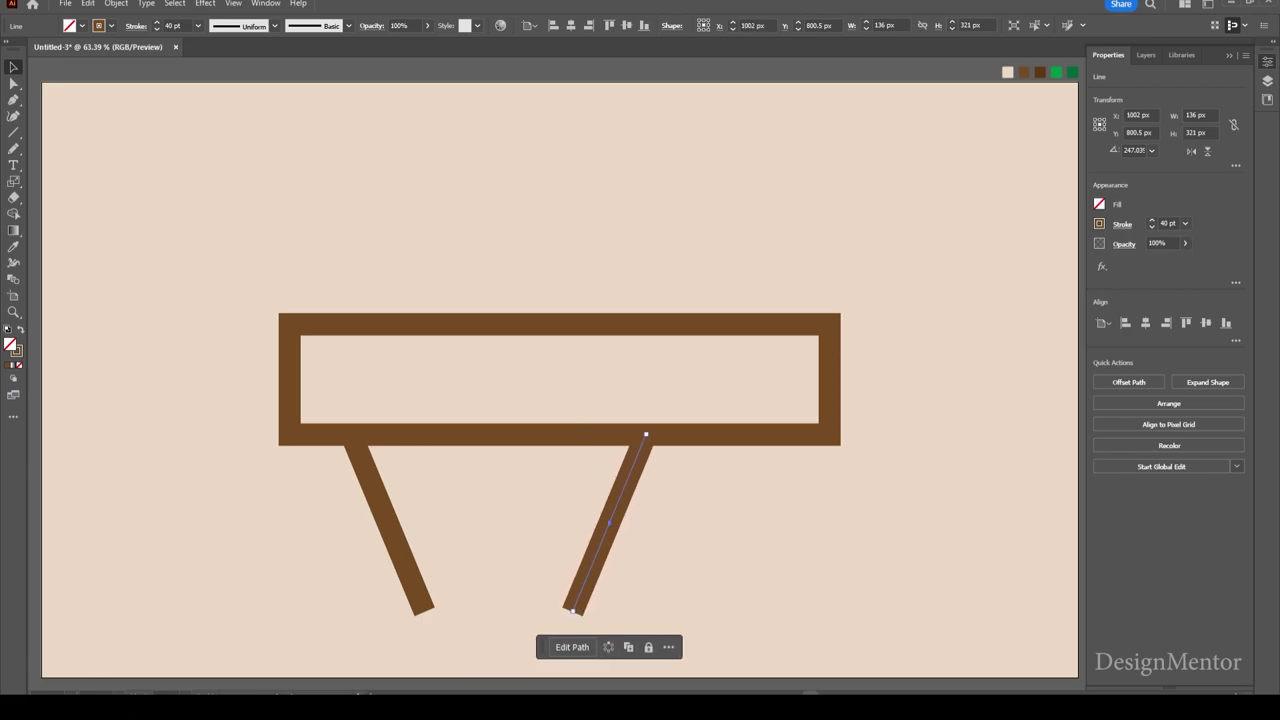
key(shift+Right)
key(shift+Right)
key(shift+Right)
key(shift+Right)
key(shift+Right)
key(shift+Right)
key(shift+Right)
key(shift+Right)
key(shift+Right)
key(shift+Right)
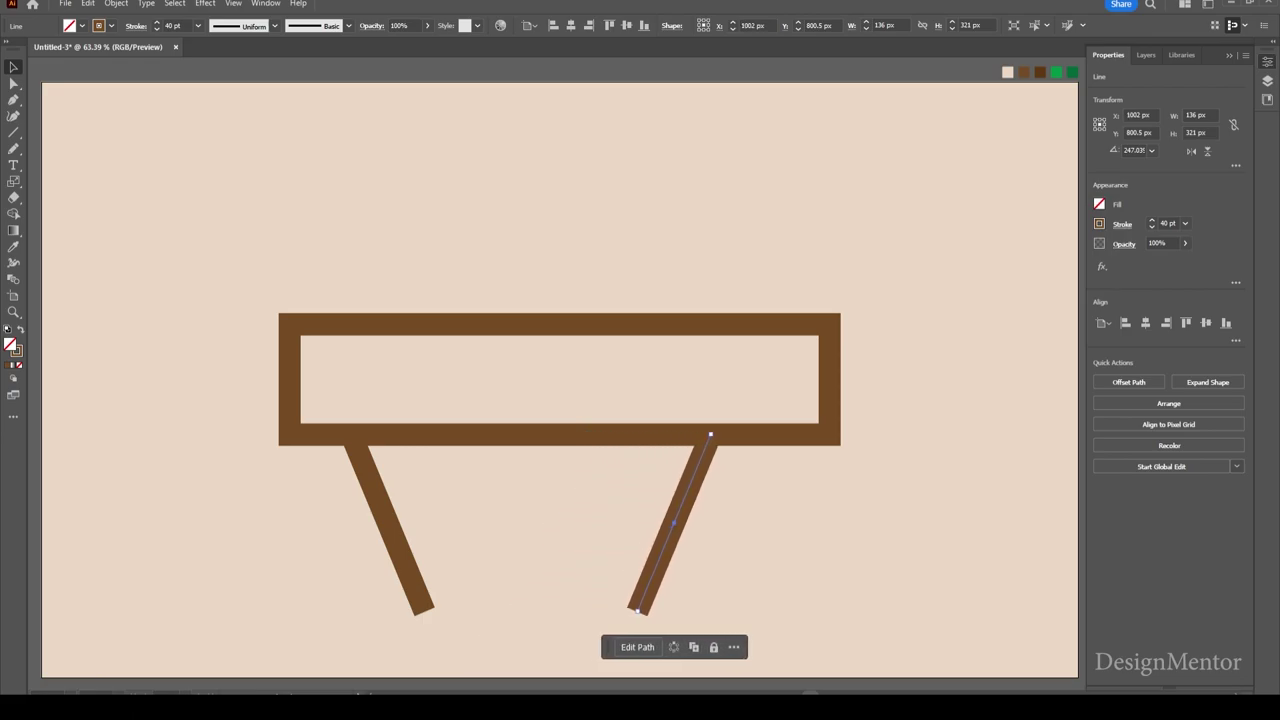
key(shift+Right)
key(shift+Right)
key(shift+Right)
key(shift+Right)
key(shift+Right)
key(shift+Right)
key(shift+Right)
key(shift+Right)
key(shift+Right)
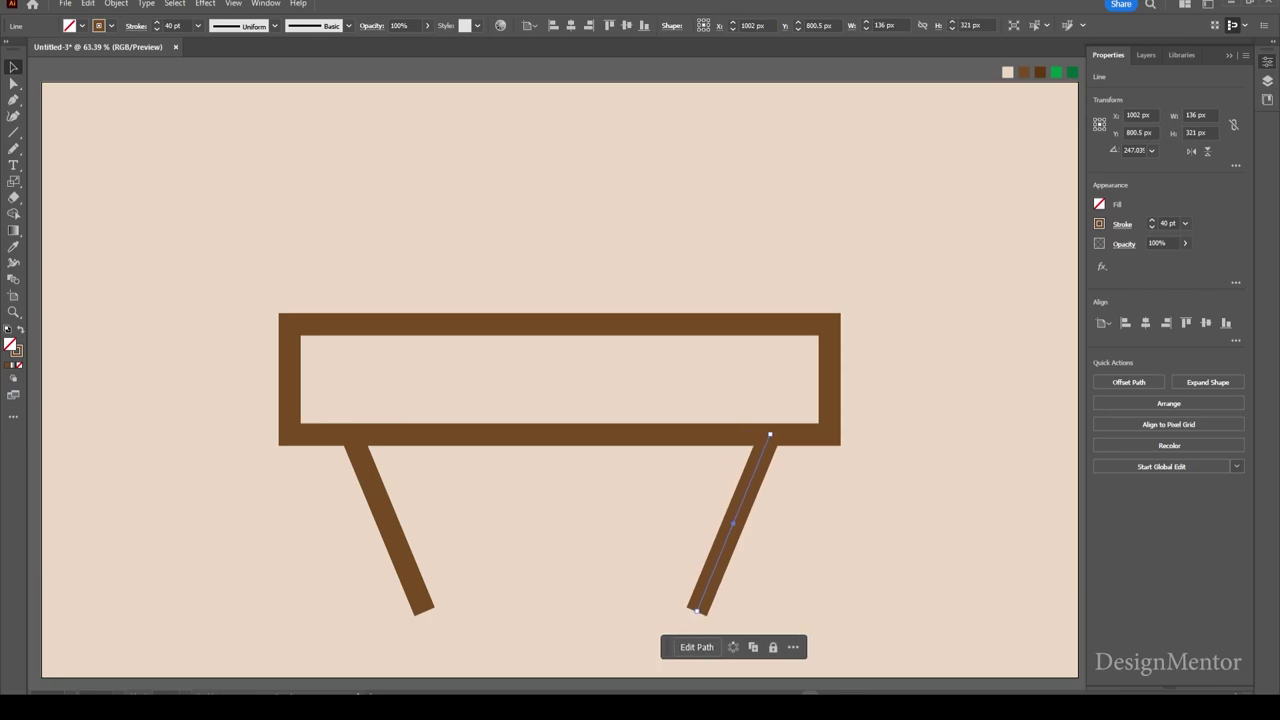
key(shift+Right)
key(shift+Right)
key(shift+Left)
key(shift+Left)
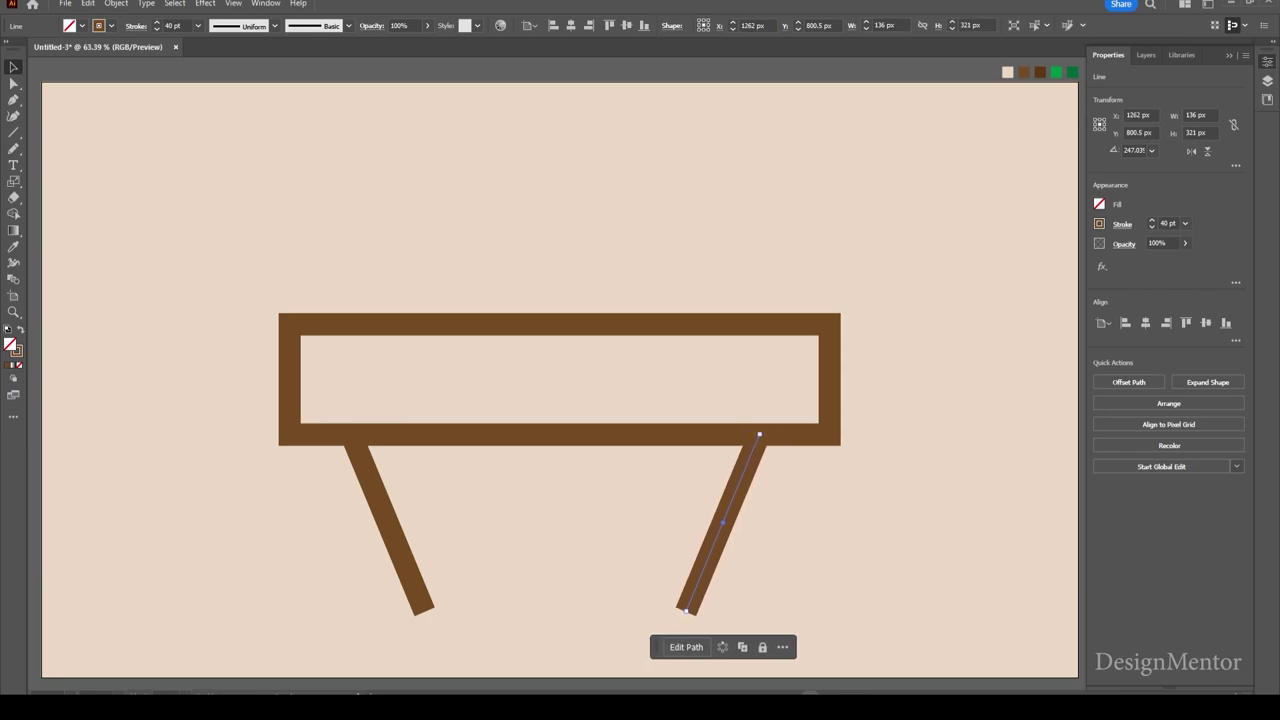
key(ctrl+shift+a)
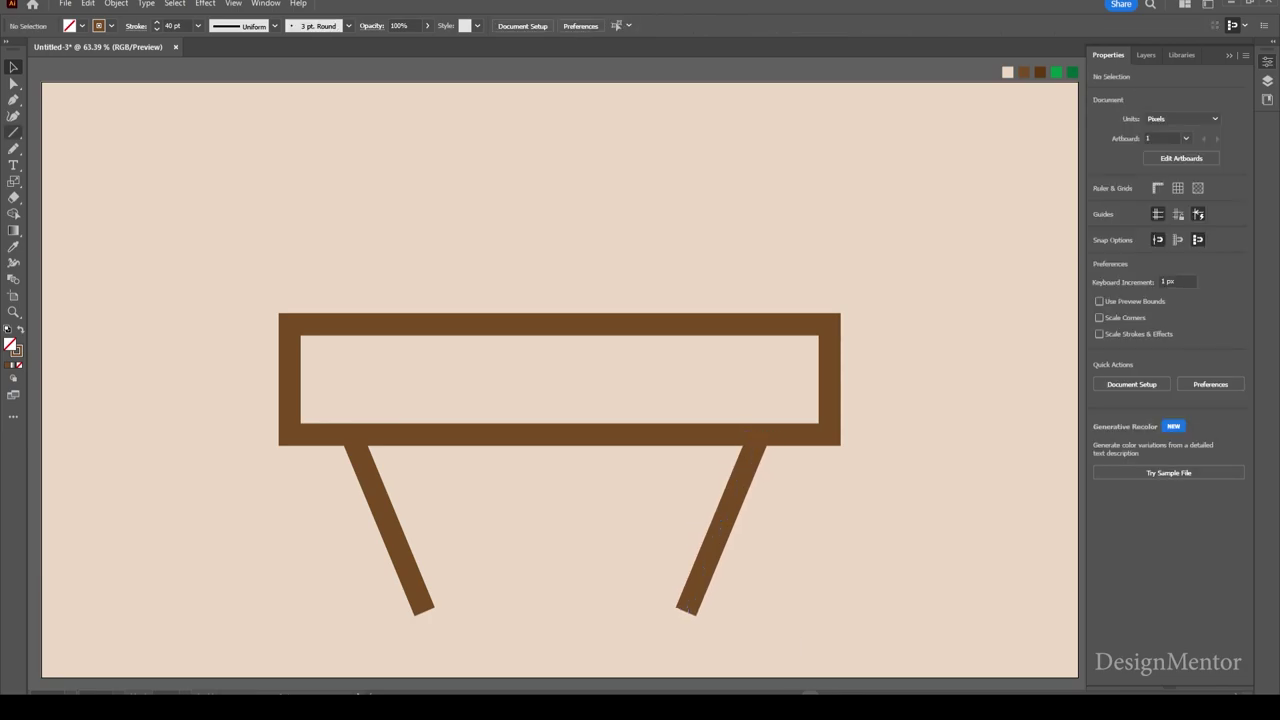
key(backslash)
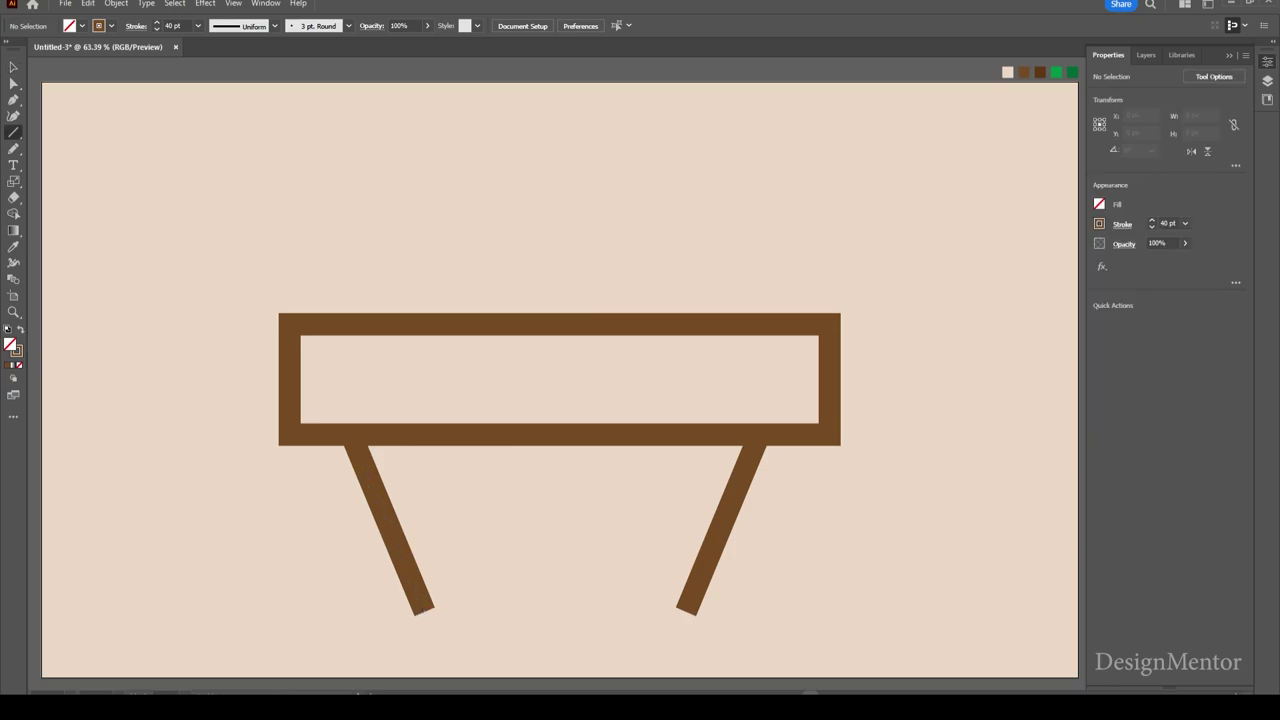
Step: Draw a 522 px horizontal line between the leg feet and nudge it up to meet them
drag(424, 609, 697, 615)
key(v)
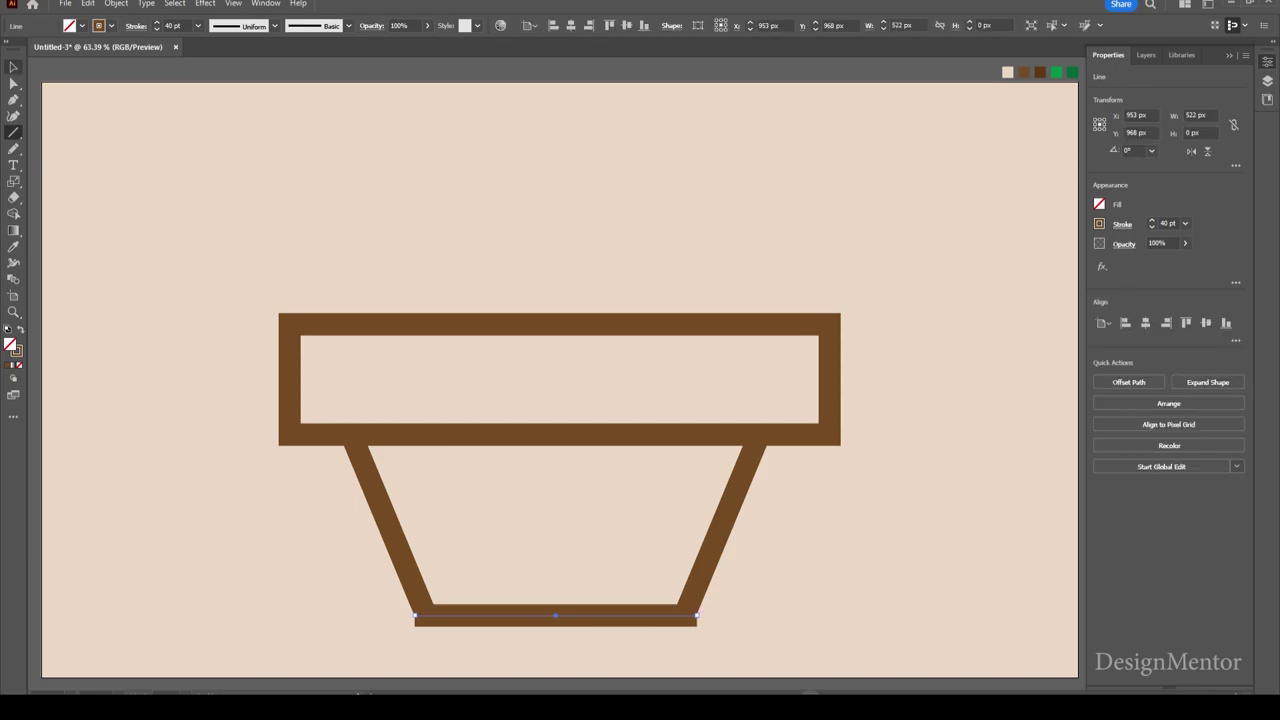
key(Up)
key(Up)
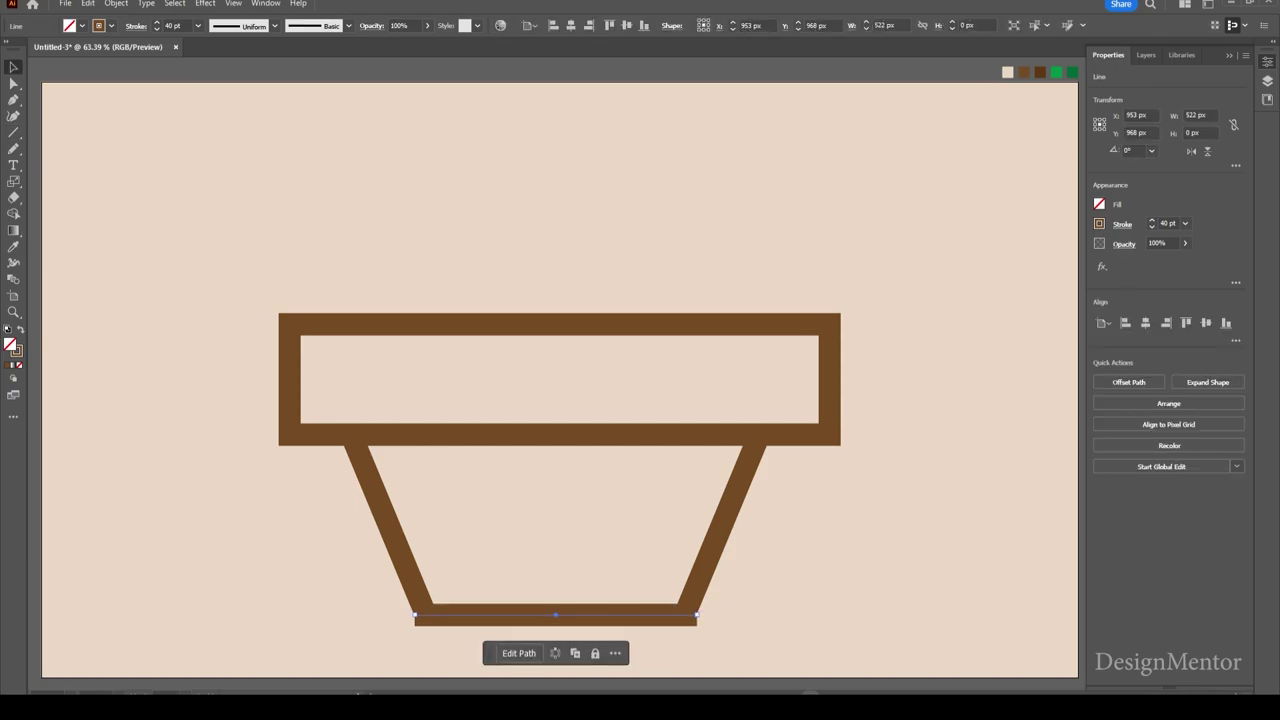
key(Up)
key(Up)
key(Up)
key(Up)
key(Up)
key(Up)
key(Up)
key(Up)
key(Up)
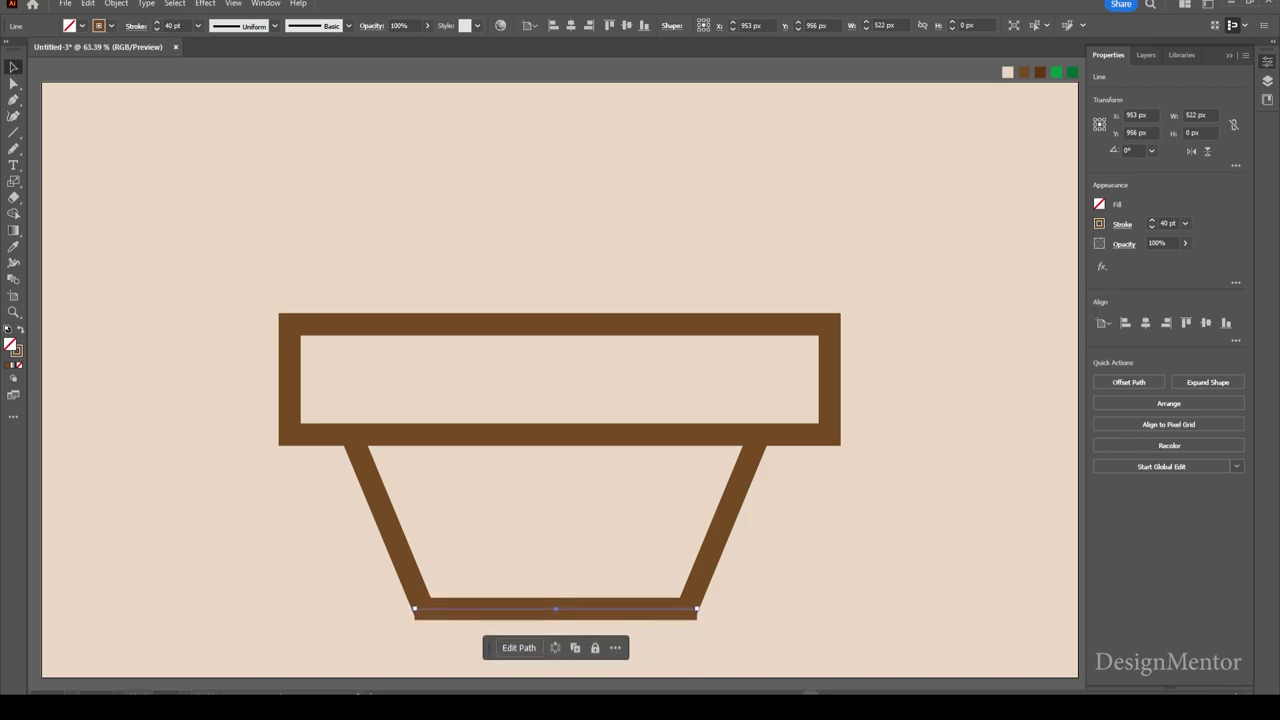
key(Up)
key(Up)
key(Up)
key(Up)
key(Up)
key(Up)
key(Up)
key(Up)
key(Up)
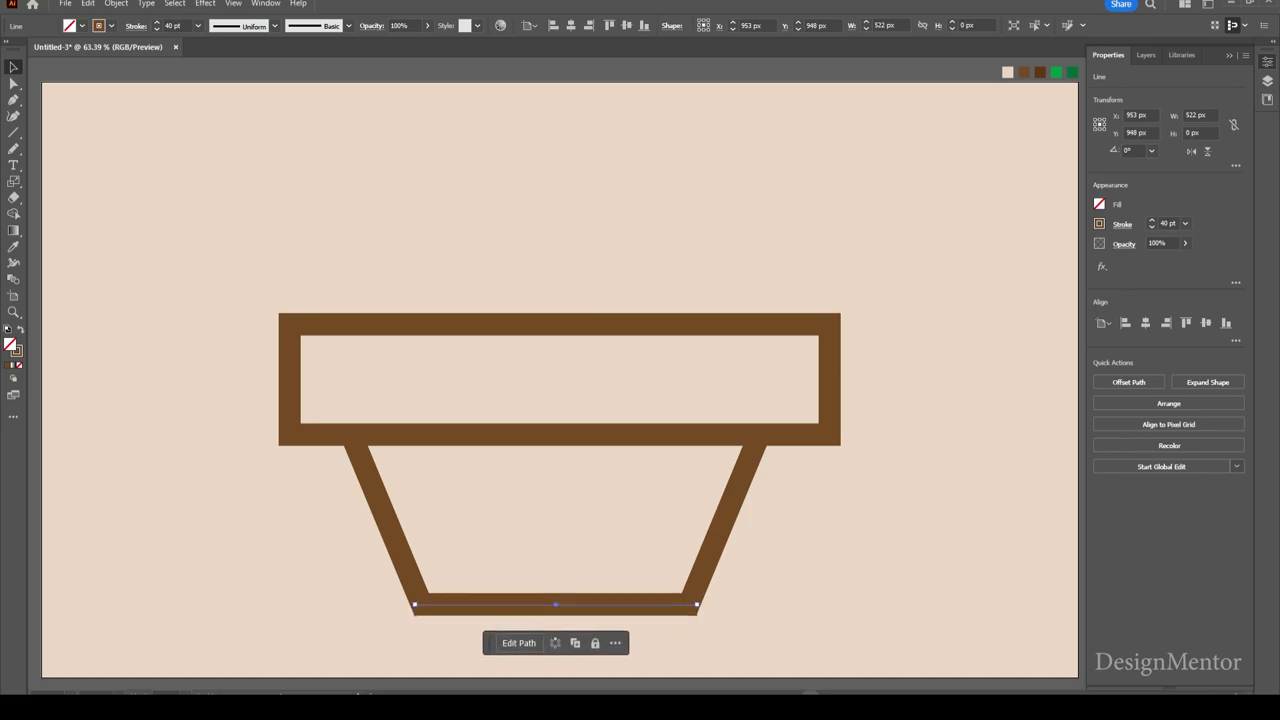
key(ctrl+shift+a)
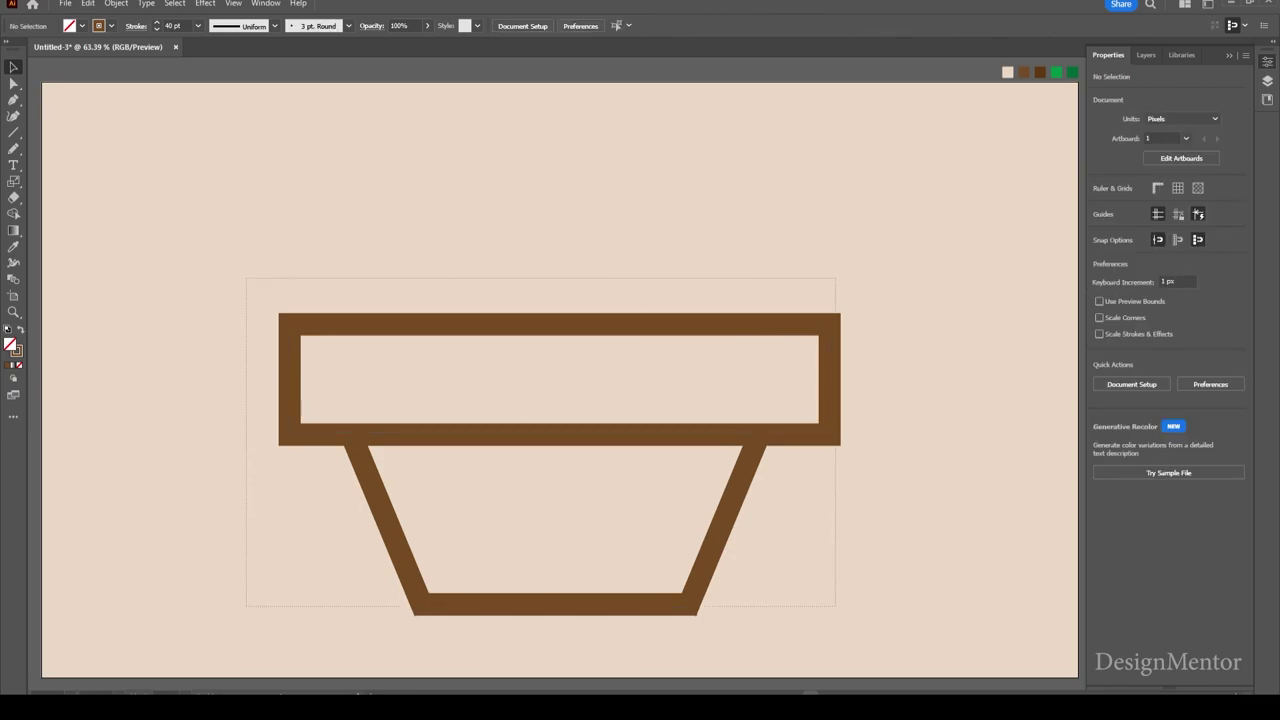
Step: Expand the pot's fill and strokes into one 1040 × 548.8 px group of brown shapes
drag(637, 497, 834, 612)
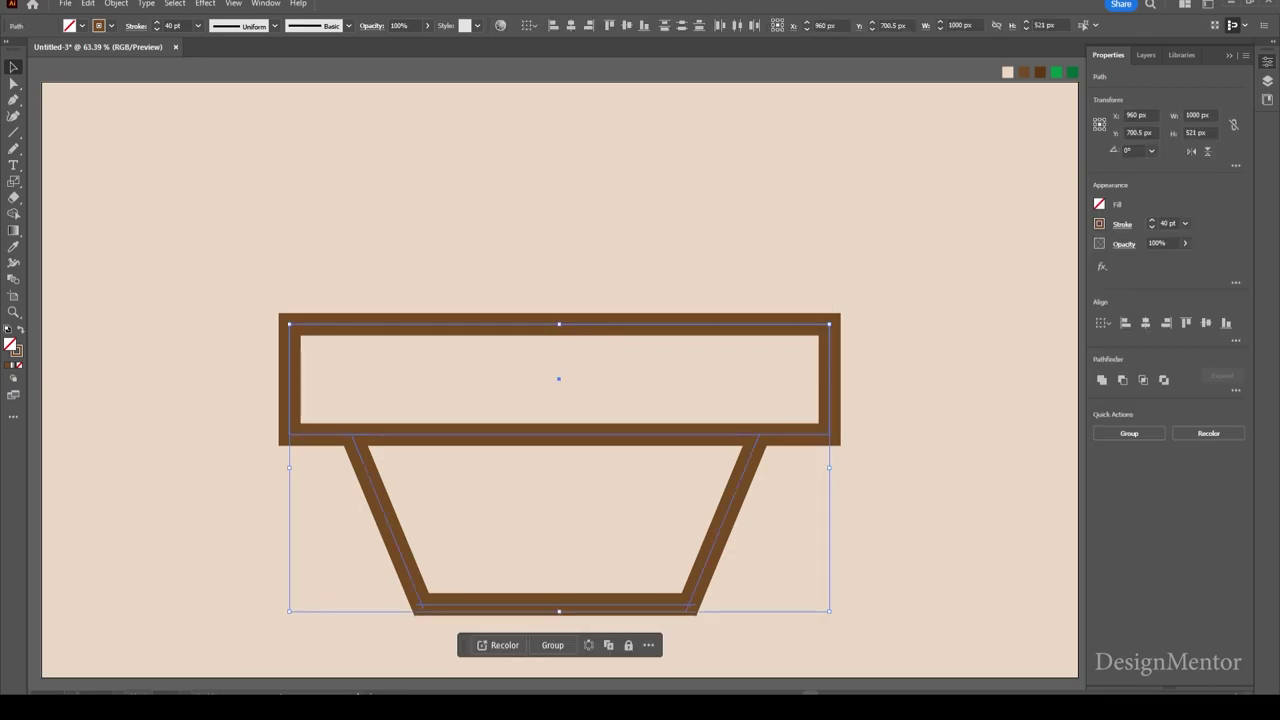
click(116, 3)
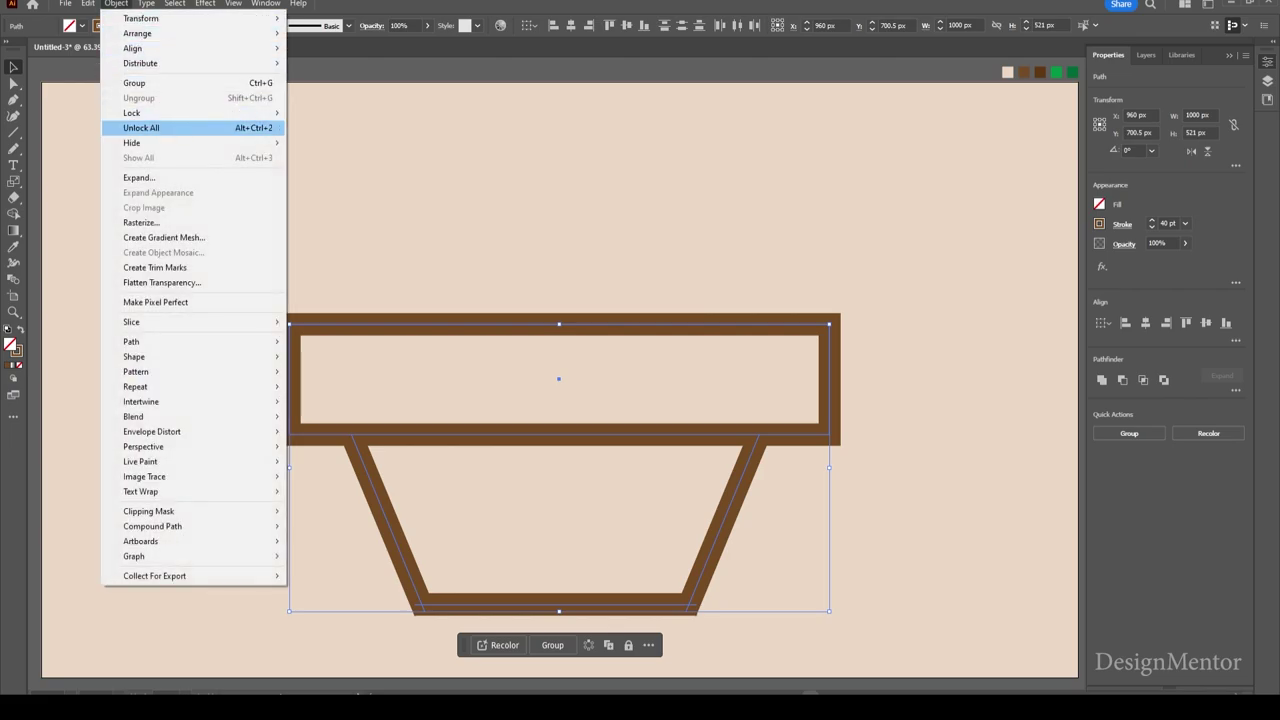
click(139, 177)
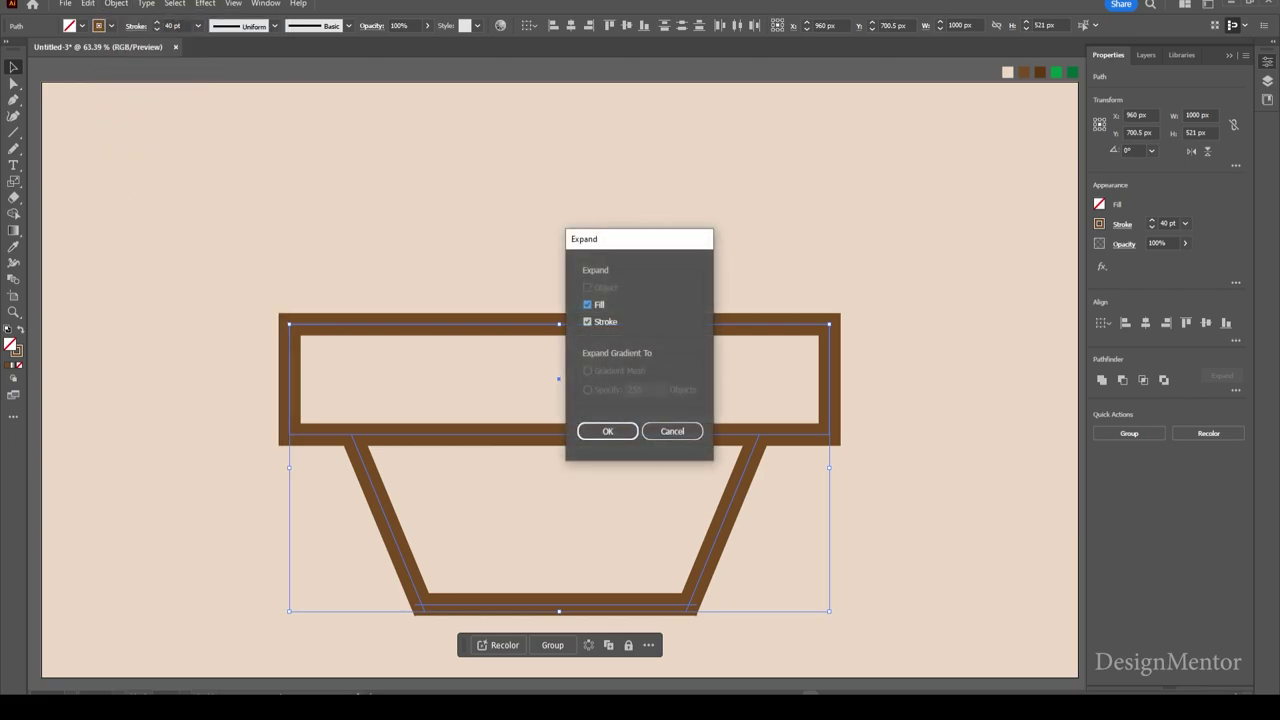
key(Return)
click(116, 3)
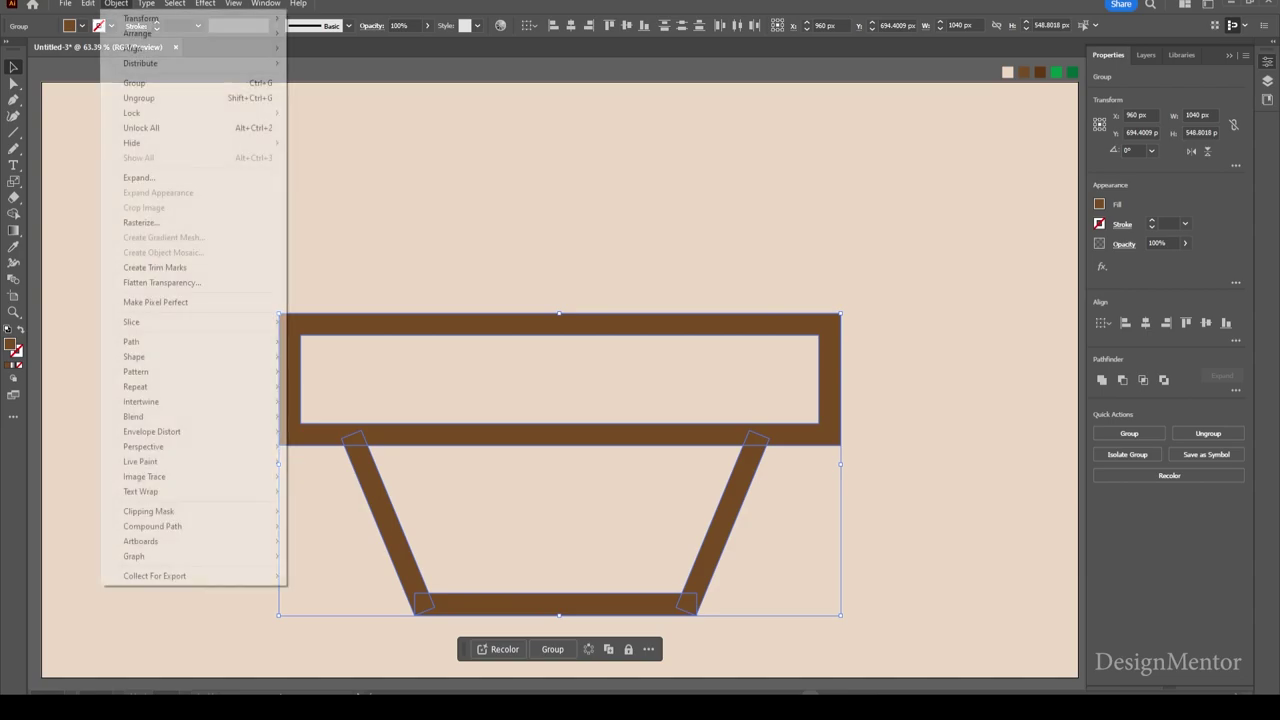
key(Escape)
key(ctrl+shift+a)
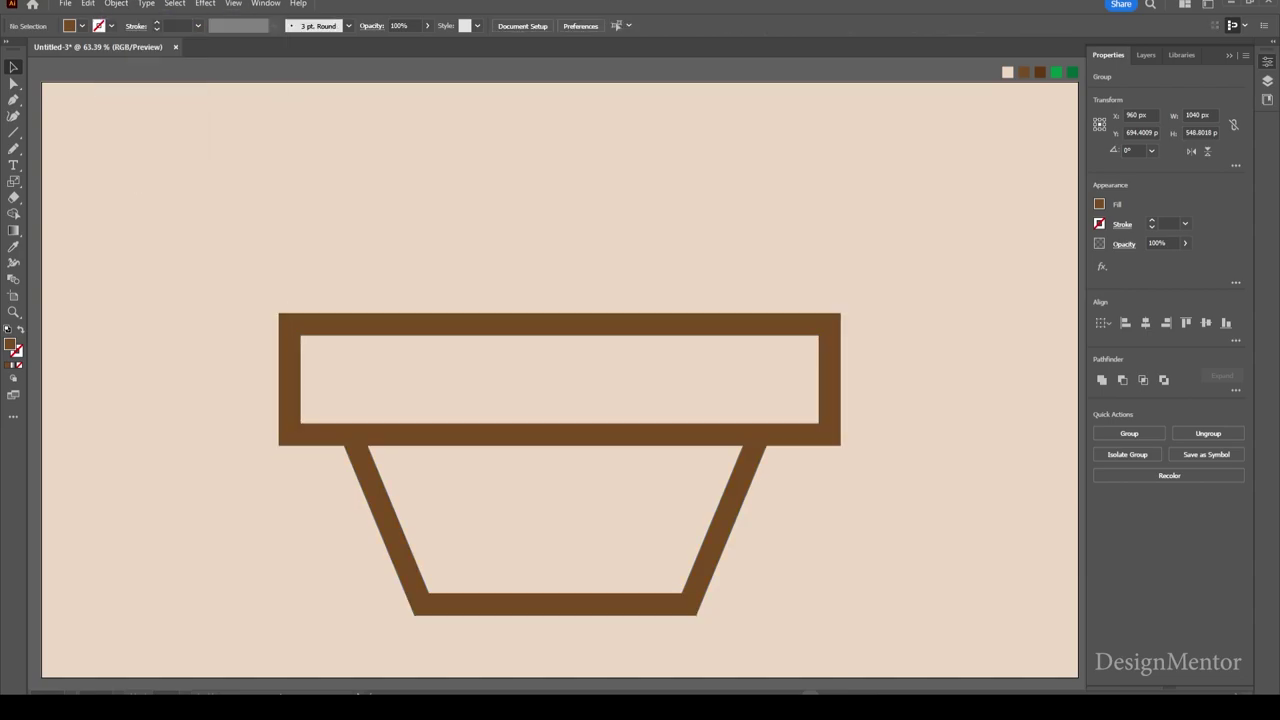
key(ctrl+a)
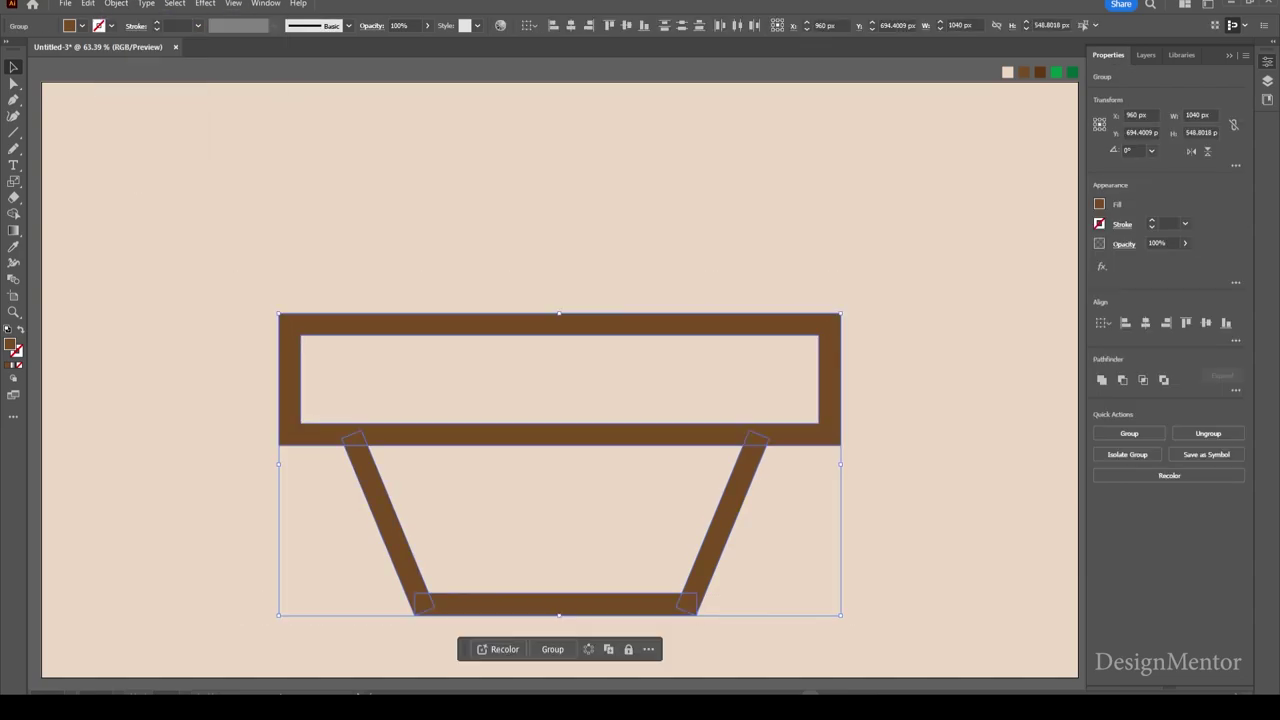
key(ctrl+shift+a)
key(backslash)
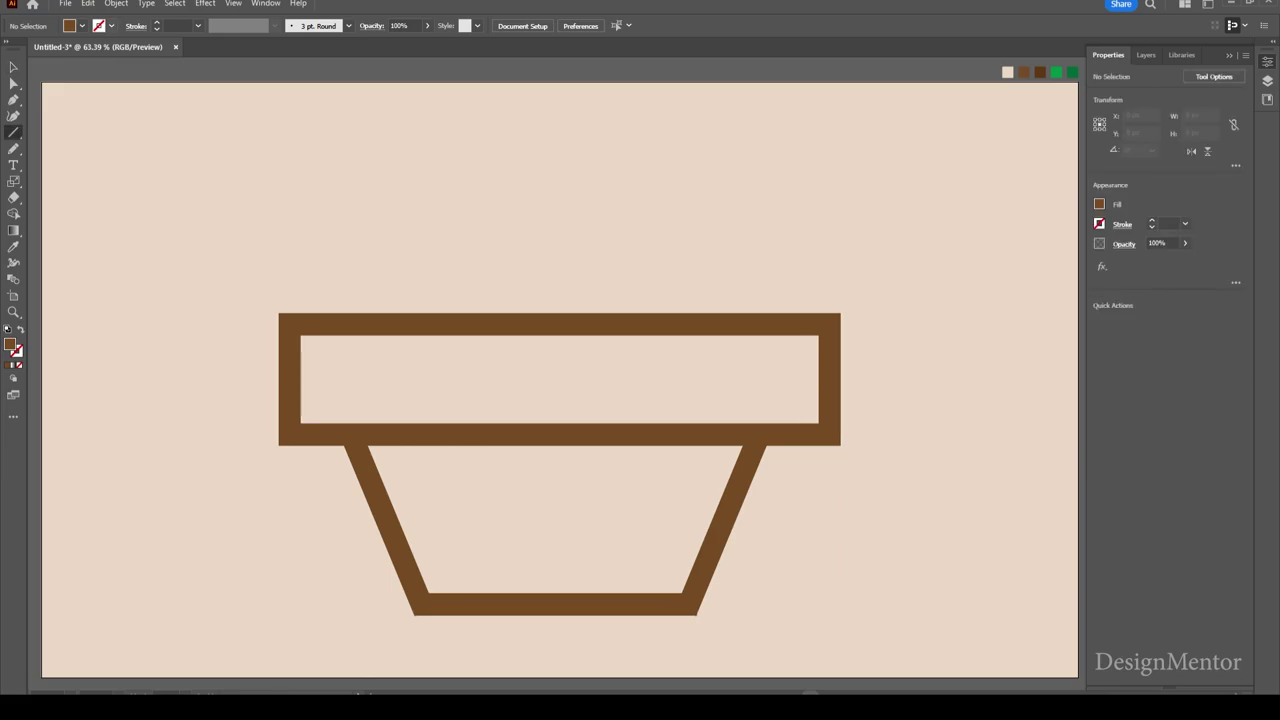
Step: Draw a brown diagonal line across the whole pot and select everything
click(110, 25)
click(88, 67)
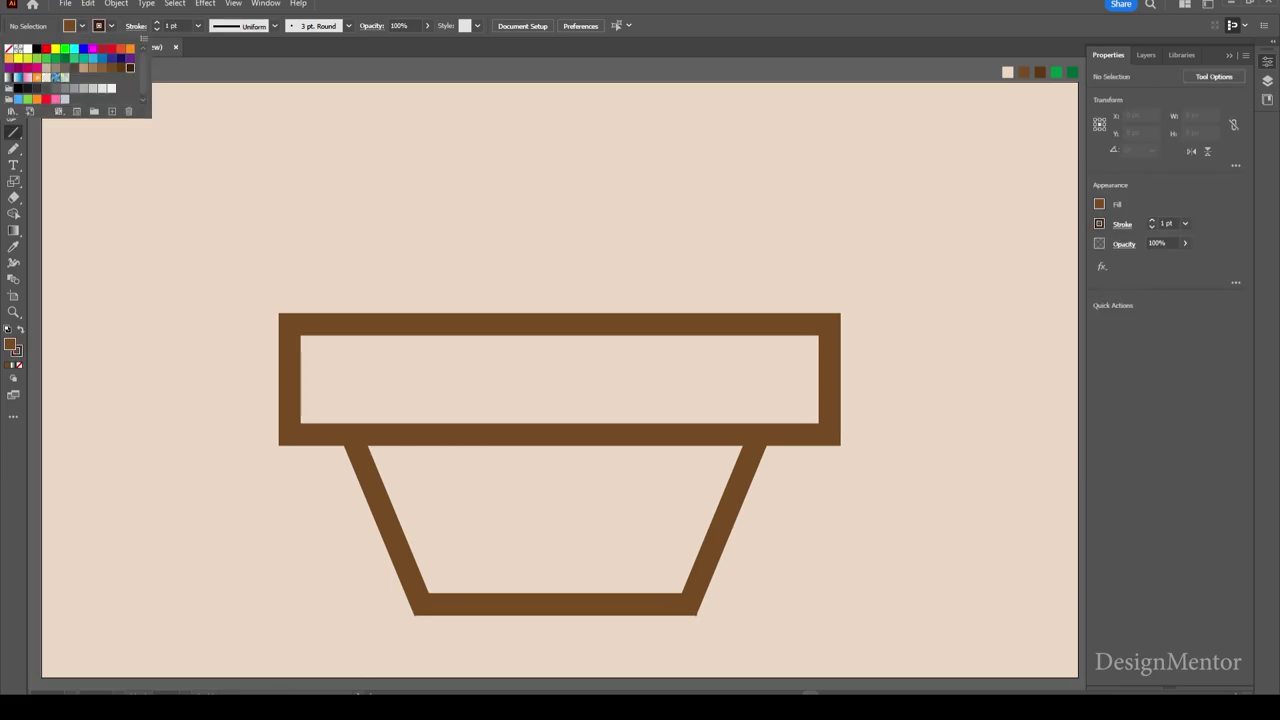
drag(641, 270, 492, 650)
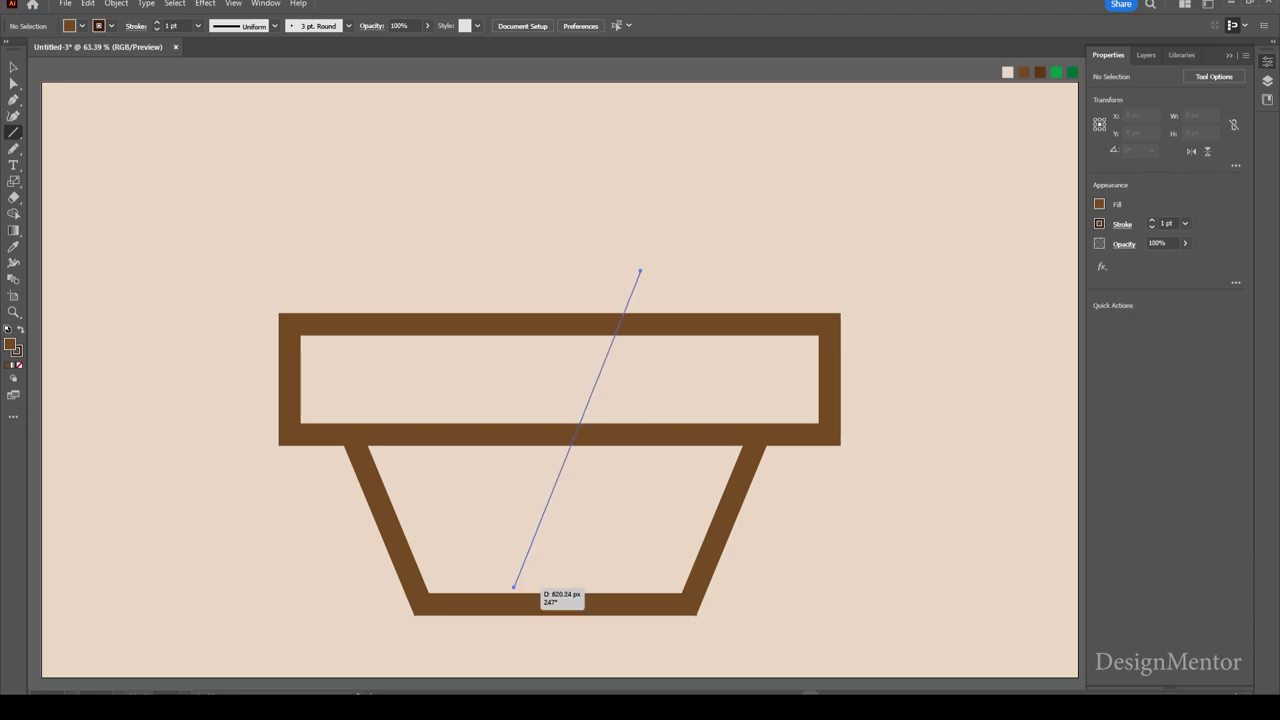
key(v)
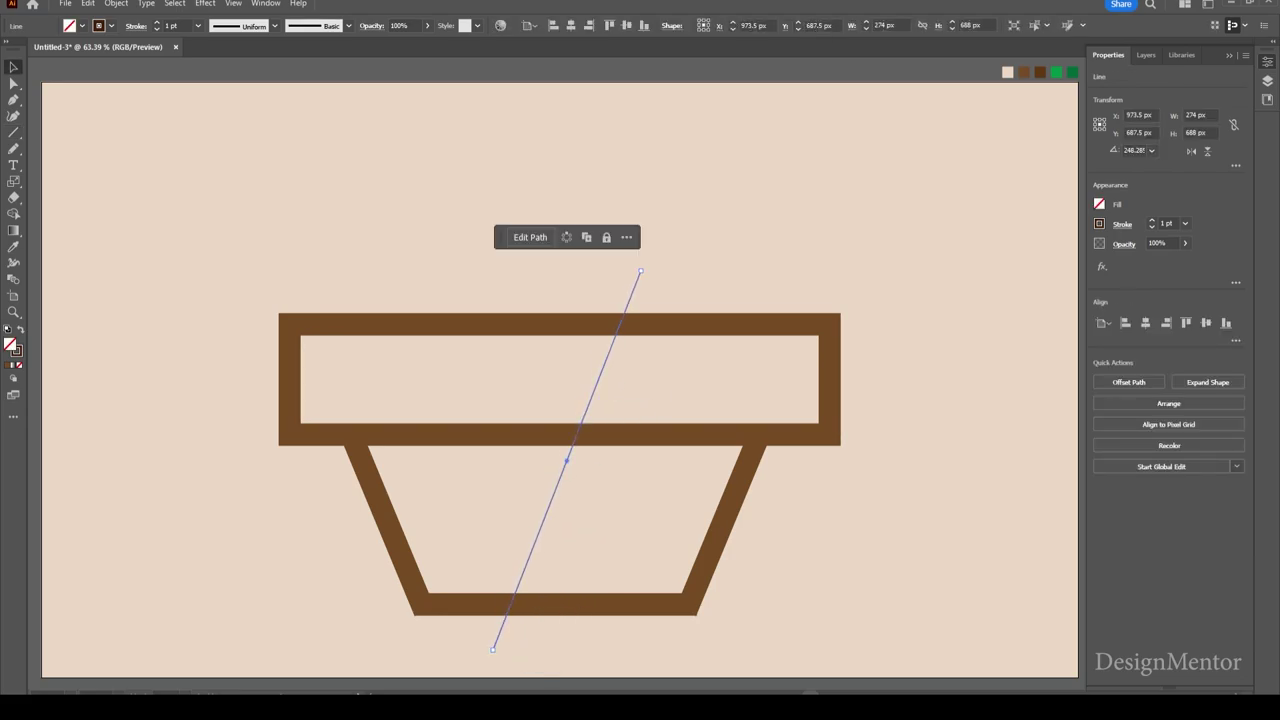
key(ctrl+shift+a)
key(ctrl+a)
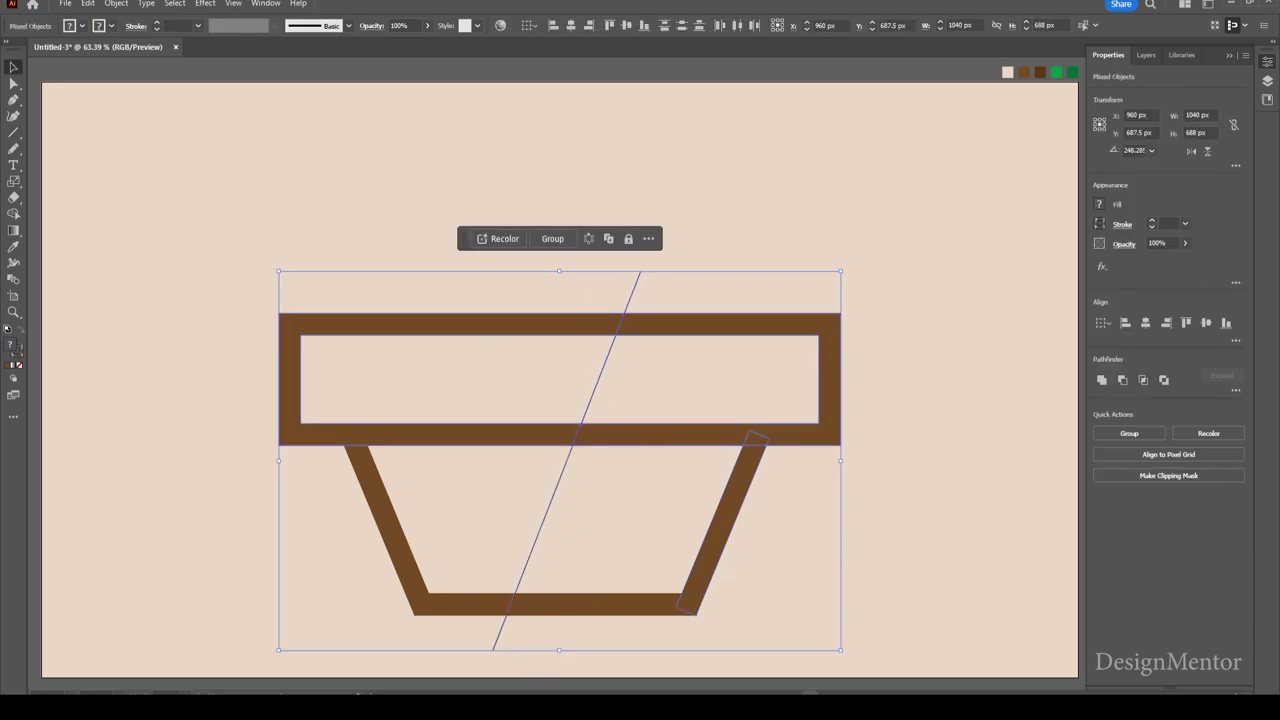
Step: Divide the pot along the diagonal with Pathfinder and select the resulting group
click(233, 3)
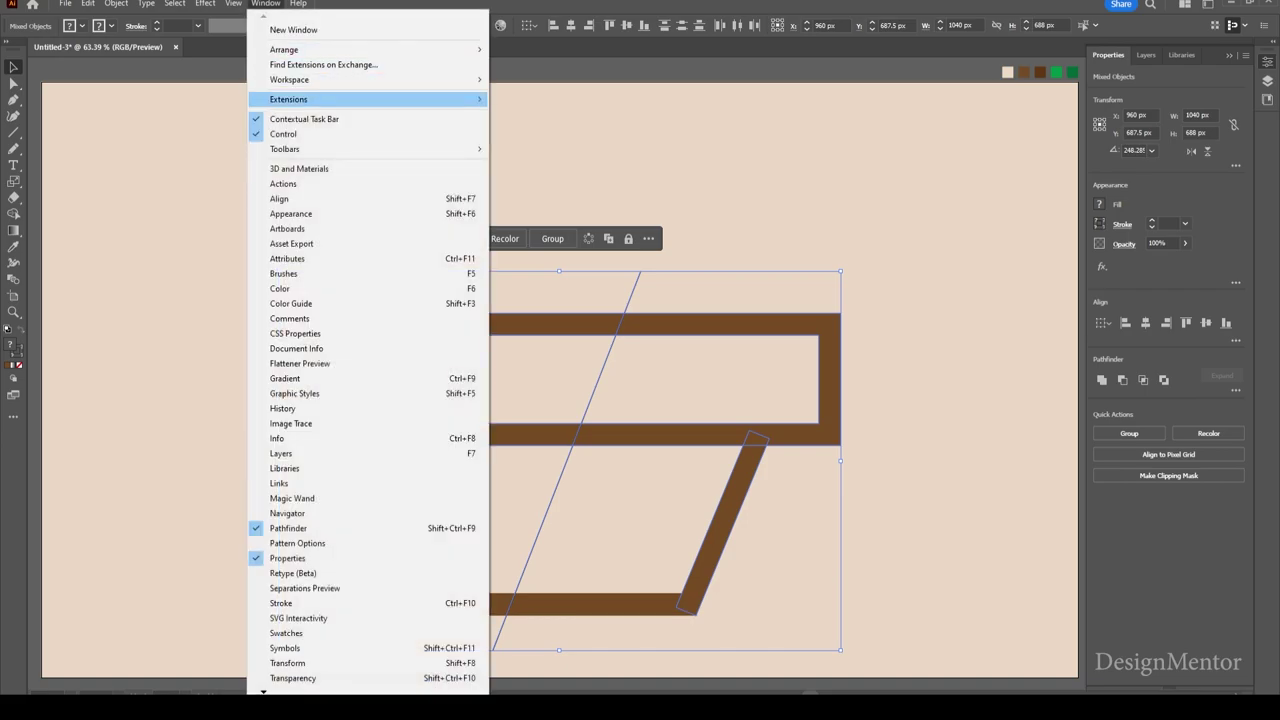
click(290, 213)
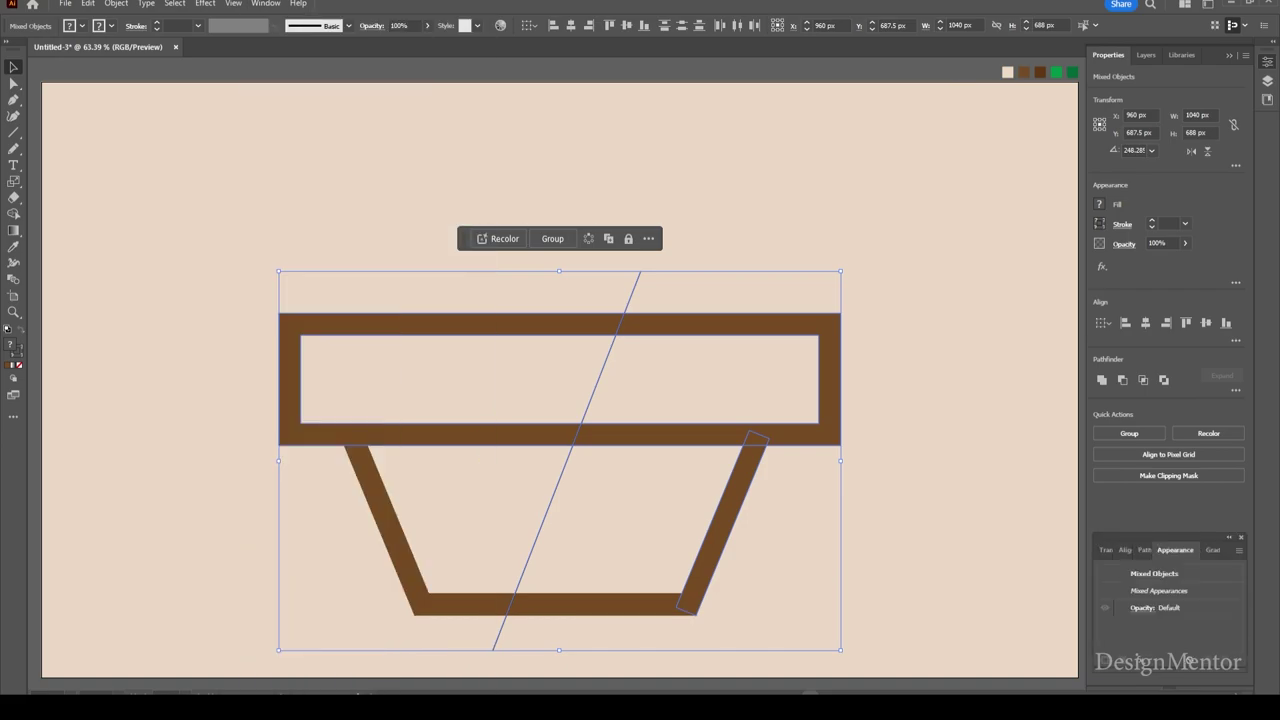
click(1144, 550)
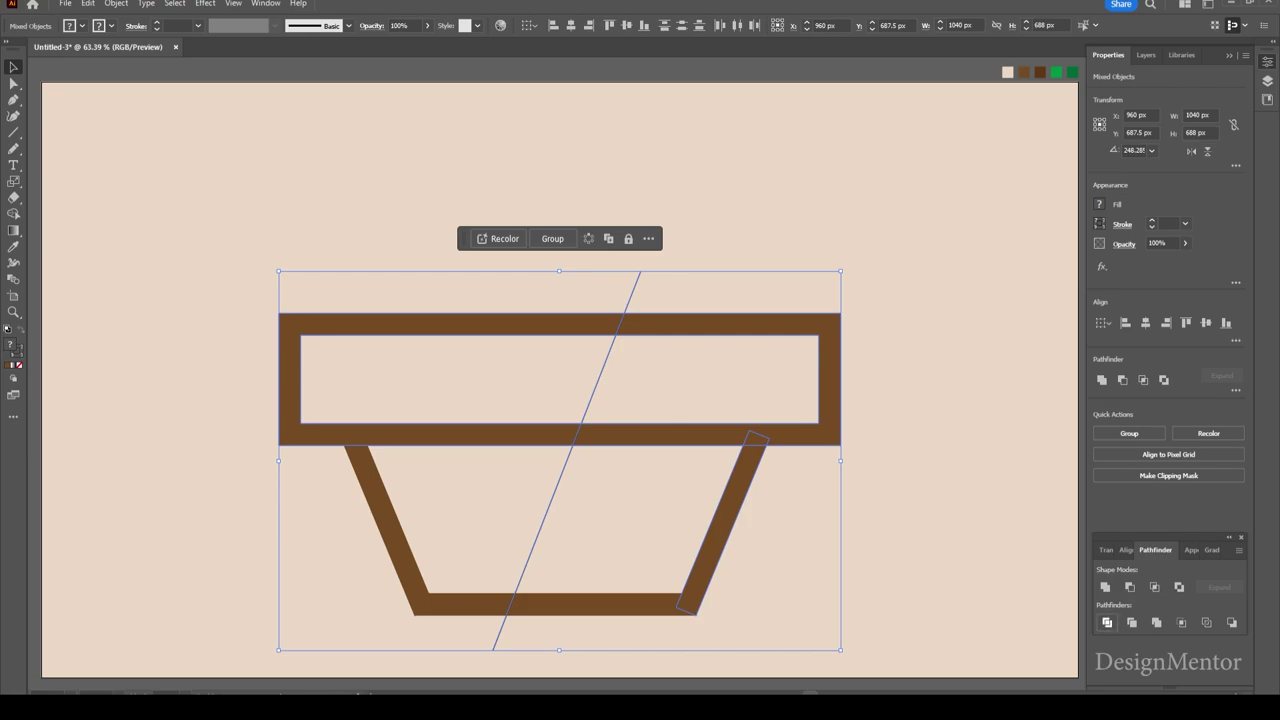
click(1107, 622)
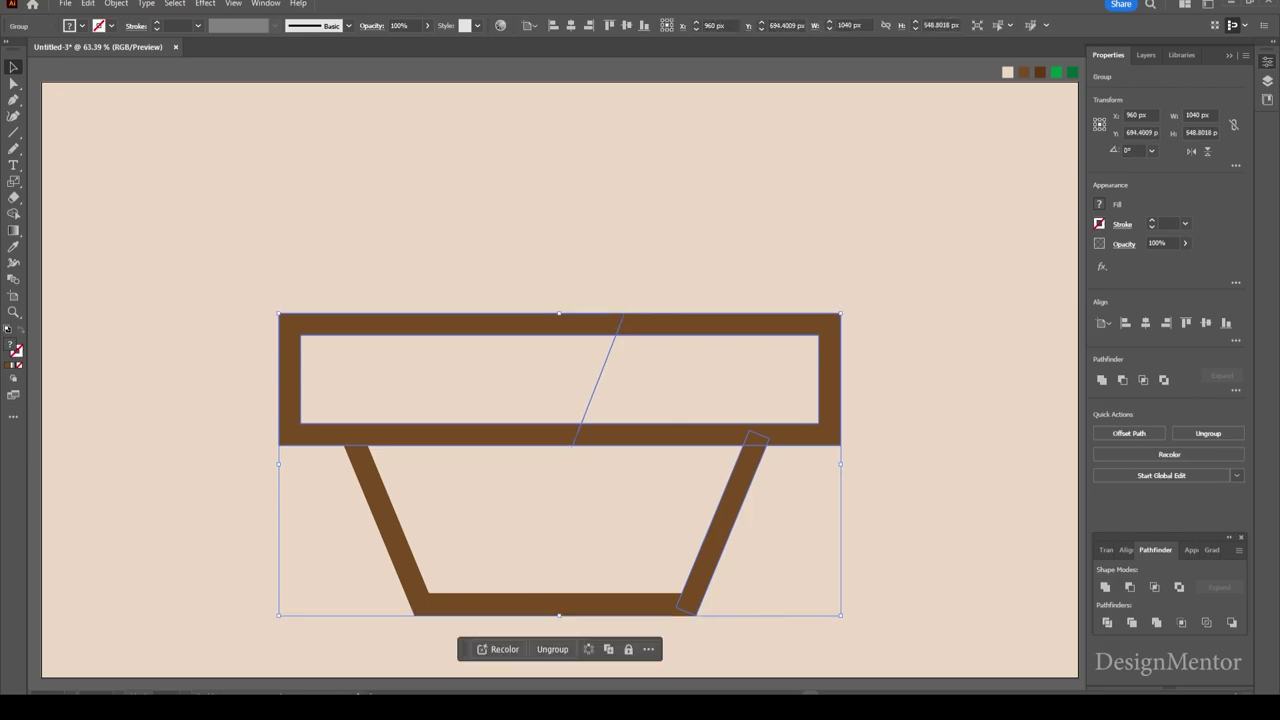
click(700, 250)
click(709, 325)
Step: Ungroup the divided pot pieces
right_click(709, 325)
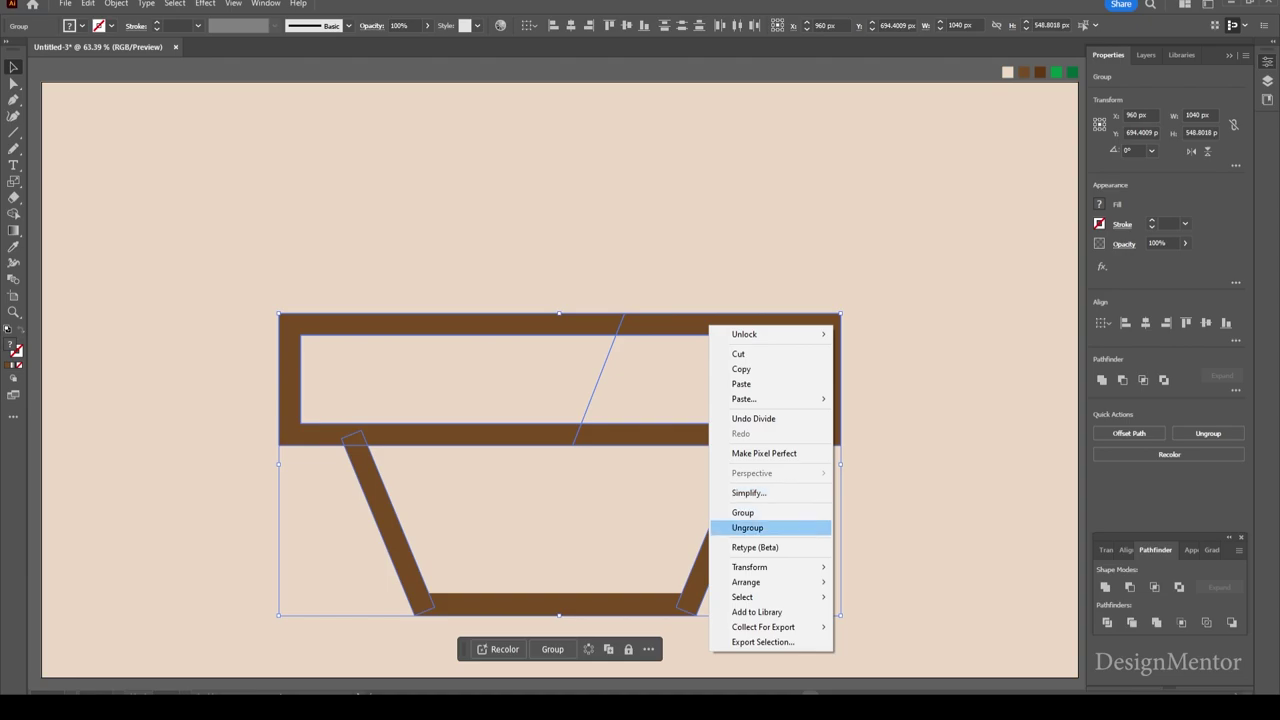
click(747, 527)
click(950, 520)
click(450, 324)
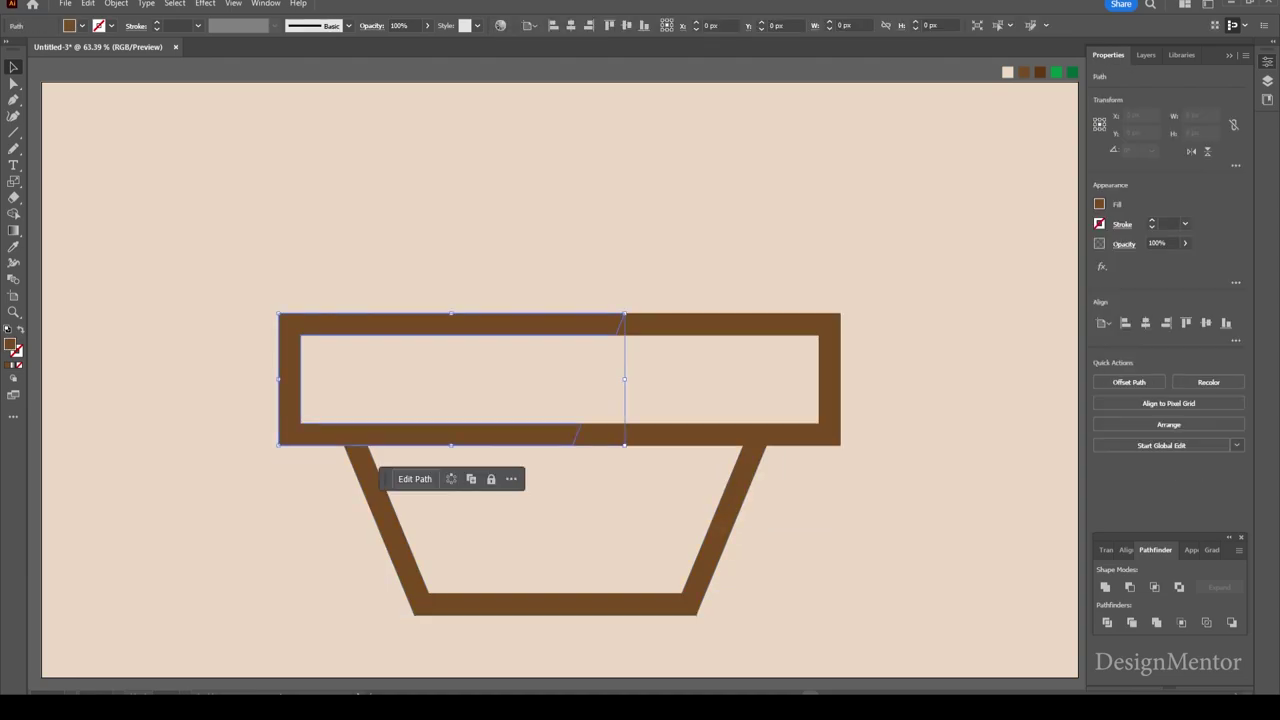
key(i)
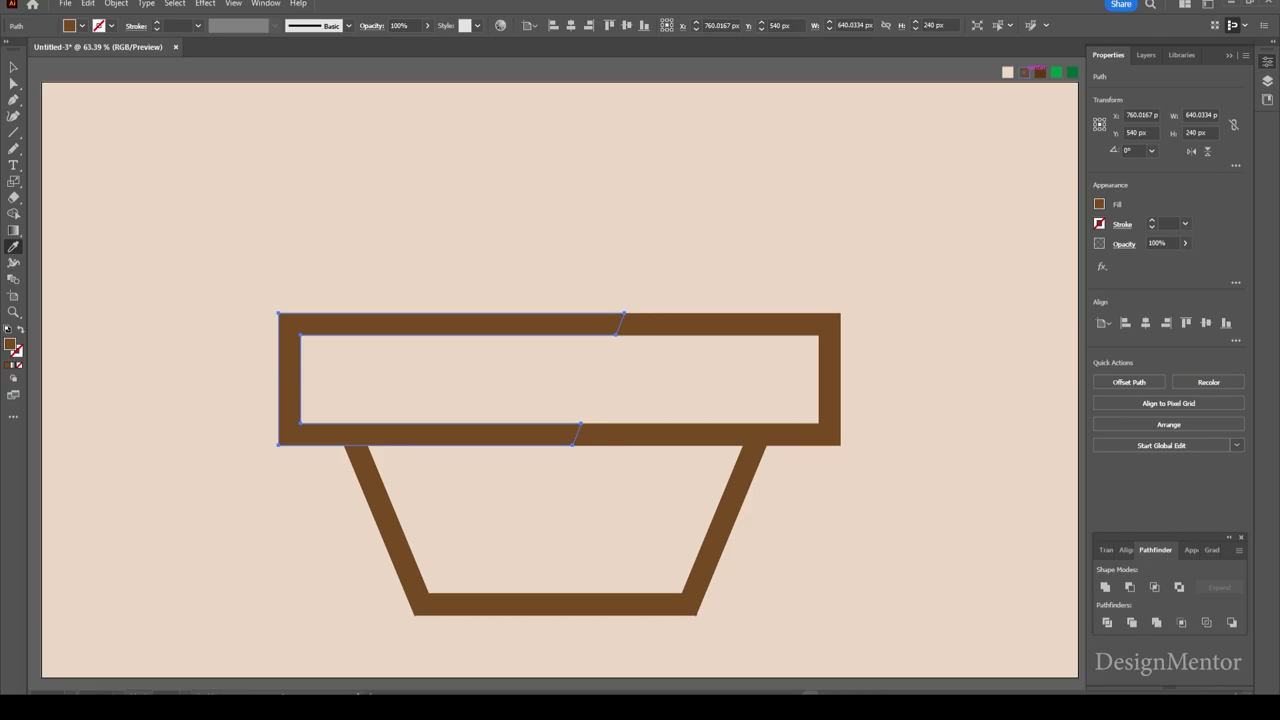
key(v)
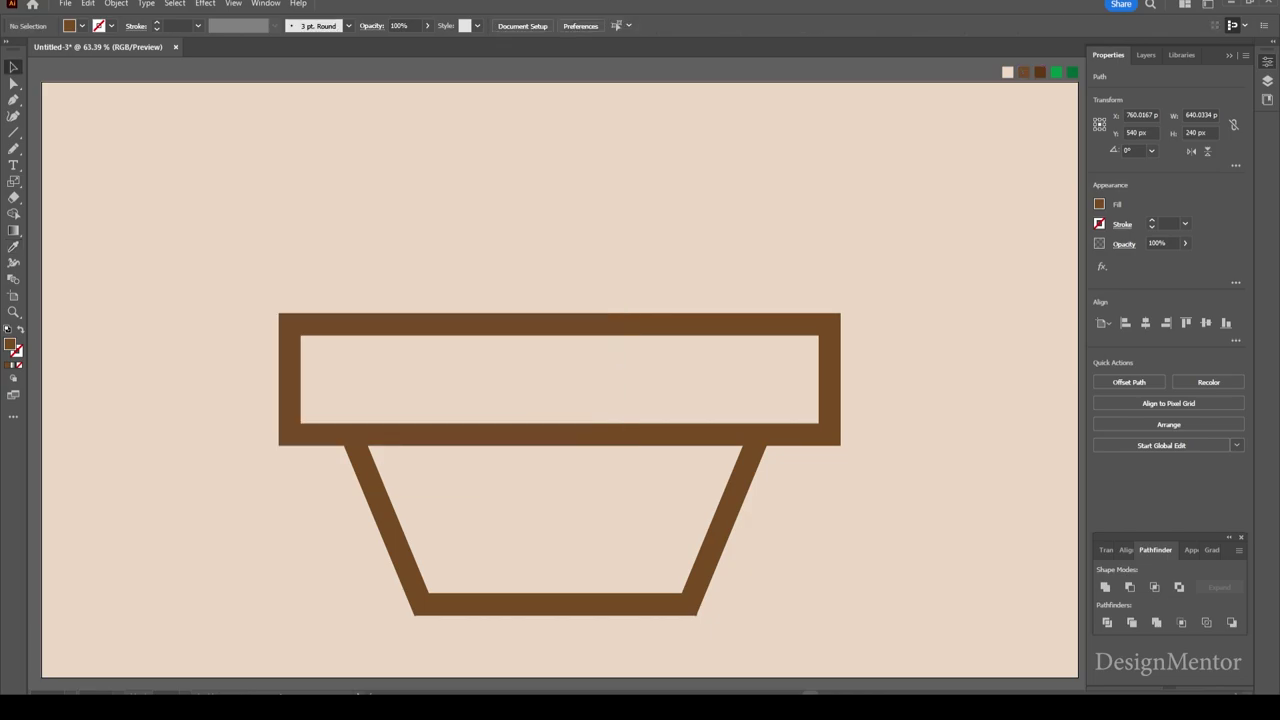
Step: Fill the rim's right piece with the darker brown swatch
click(662, 332)
key(i)
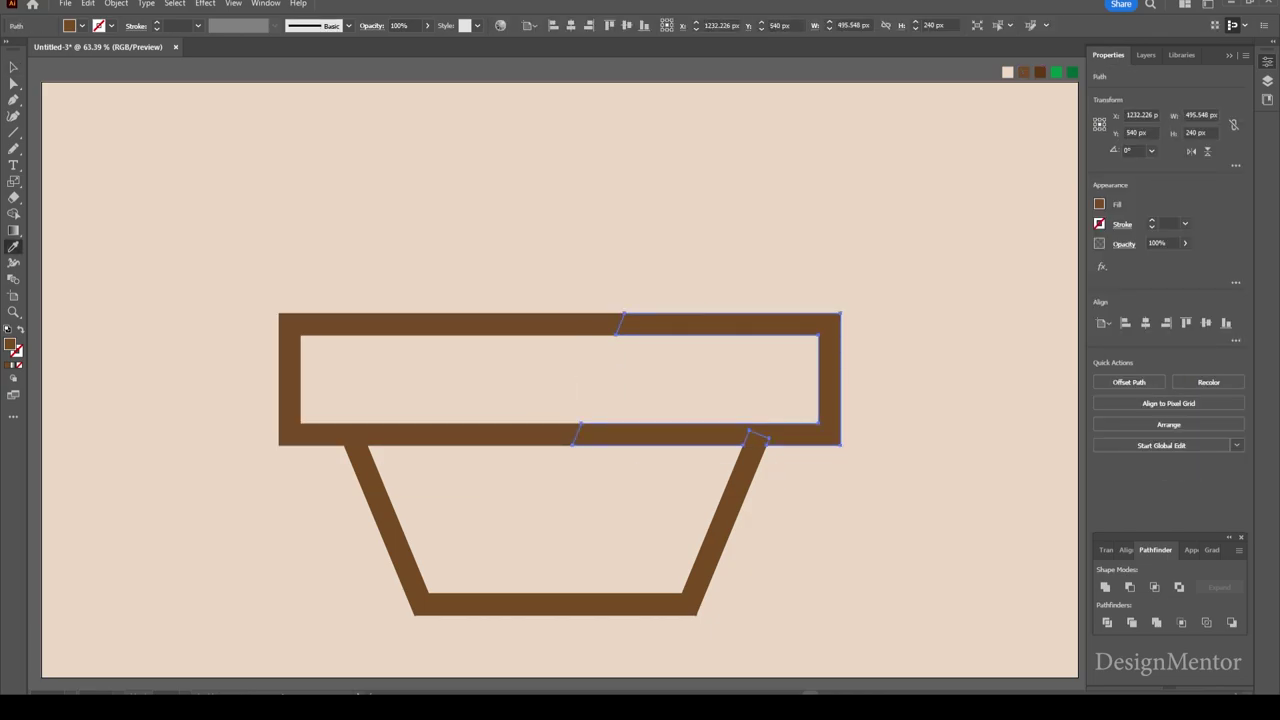
click(1024, 72)
key(b)
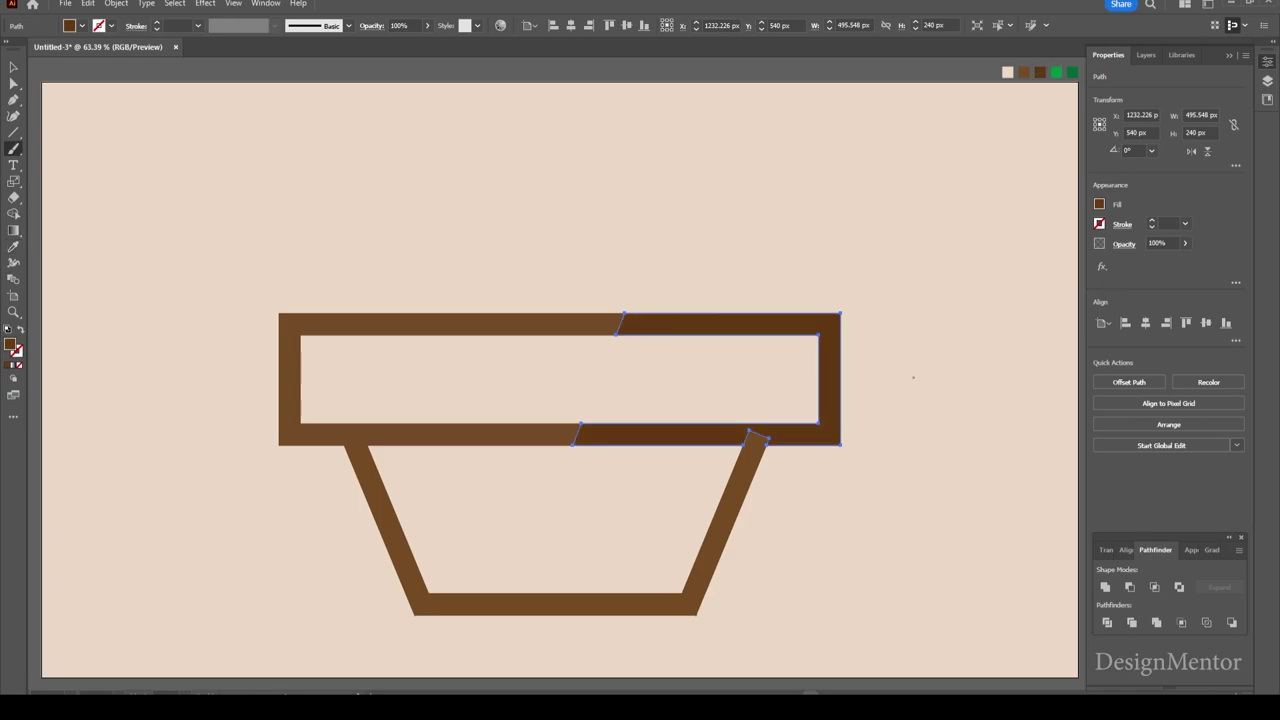
Step: Select both legs and the bottom bar together
key(v)
click(725, 525)
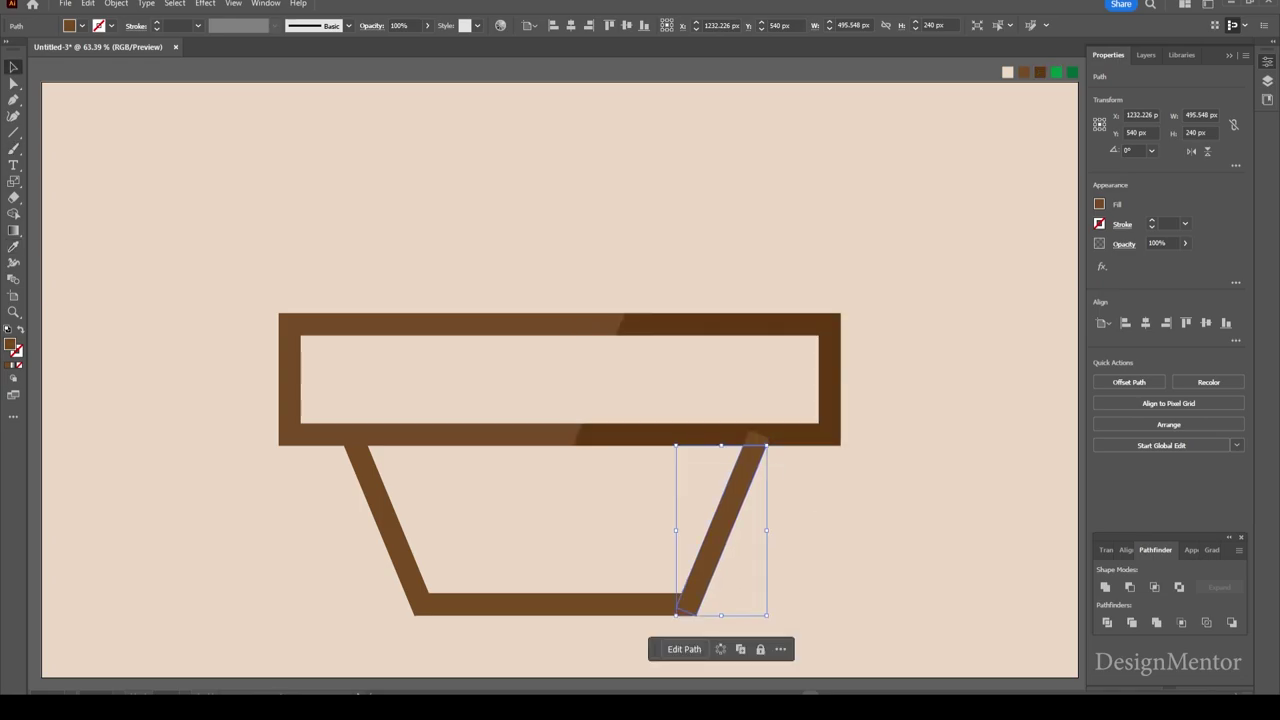
click(555, 605)
drag(336, 514, 796, 610)
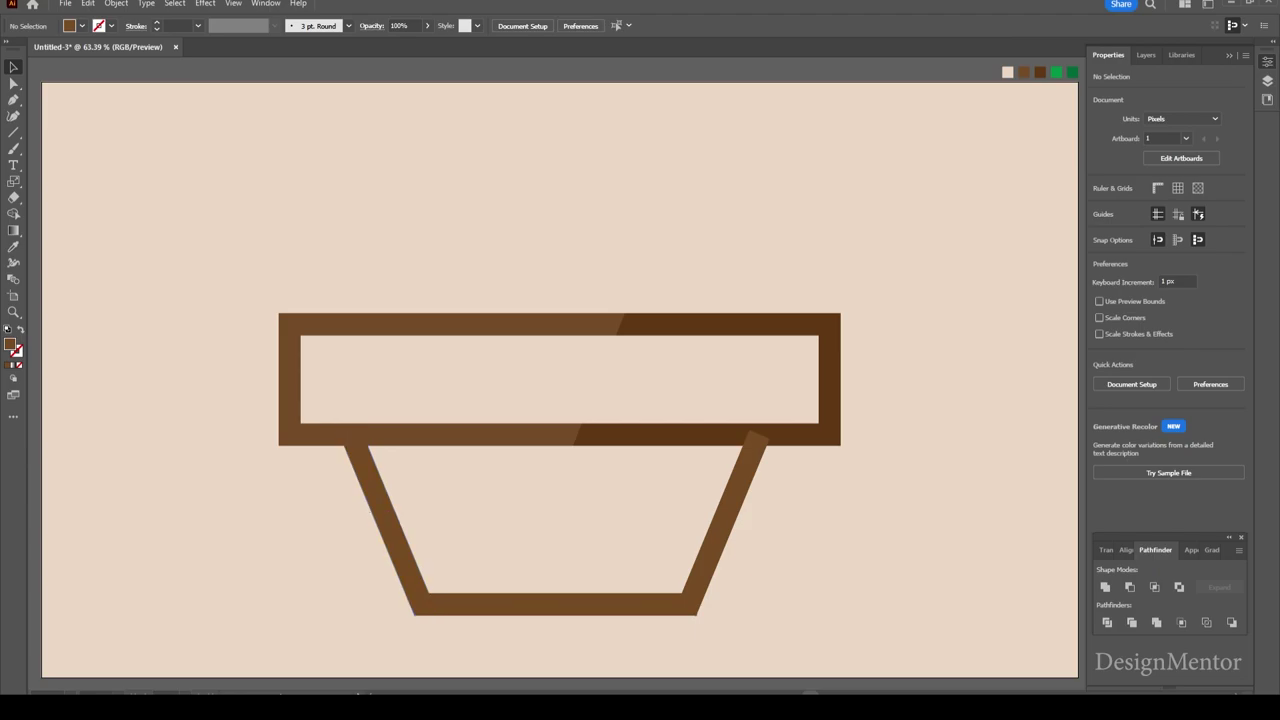
click(116, 3)
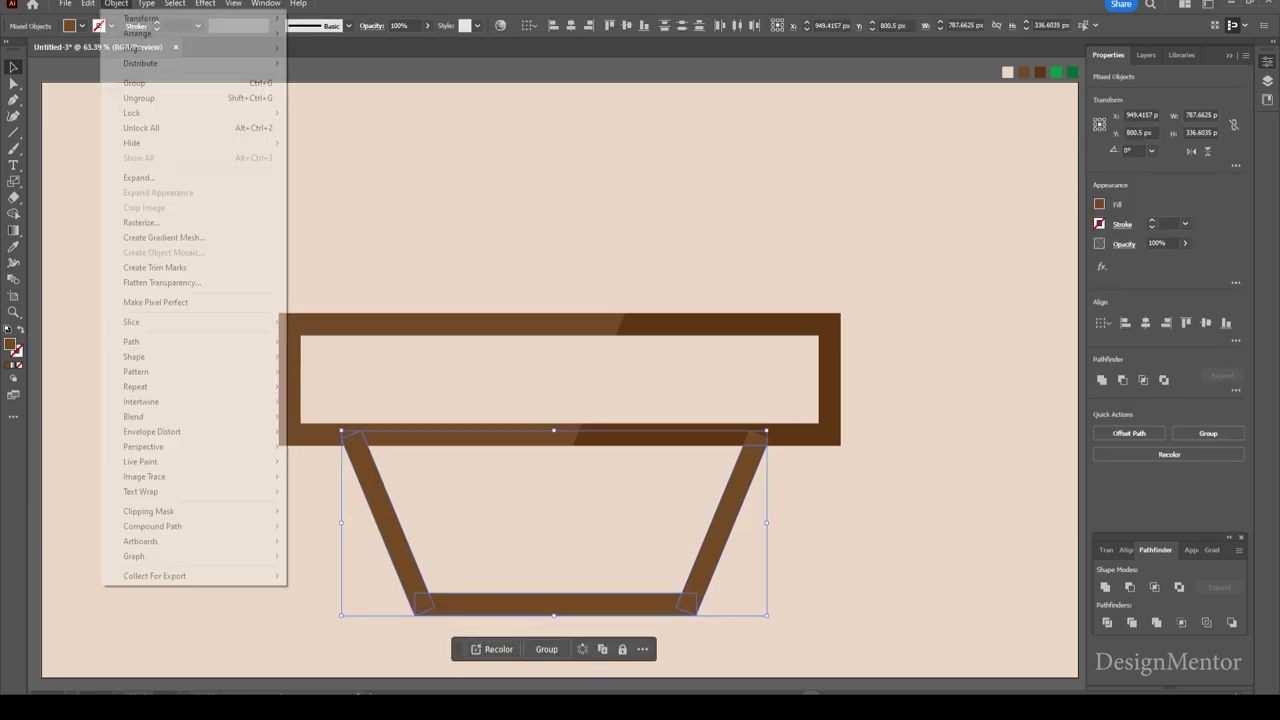
Step: Draw a brown diagonal line across the pot body
key(ctrl+shift+a)
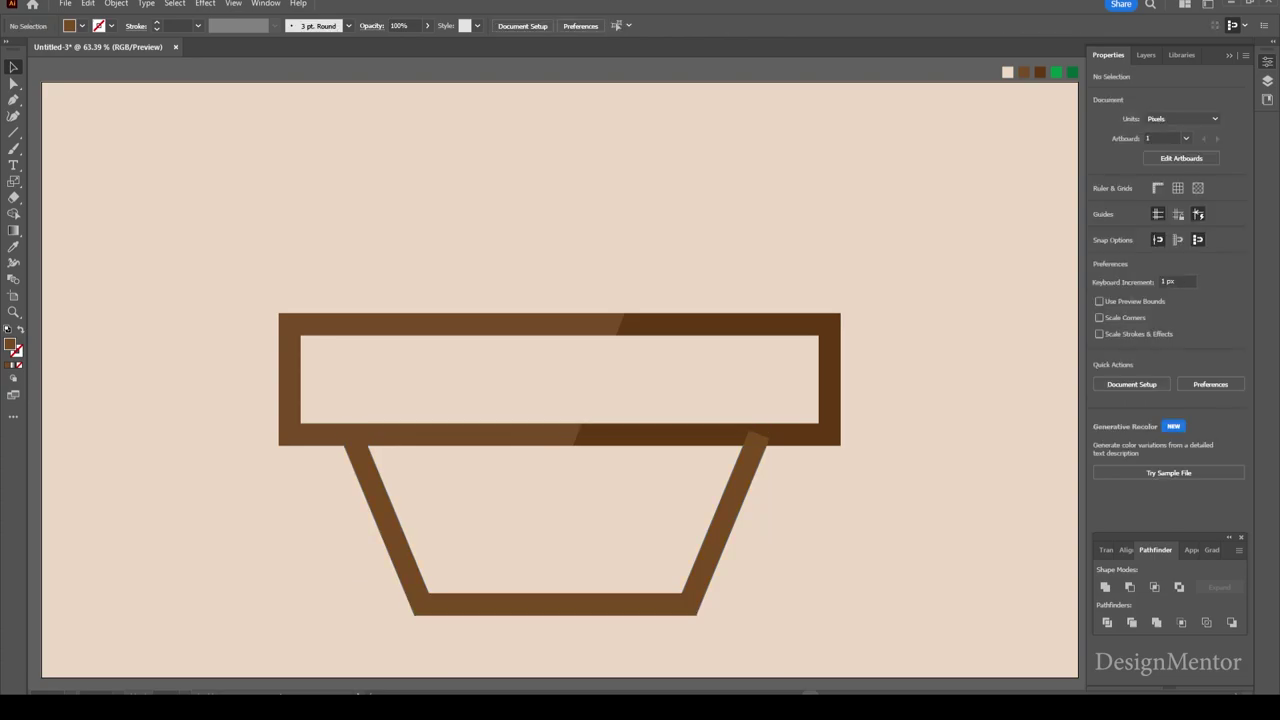
click(13, 131)
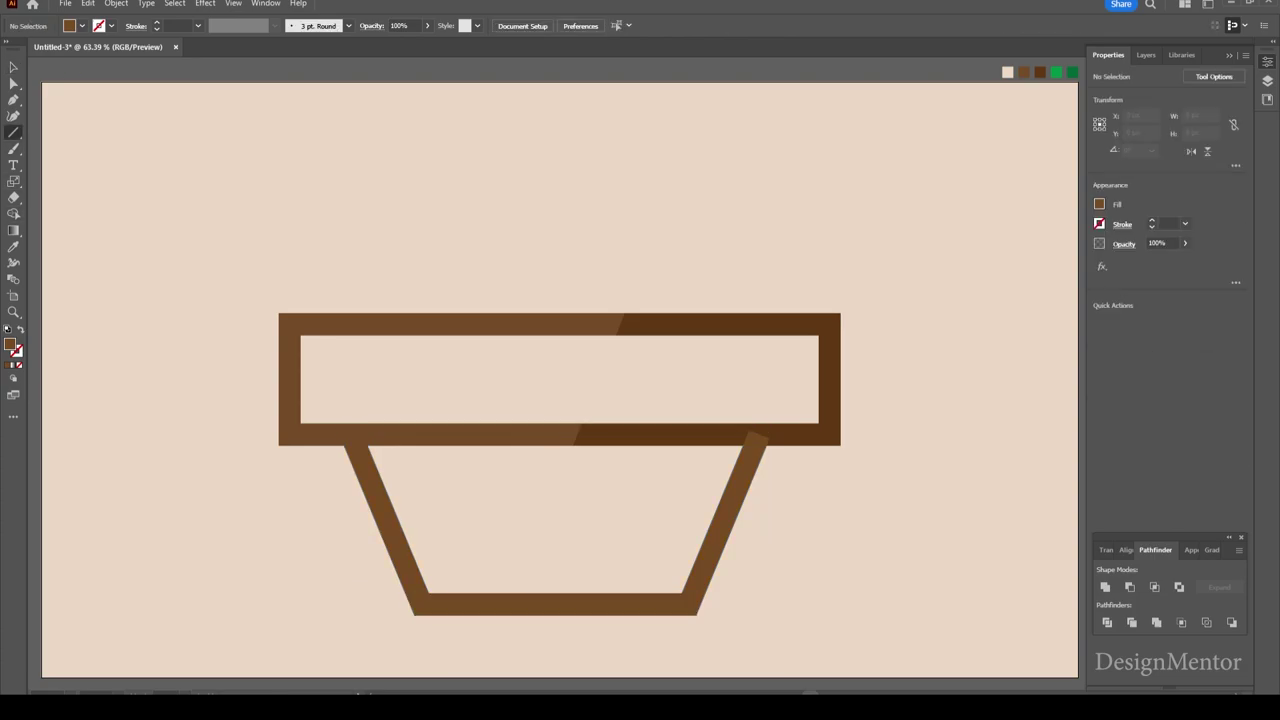
click(111, 26)
click(130, 68)
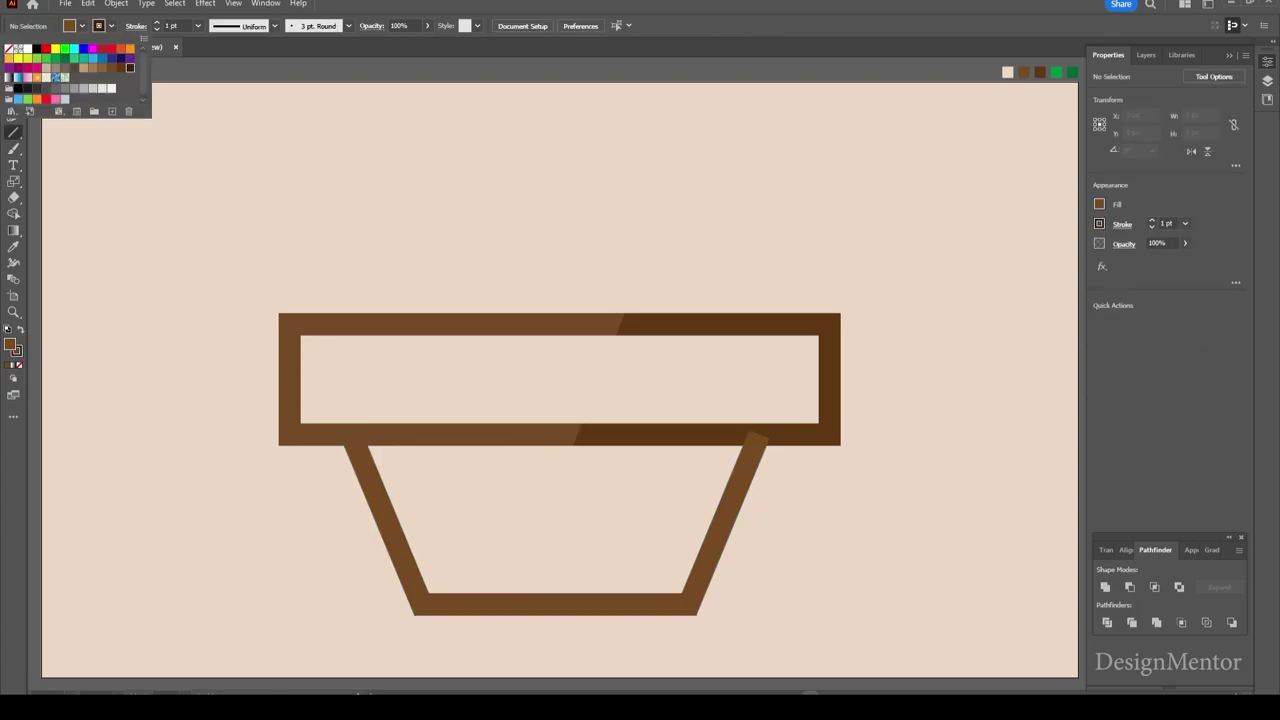
drag(572, 458, 504, 656)
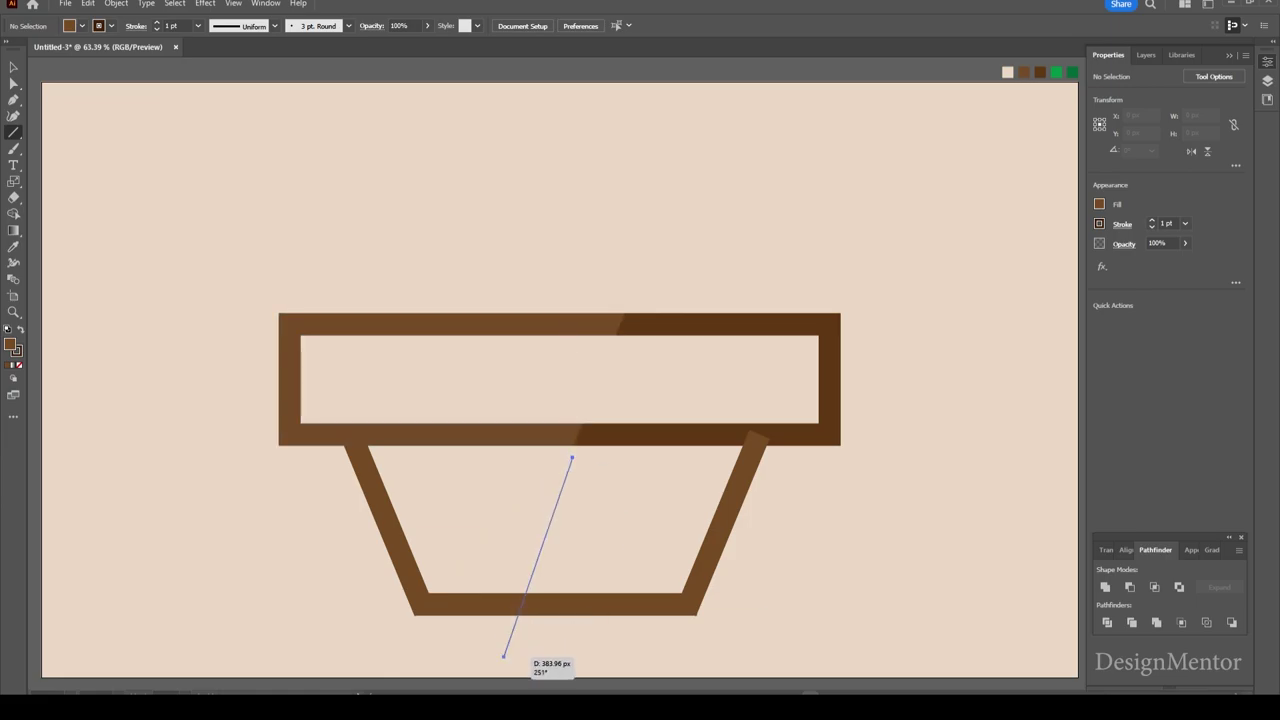
drag(504, 656, 504, 656)
key(v)
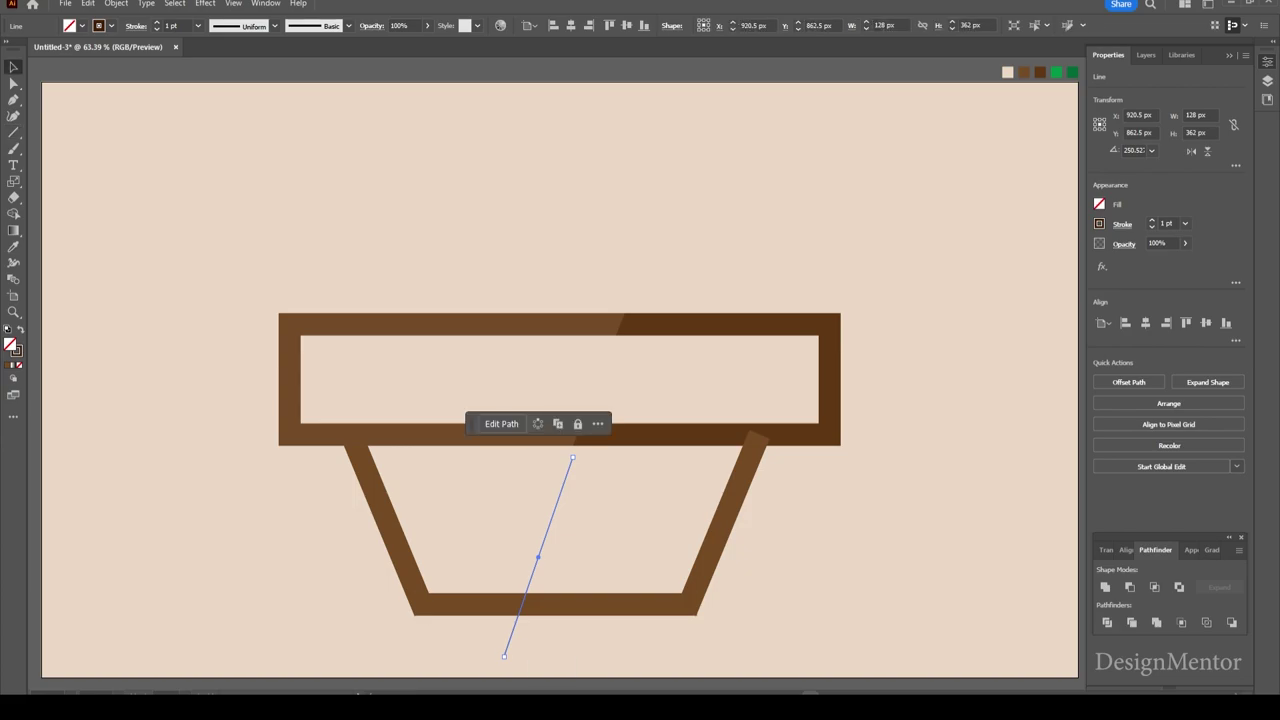
Step: Divide the pot body along the line with Pathfinder and ungroup the pieces
drag(337, 523, 789, 672)
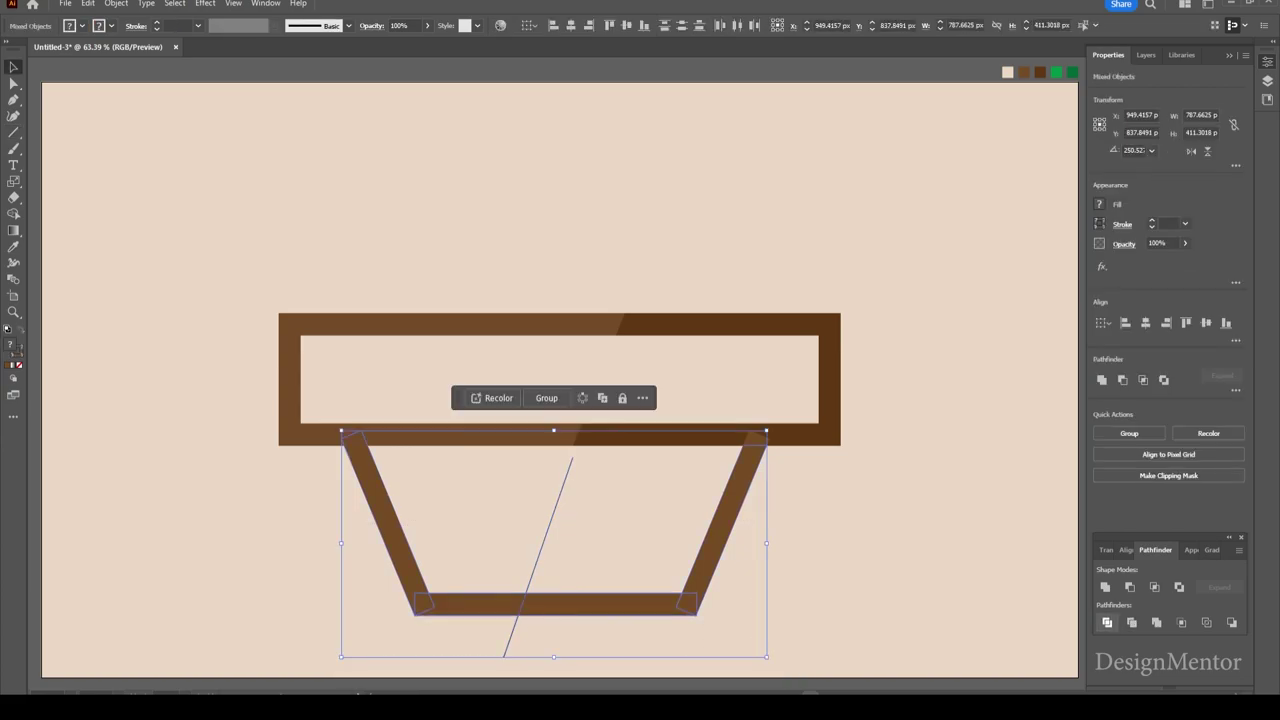
click(1107, 622)
key(ctrl+shift+a)
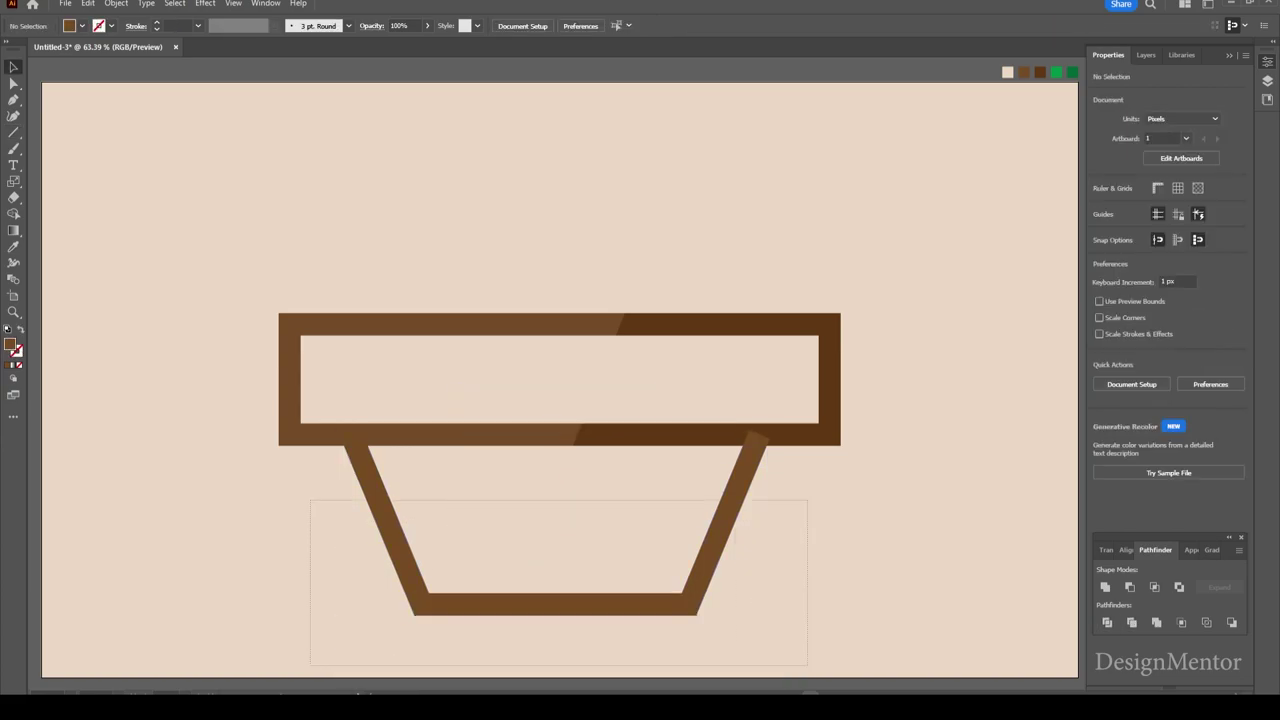
click(727, 500)
right_click(718, 210)
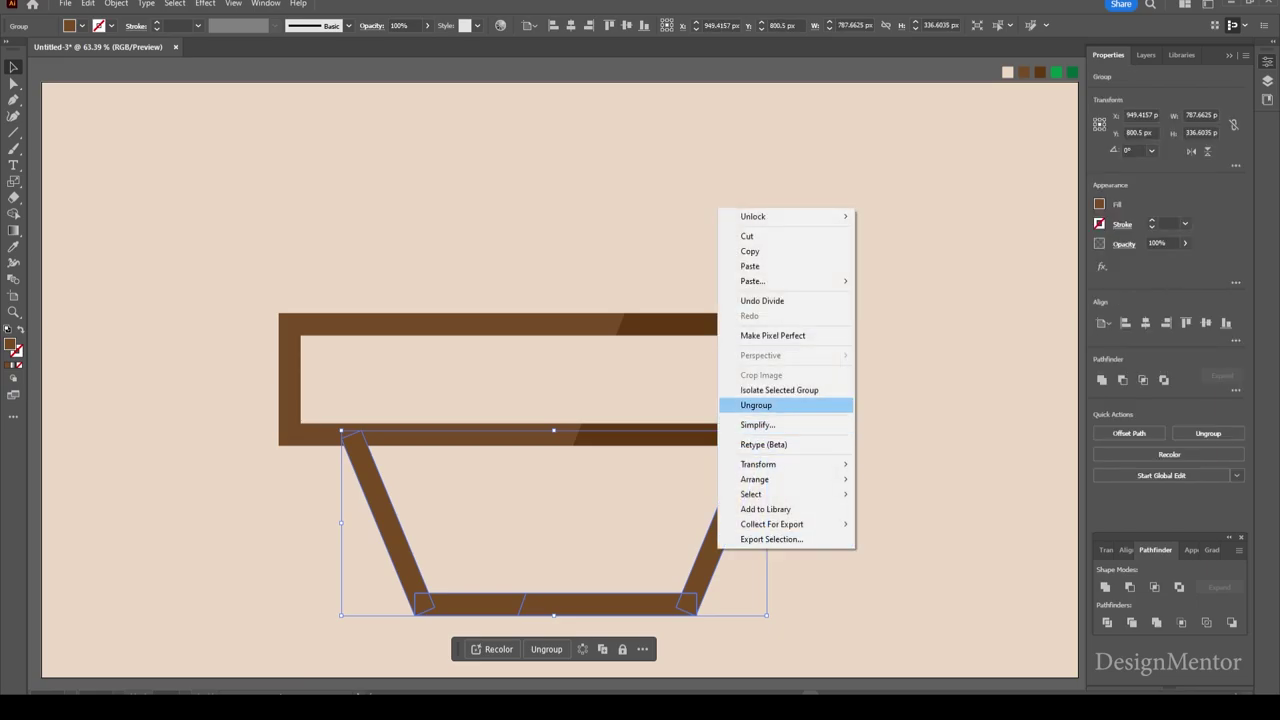
click(756, 405)
key(ctrl+shift+a)
Step: Fill the right leg and right part of the bottom bar with the darker brown
click(735, 520)
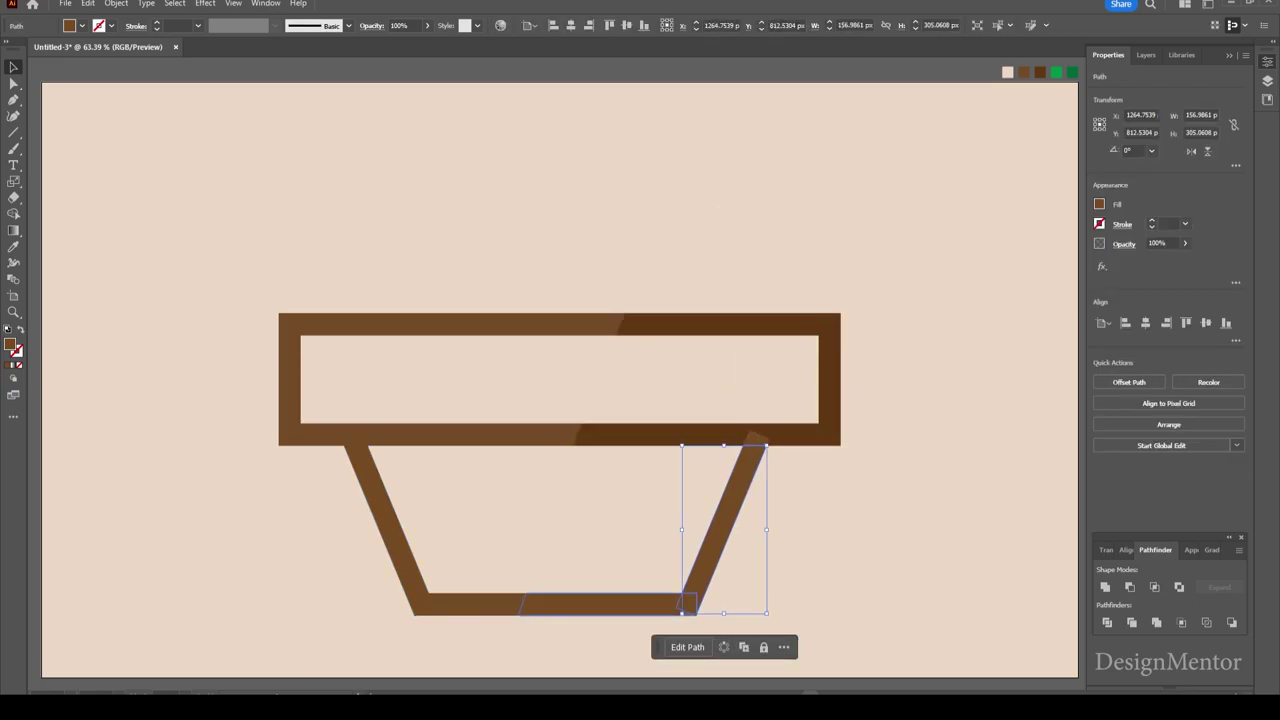
shift+click(600, 604)
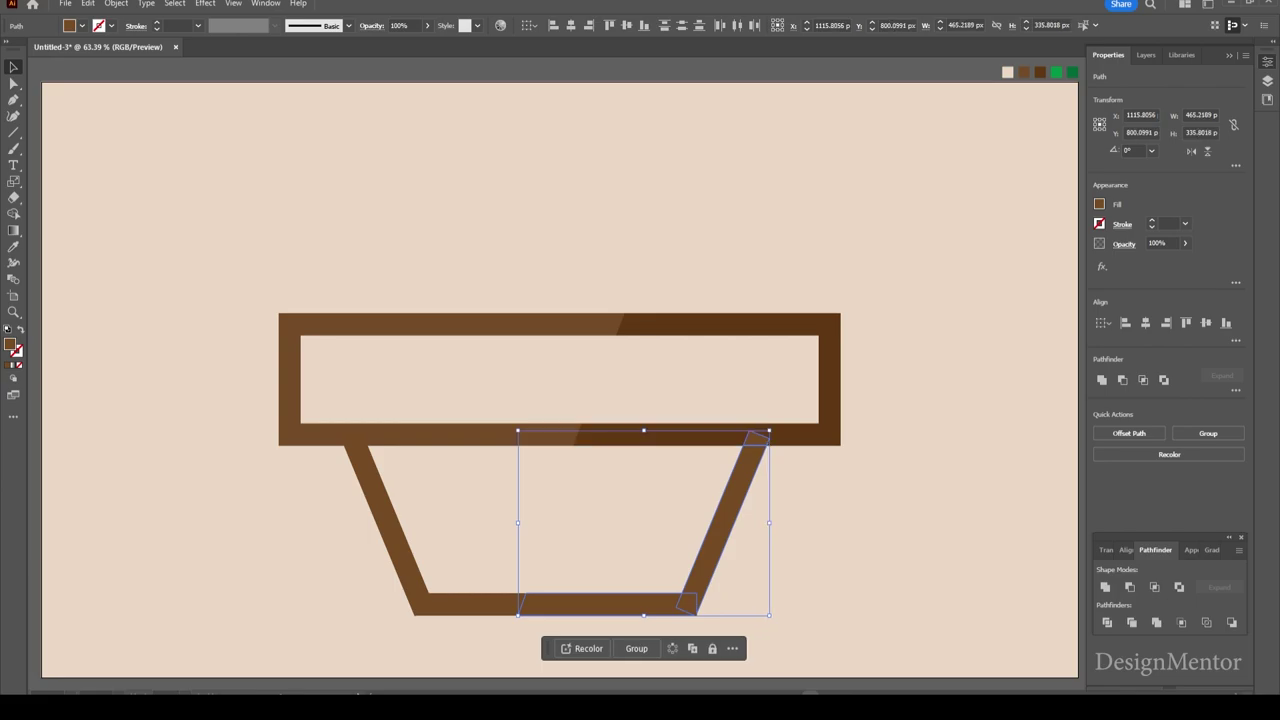
key(i)
click(752, 436)
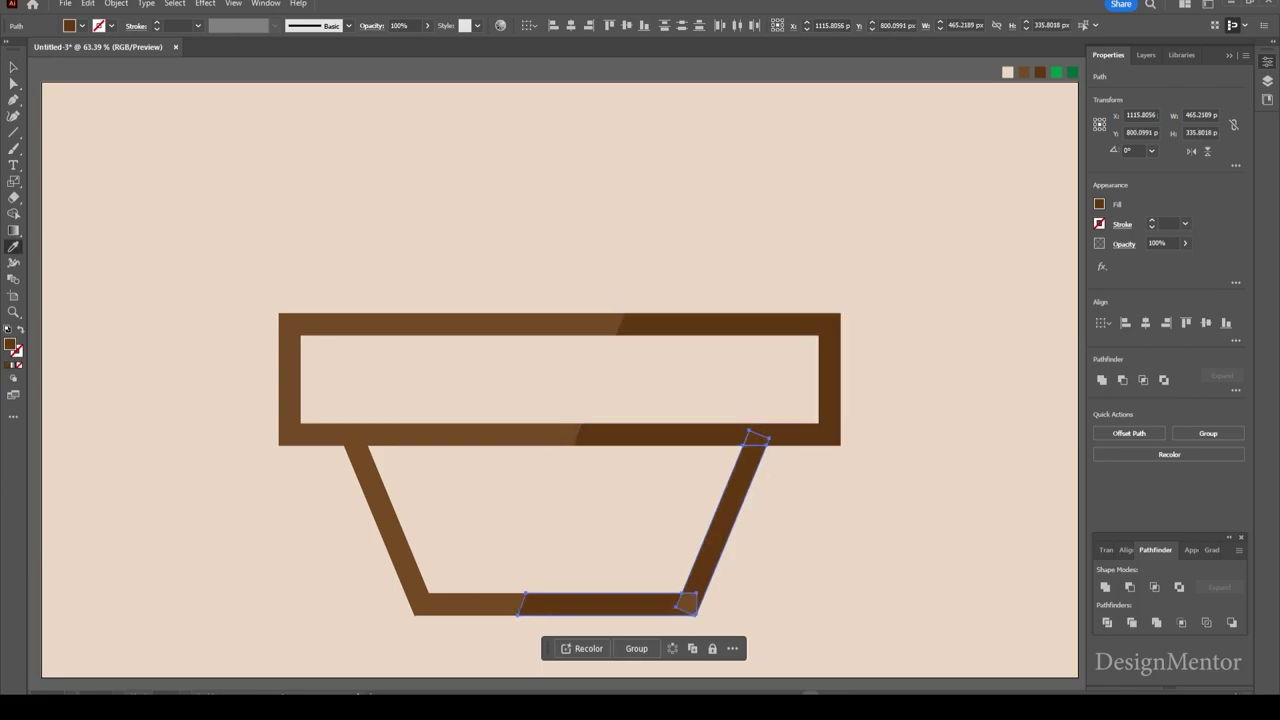
key(v)
key(ctrl+shift+a)
Step: Give the small bottom-right corner piece the darker brown as well
click(686, 601)
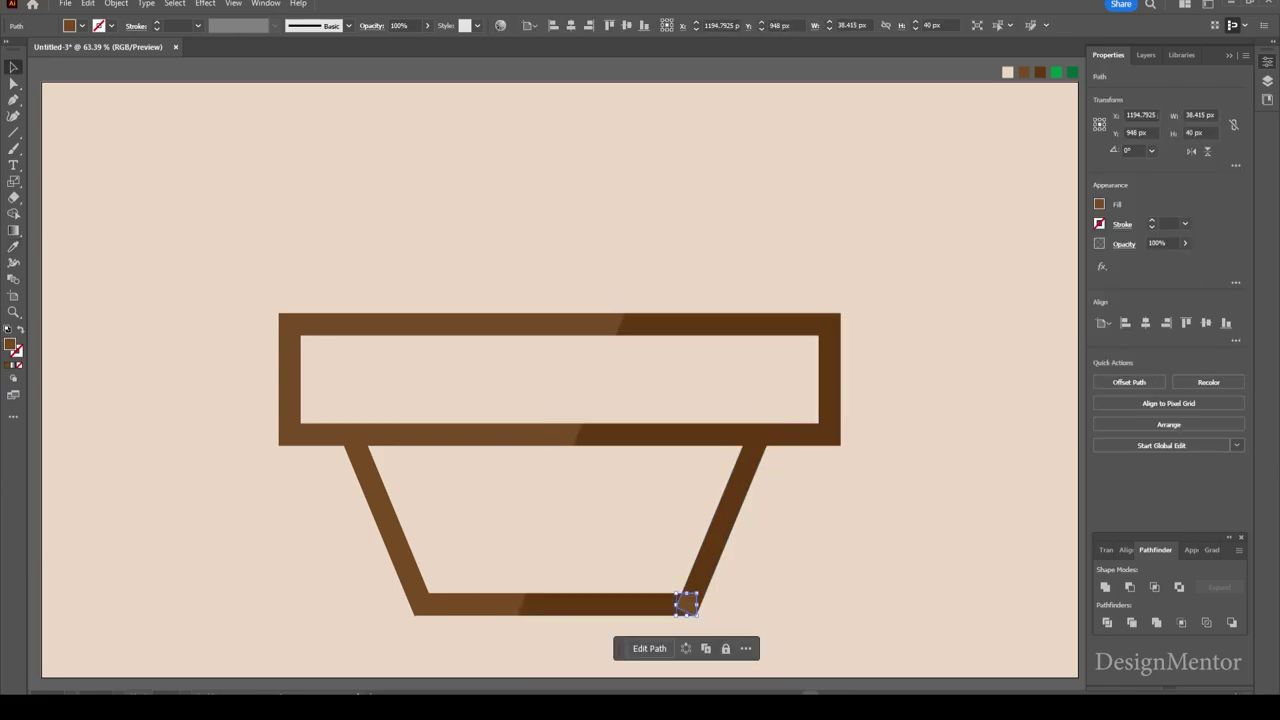
key(i)
click(690, 604)
key(v)
key(ctrl+shift+a)
click(470, 603)
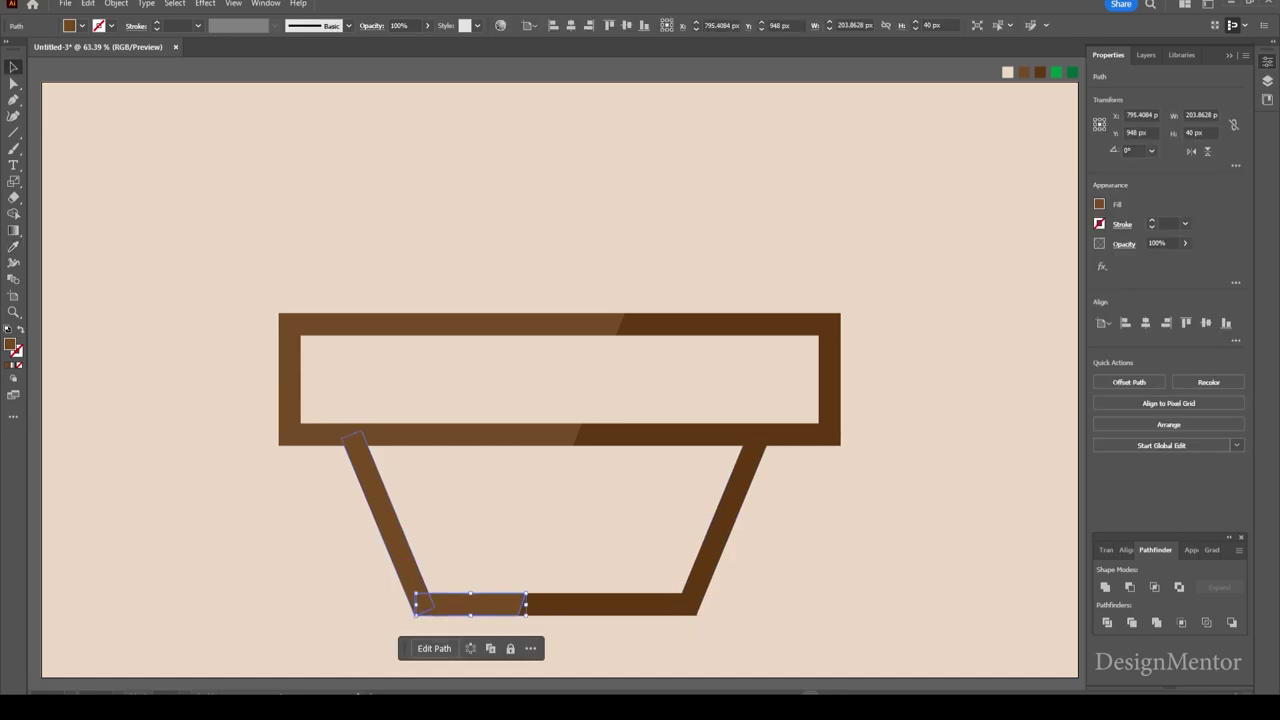
key(ctrl+shift+a)
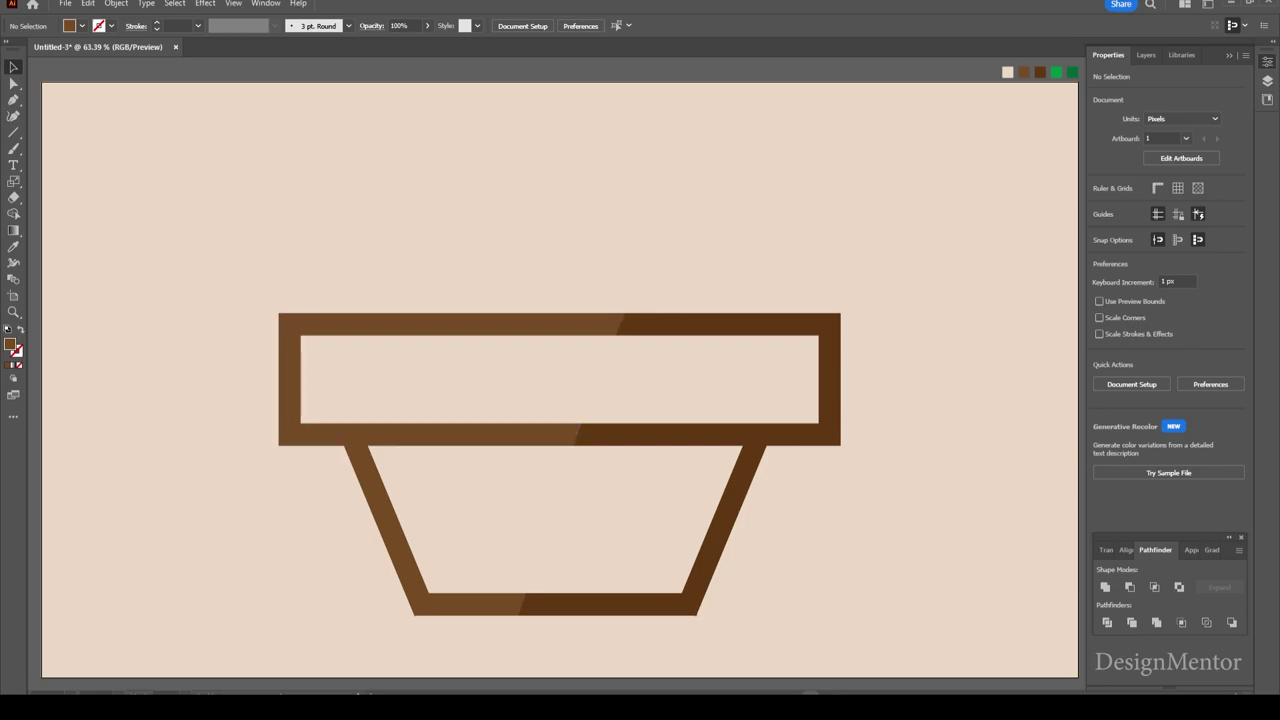
Step: Select every piece of the pot and group them into one object
drag(244, 310, 862, 616)
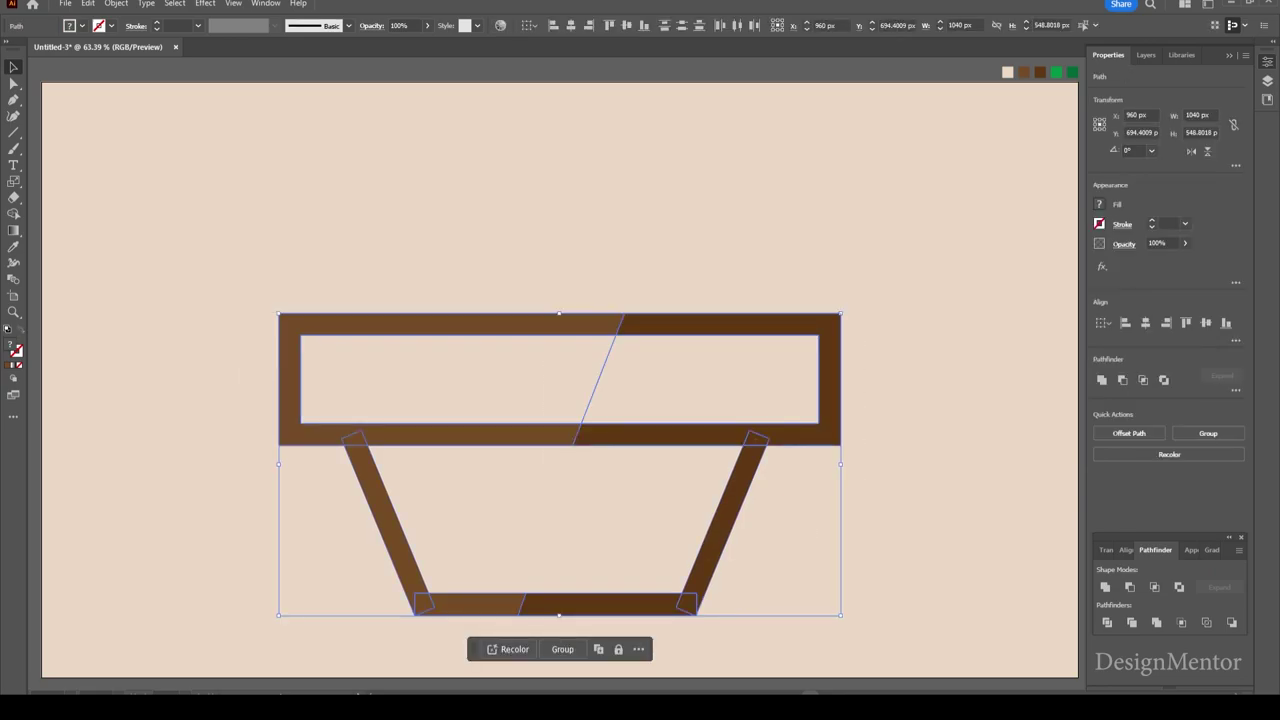
right_click(829, 418)
click(850, 198)
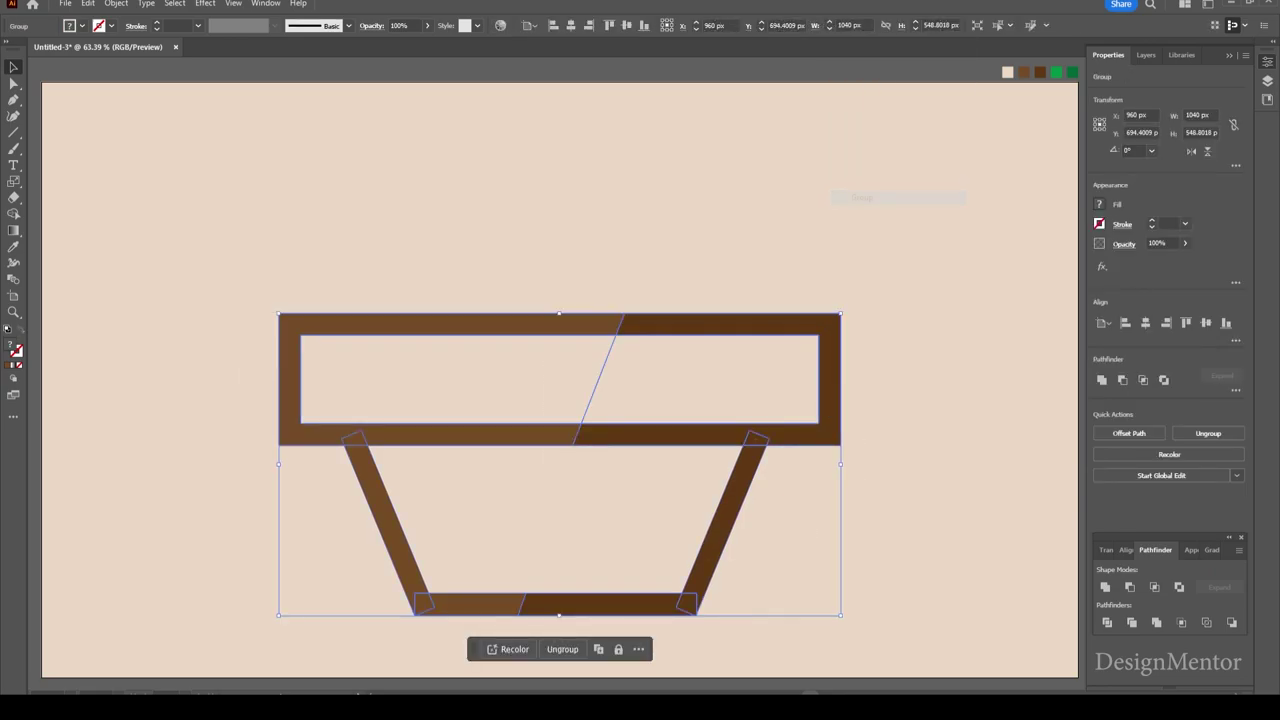
Step: Centre the pot group vertically on the artboard, then nudge it down to Y 770 px
click(1206, 322)
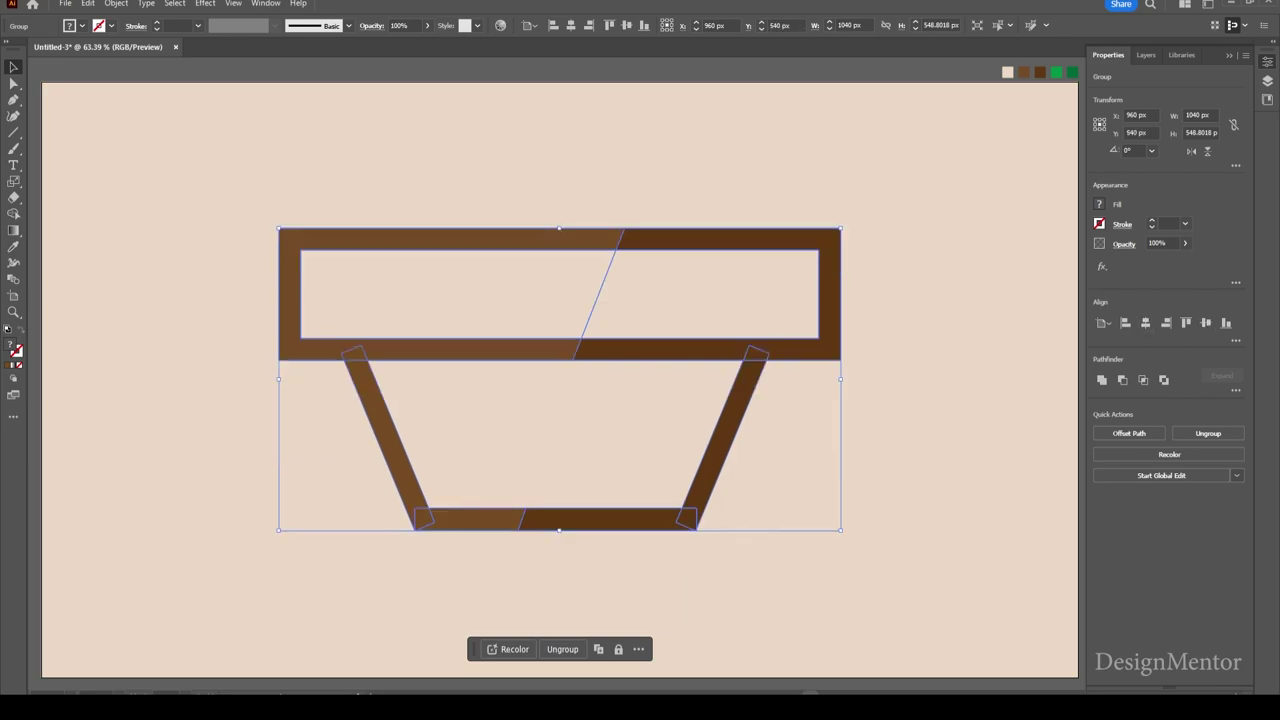
click(222, 220)
drag(222, 220, 888, 605)
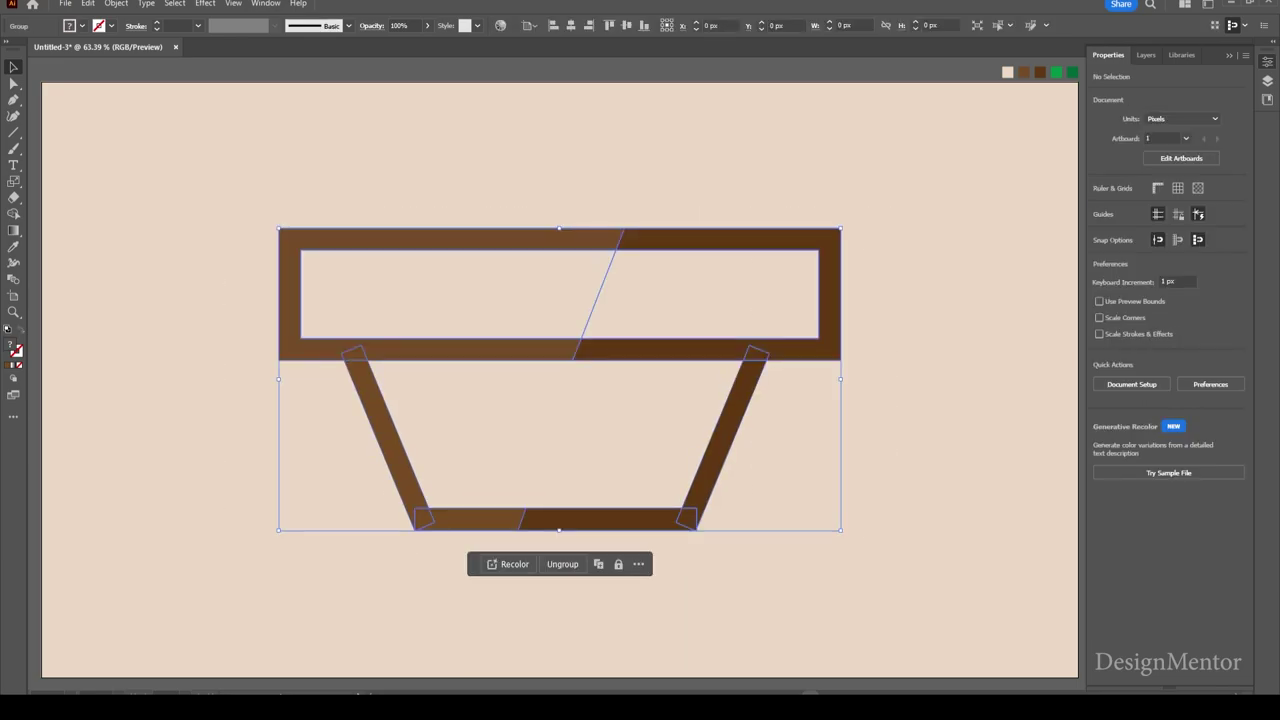
key(shift+Down)
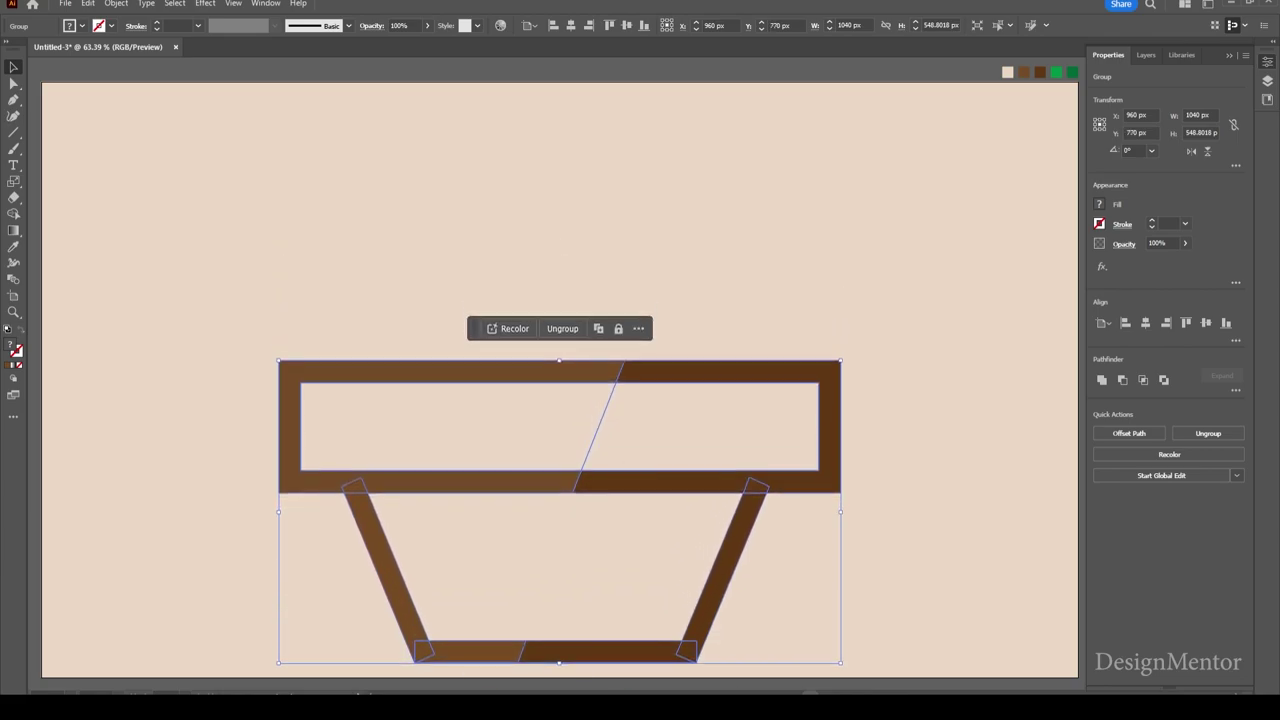
key(ctrl+shift+a)
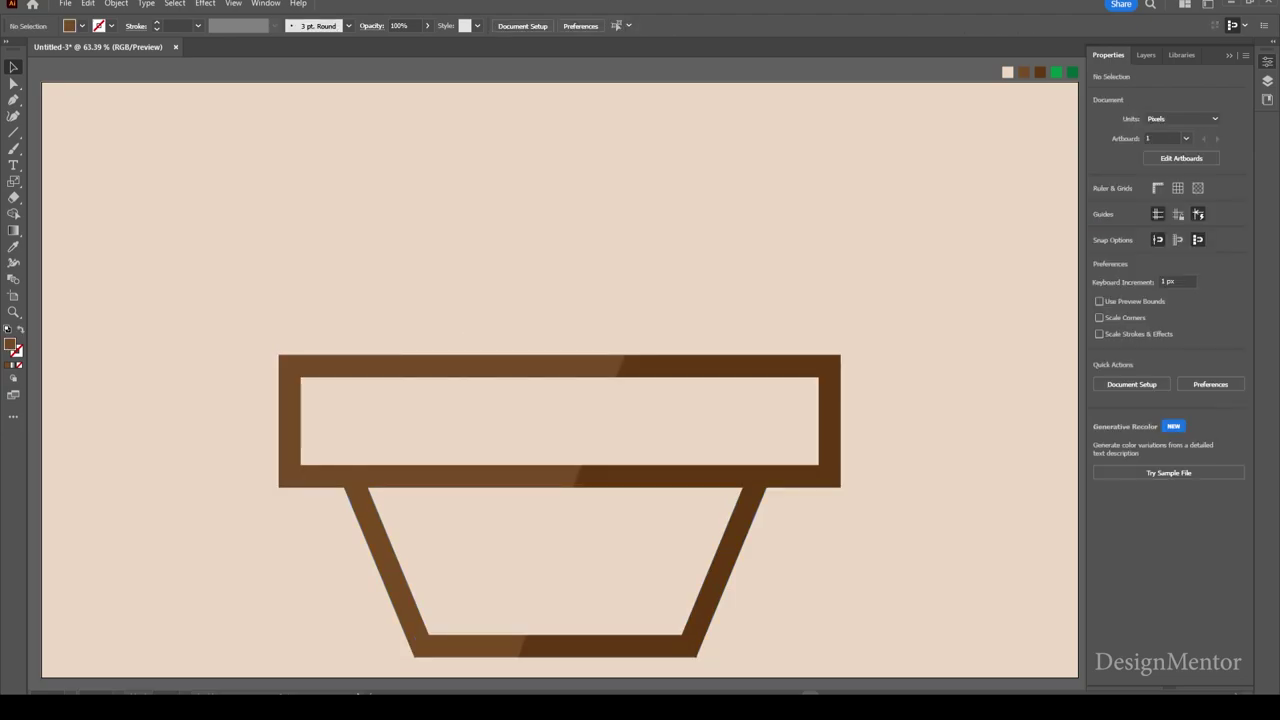
Step: Place a trial 400 px circle, then delete the old brown circle
drag(13, 132, 70, 148)
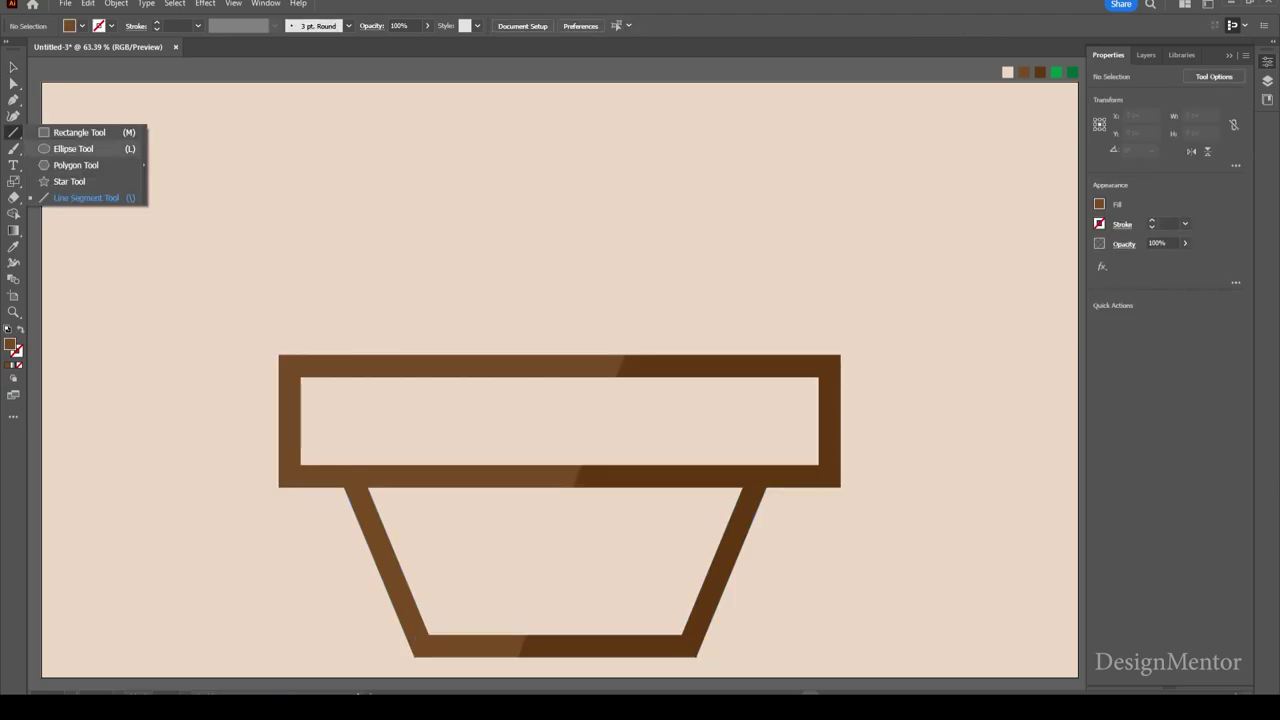
click(466, 216)
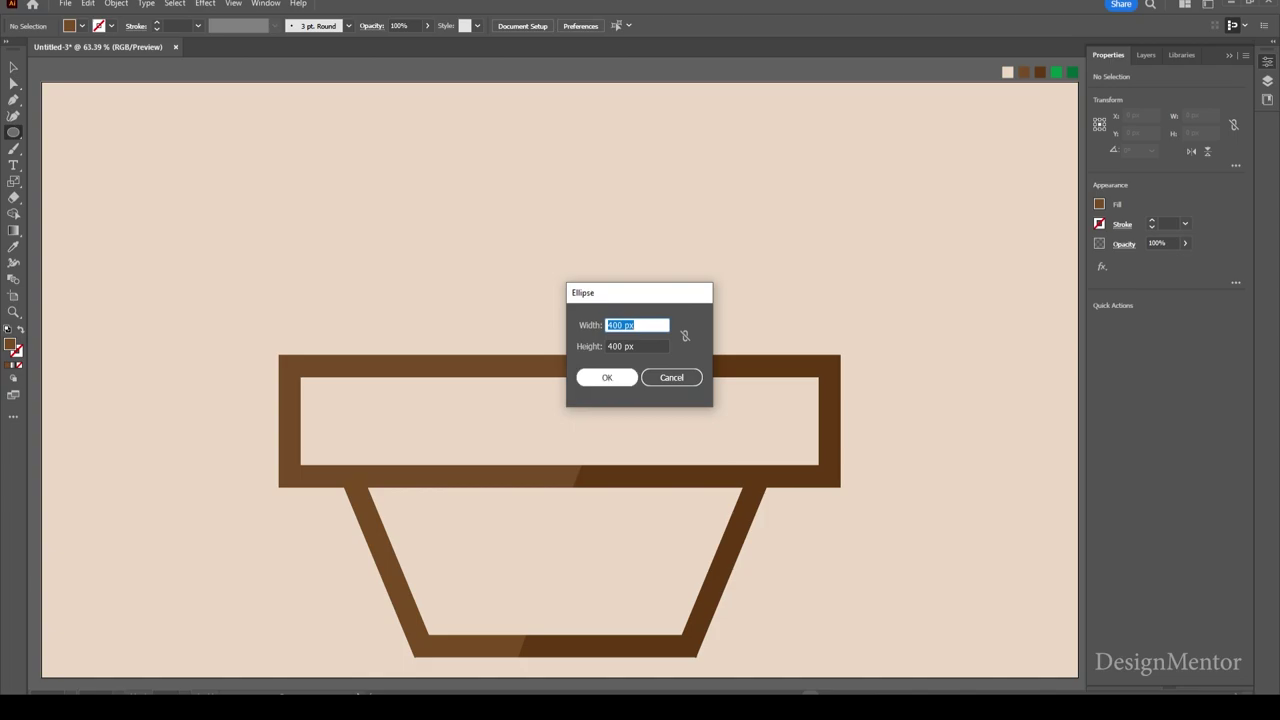
key(Return)
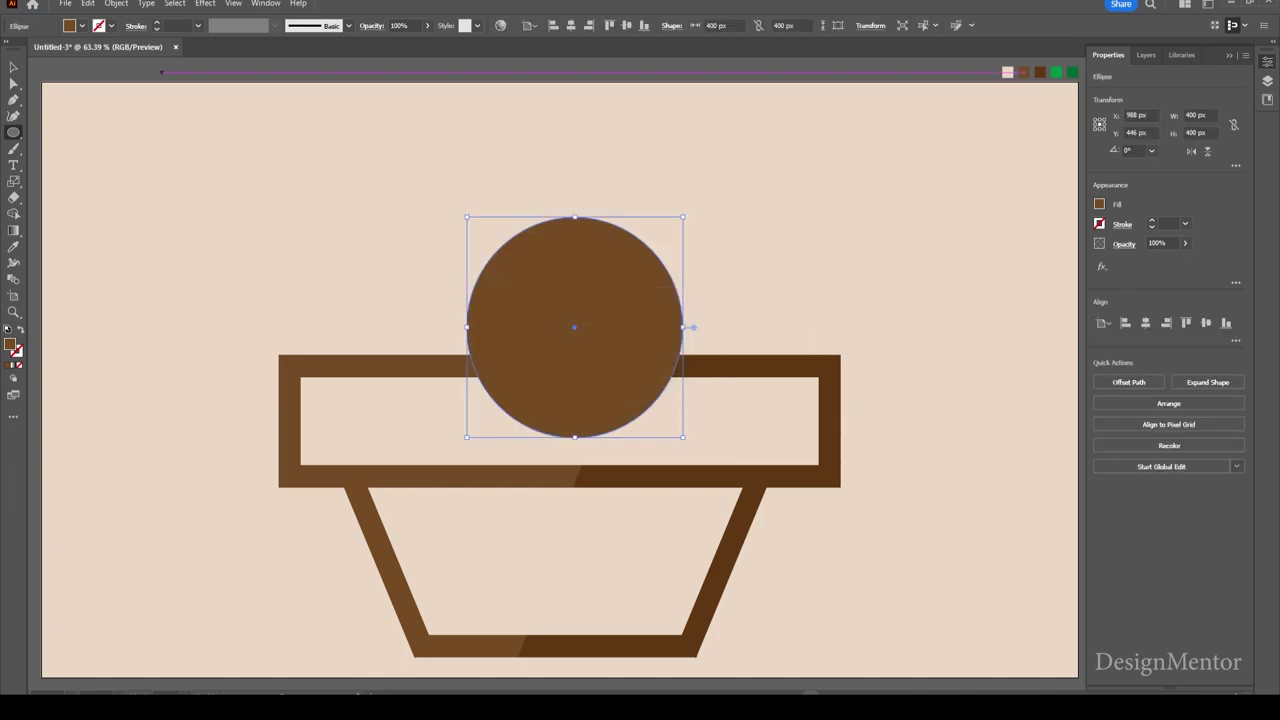
click(110, 25)
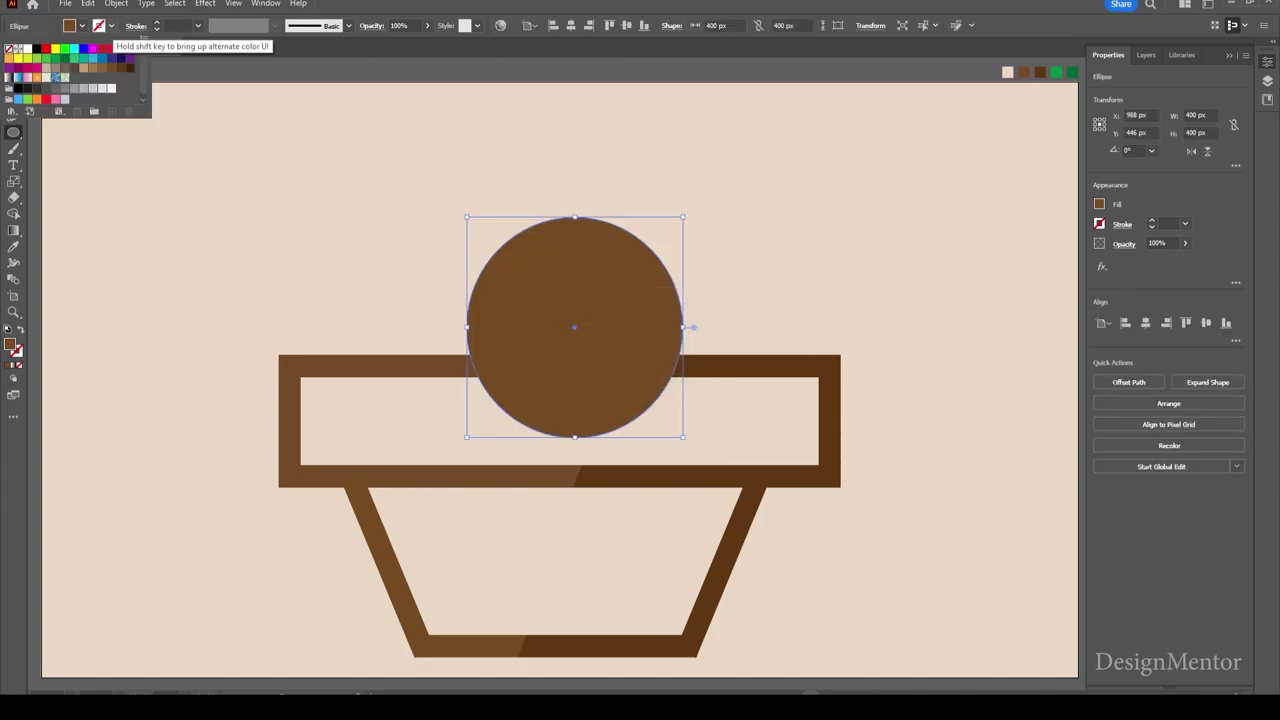
key(Escape)
key(v)
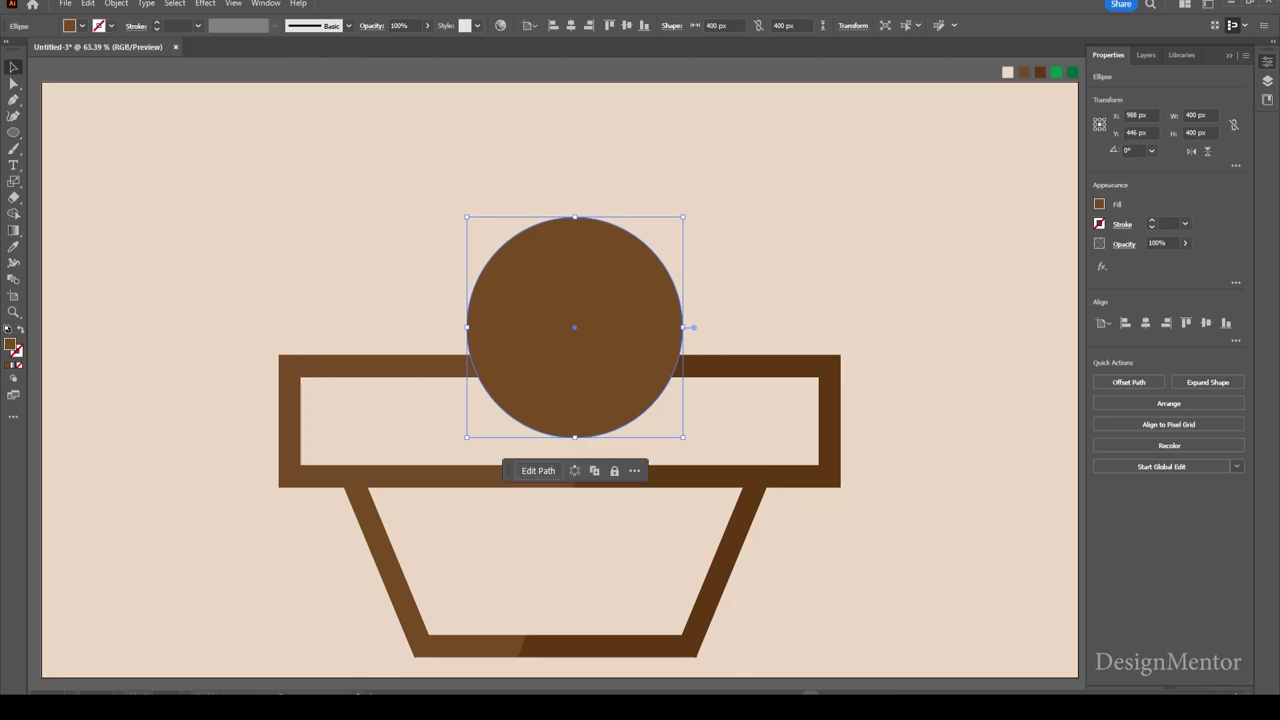
click(300, 215)
key(Delete)
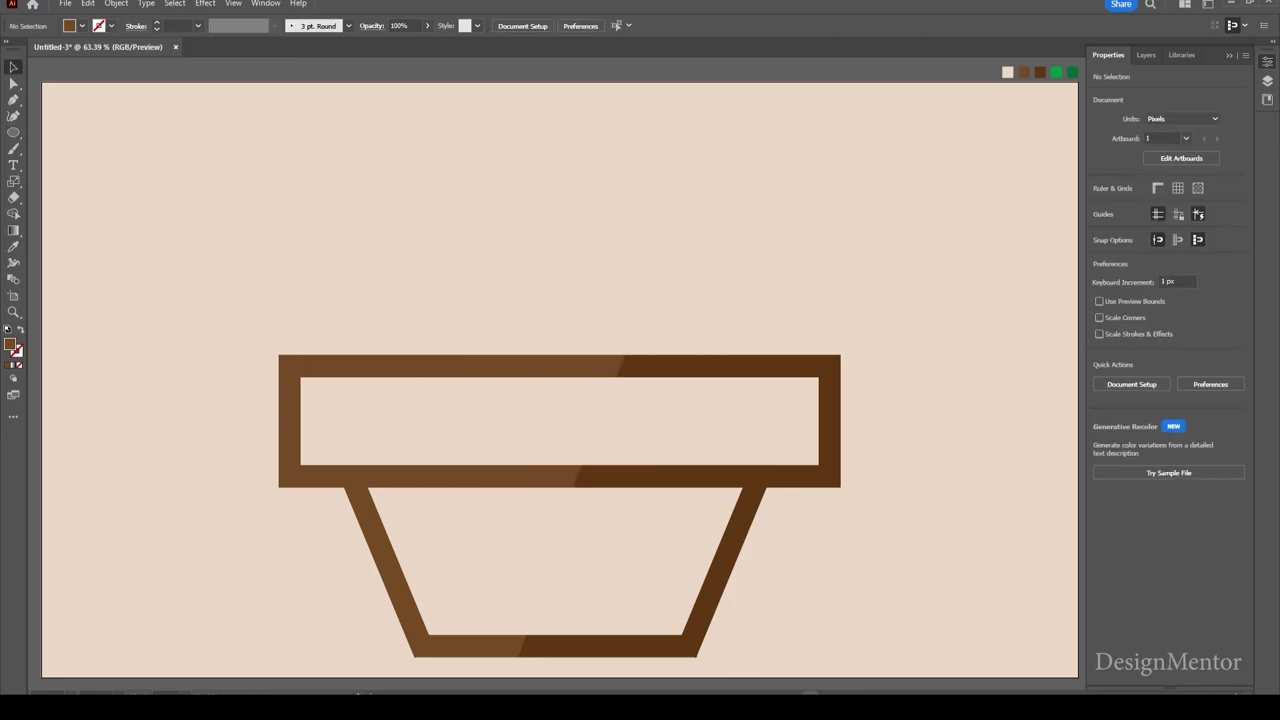
Step: Draw an unfilled, brown-outlined 400 × 400 px circle, centre it at X 960 px and nudge it up
click(82, 25)
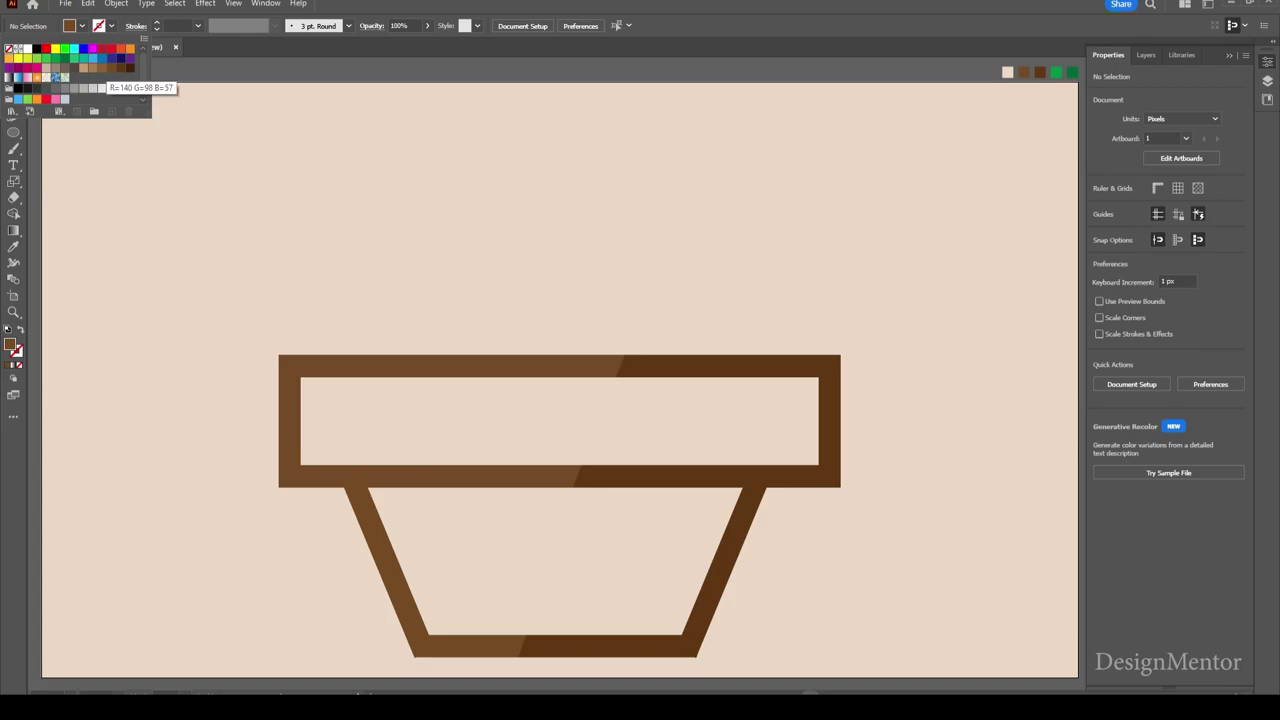
click(111, 67)
click(82, 25)
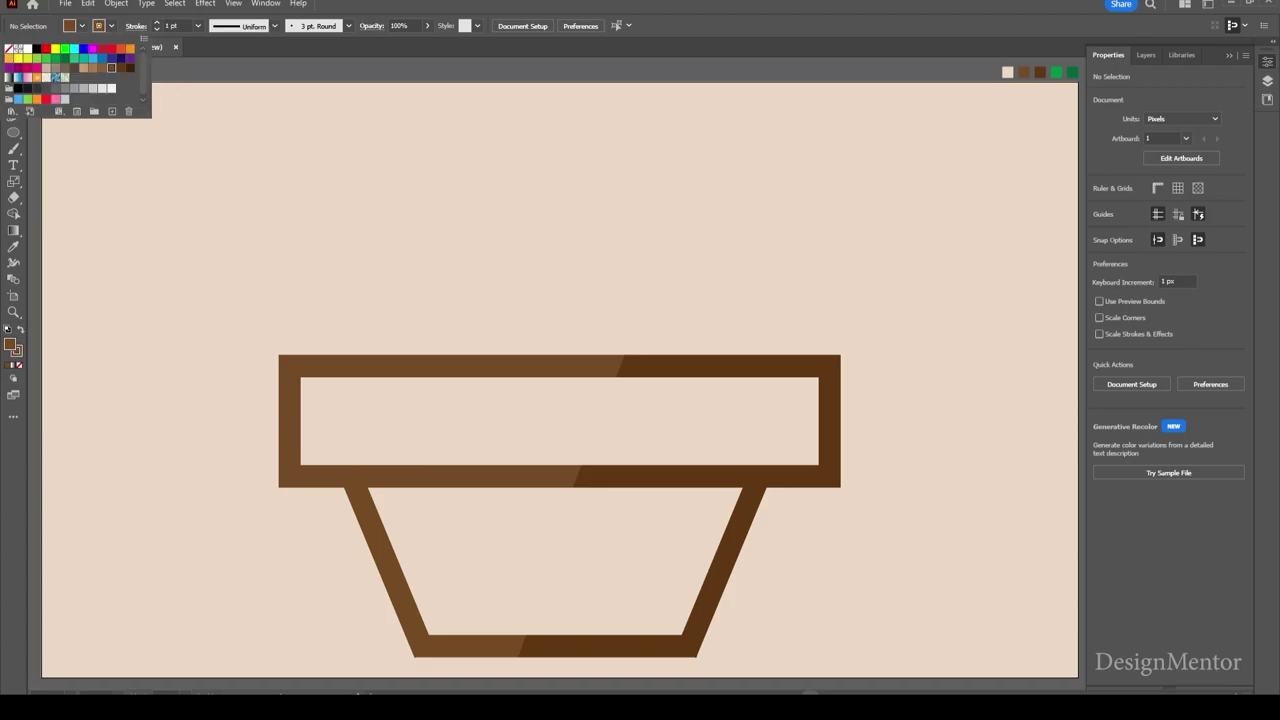
click(9, 48)
click(13, 132)
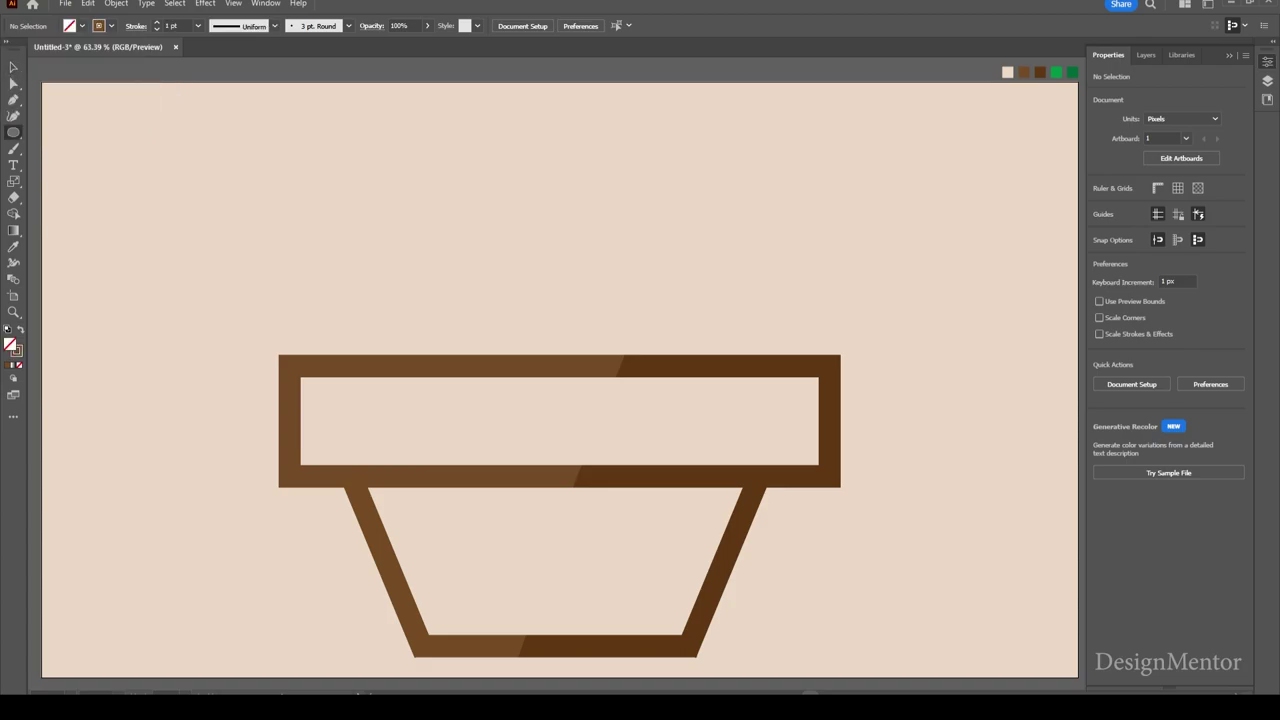
click(428, 162)
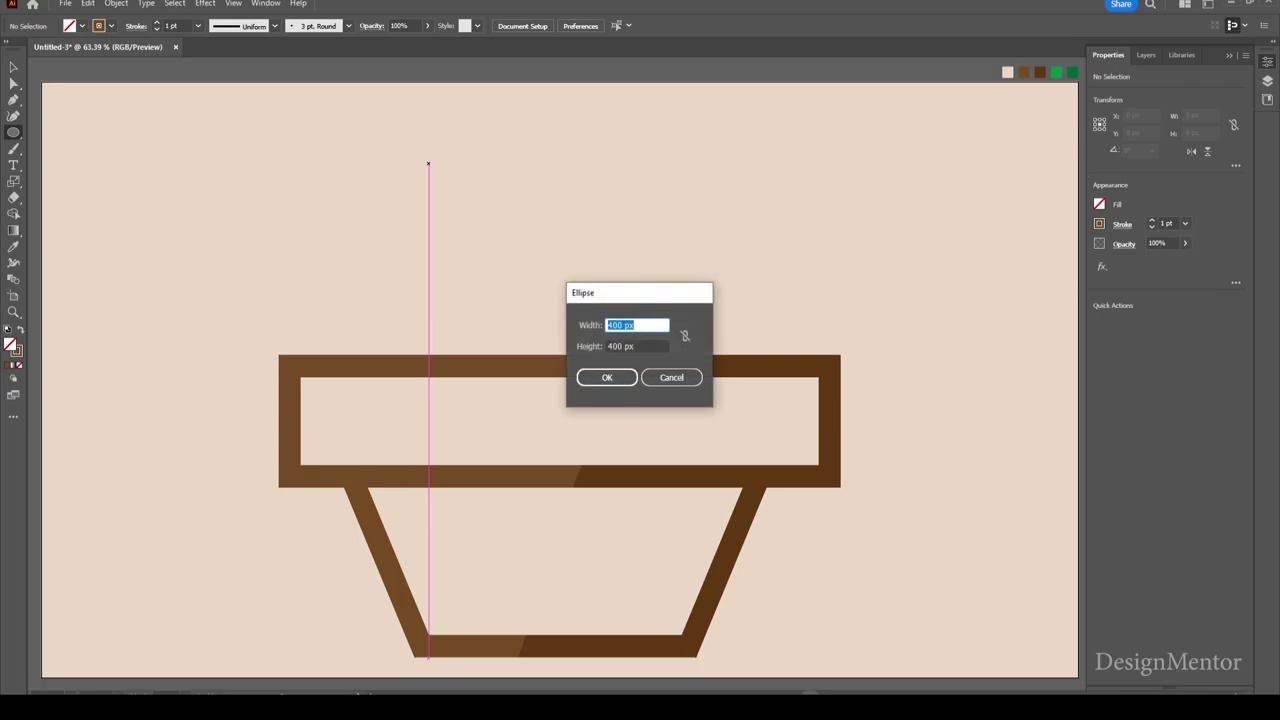
click(607, 377)
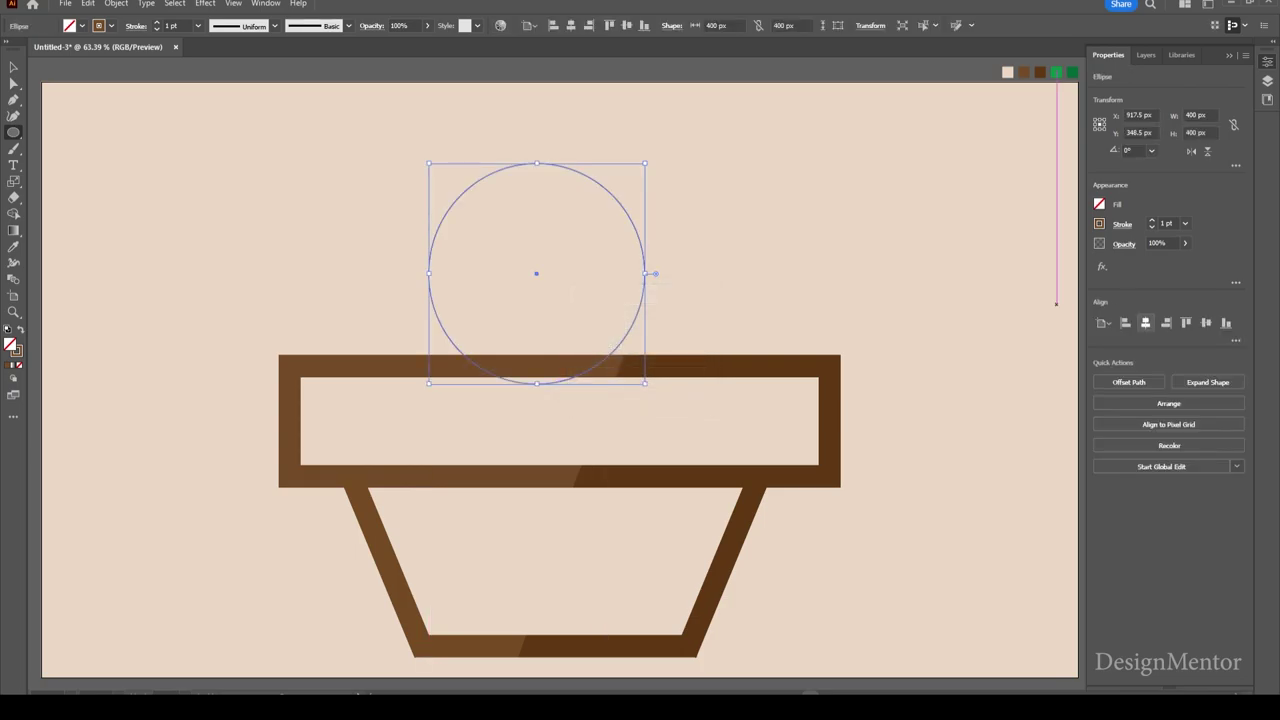
click(1145, 322)
key(v)
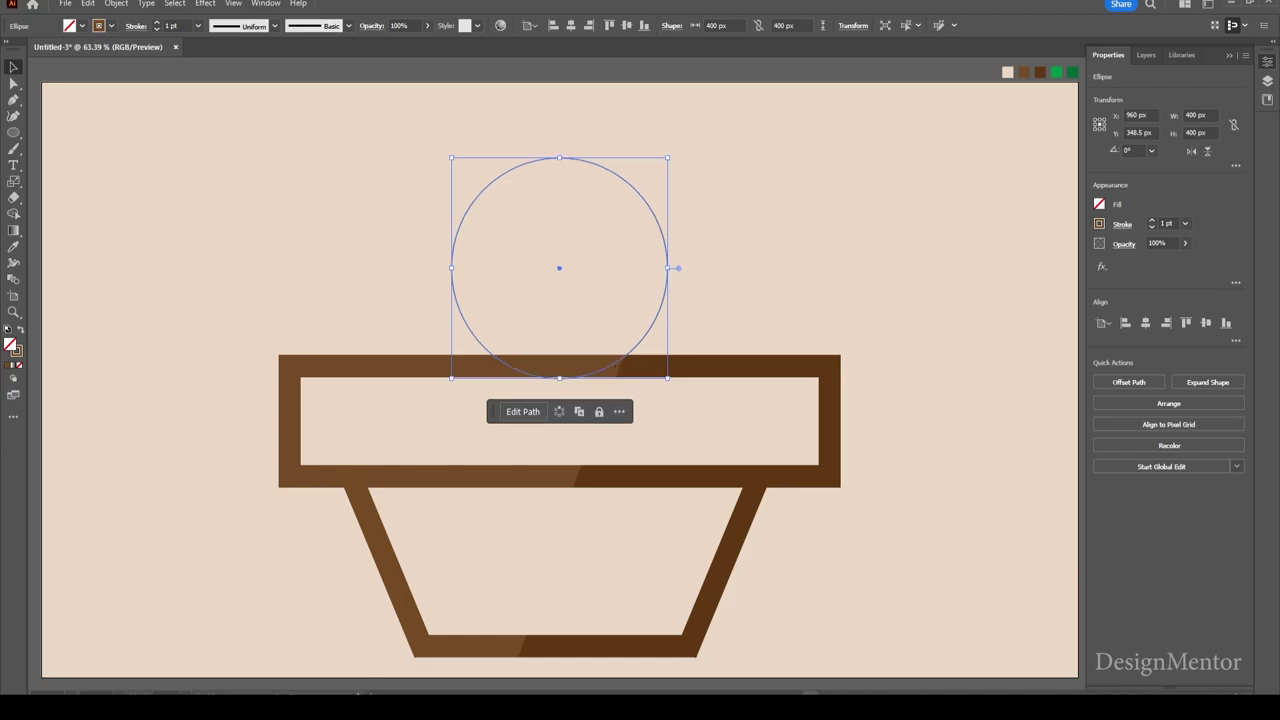
key(shift+Up)
key(shift+Up)
key(shift+Up)
key(shift+Up)
key(shift+Up)
key(shift+Up)
key(shift+Up)
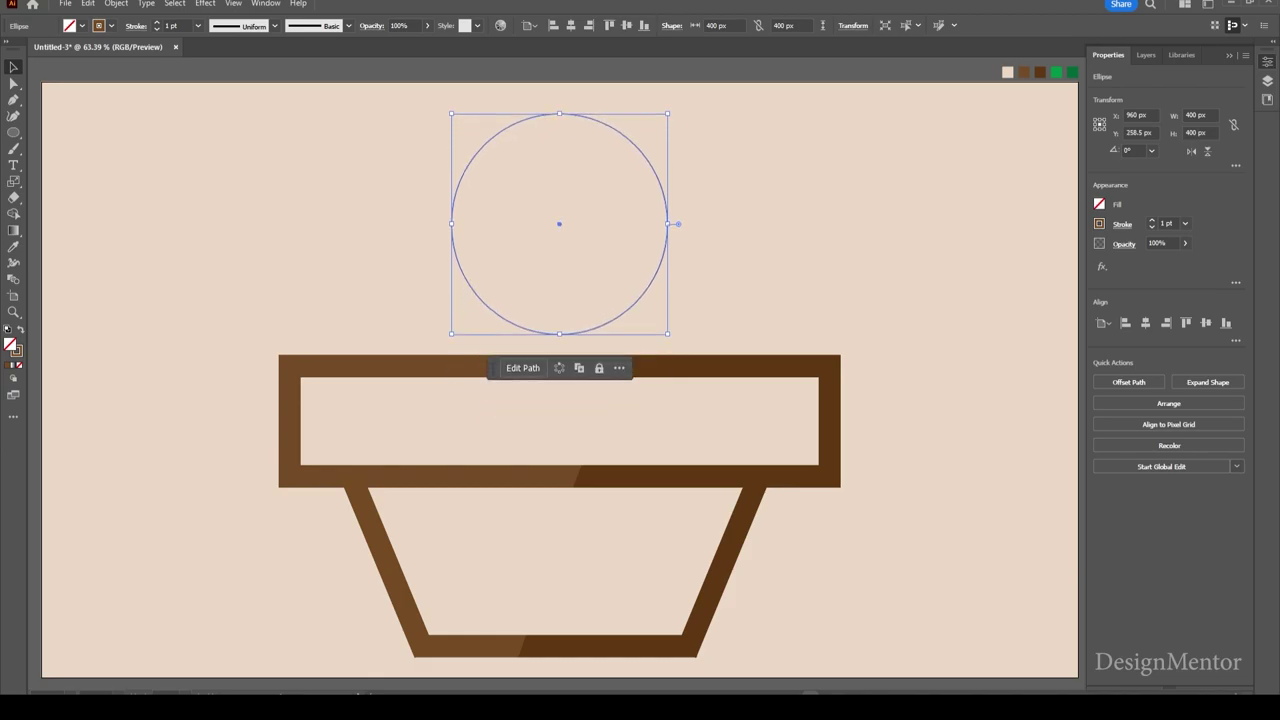
Step: Copy the circle, Paste in Front, and nudge the copy right so they overlap
click(88, 3)
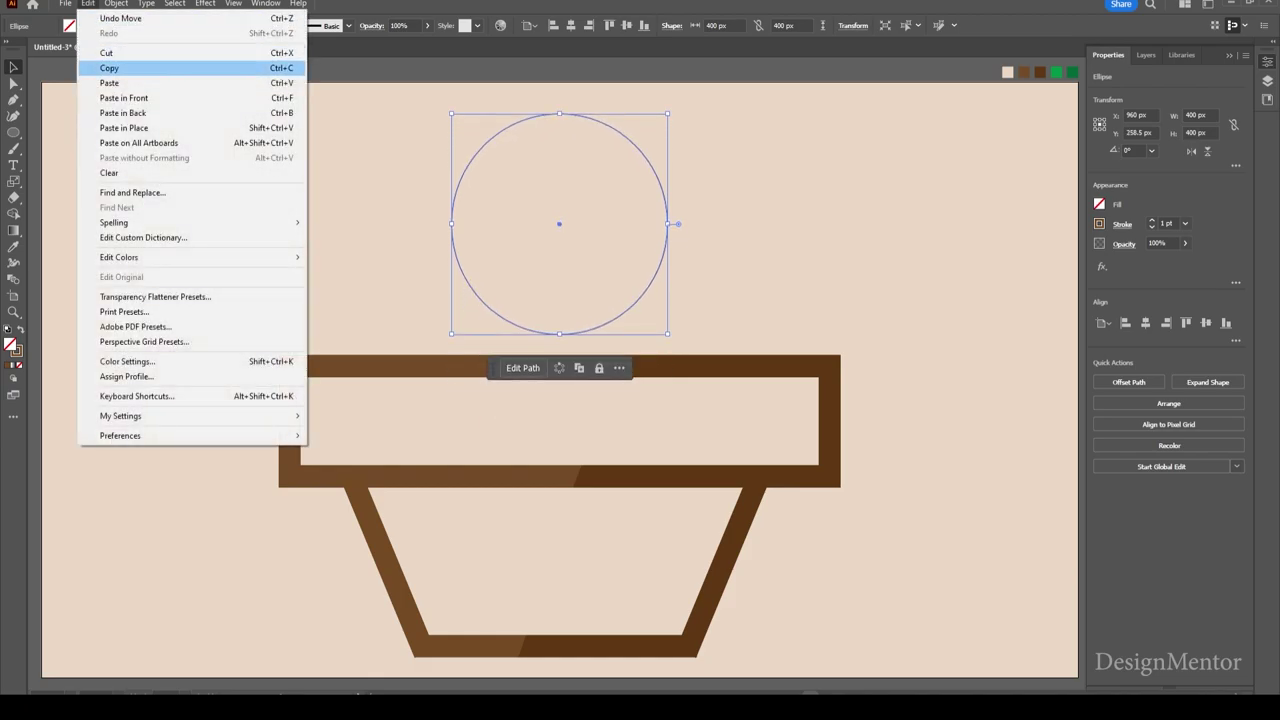
click(100, 68)
click(88, 3)
click(120, 98)
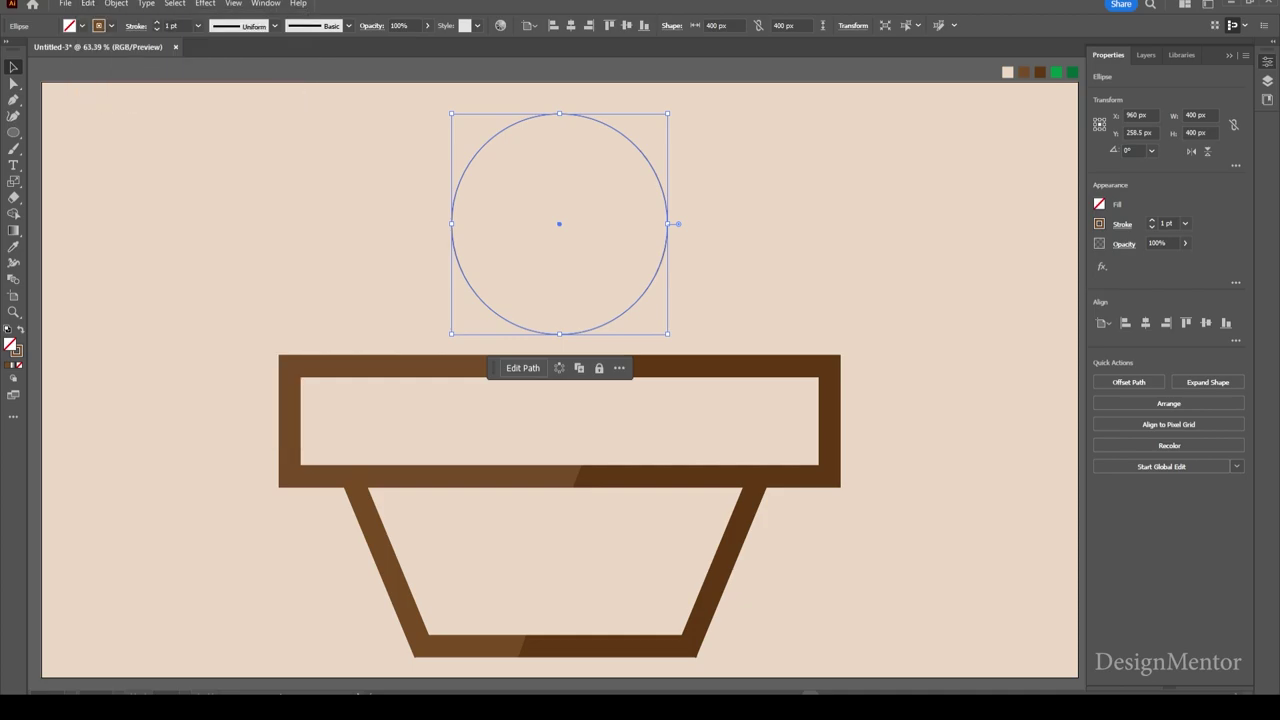
key(shift+Right)
key(shift+Right)
key(shift+Right)
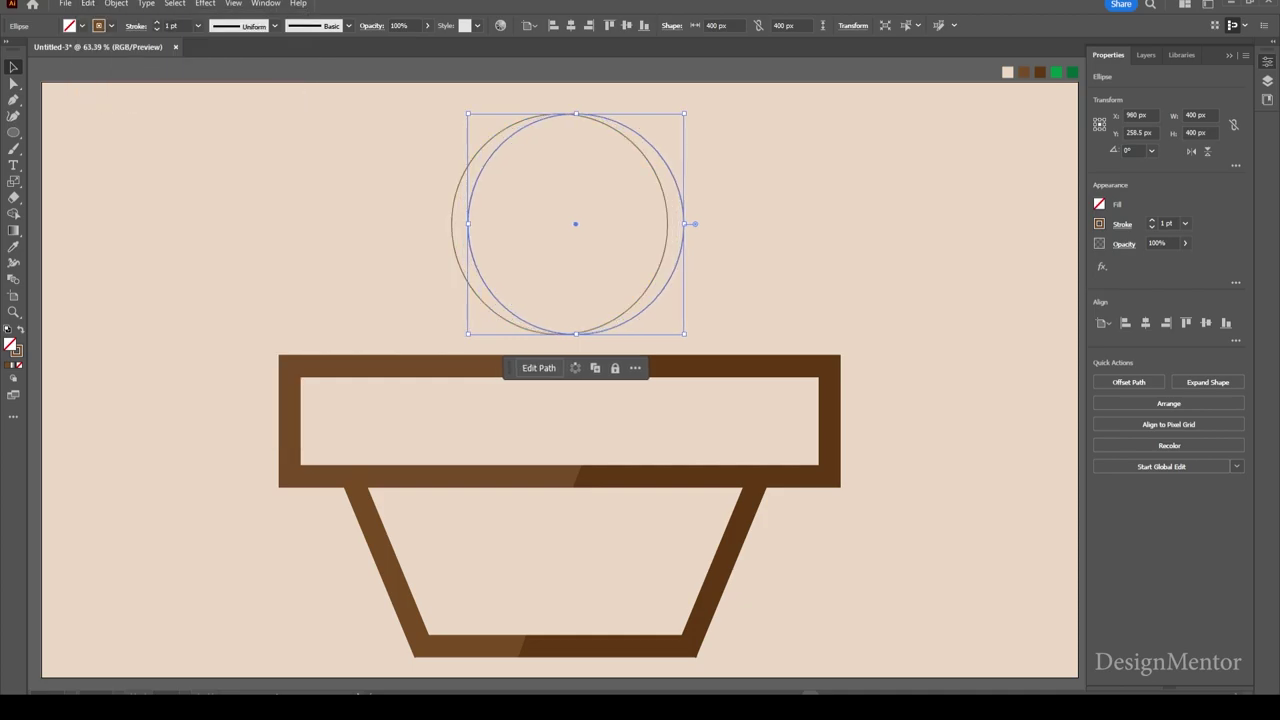
key(shift+Right)
key(shift+Right)
key(shift+Right)
key(shift+Right)
key(shift+Right)
key(shift+Right)
key(shift+Right)
key(shift+Right)
key(shift+Right)
key(shift+Right)
key(shift+Right)
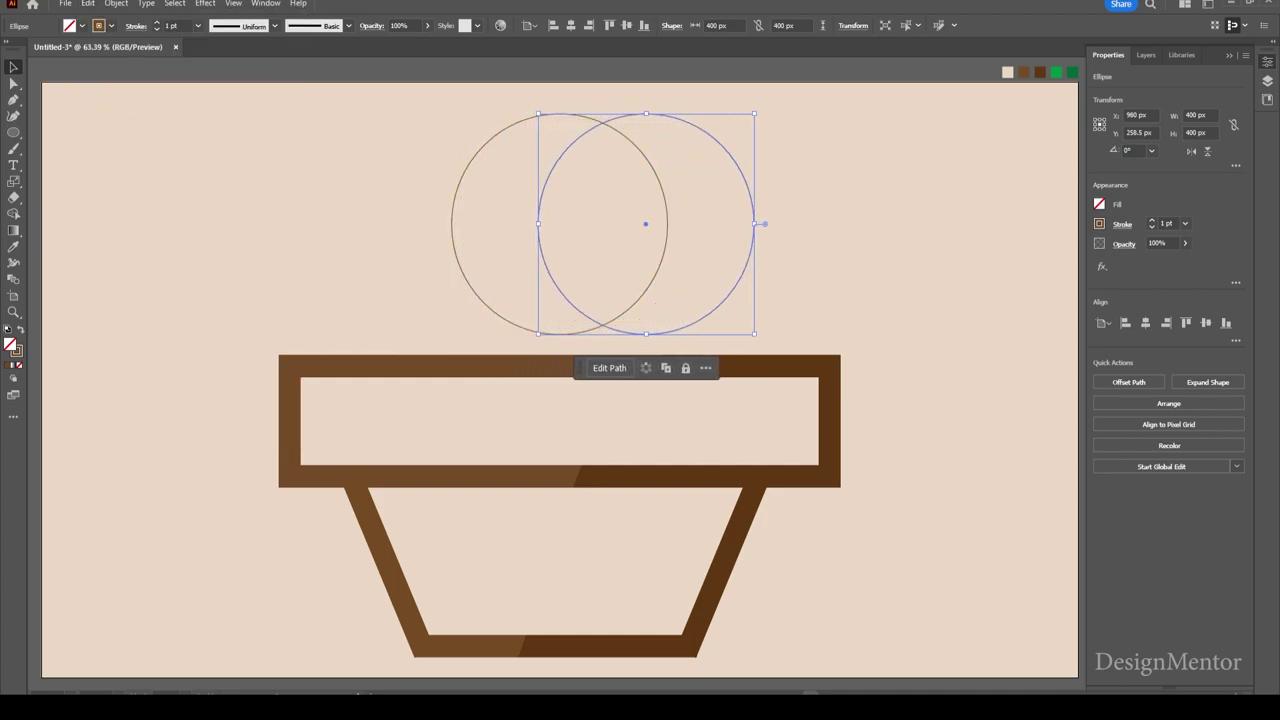
key(shift+Right)
key(shift+Right)
key(shift+Right)
key(shift+Right)
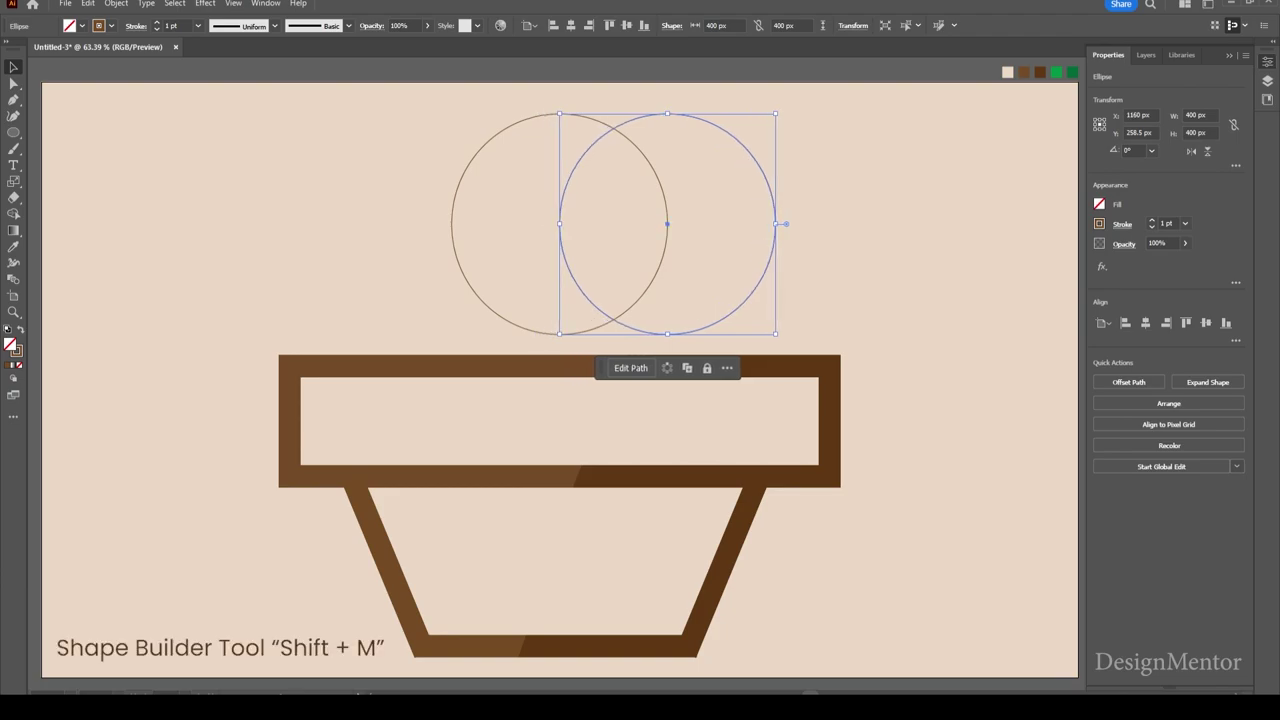
Step: Remove both outer crescents with Shape Builder, leaving only the lens-shaped overlap
drag(407, 120, 575, 212)
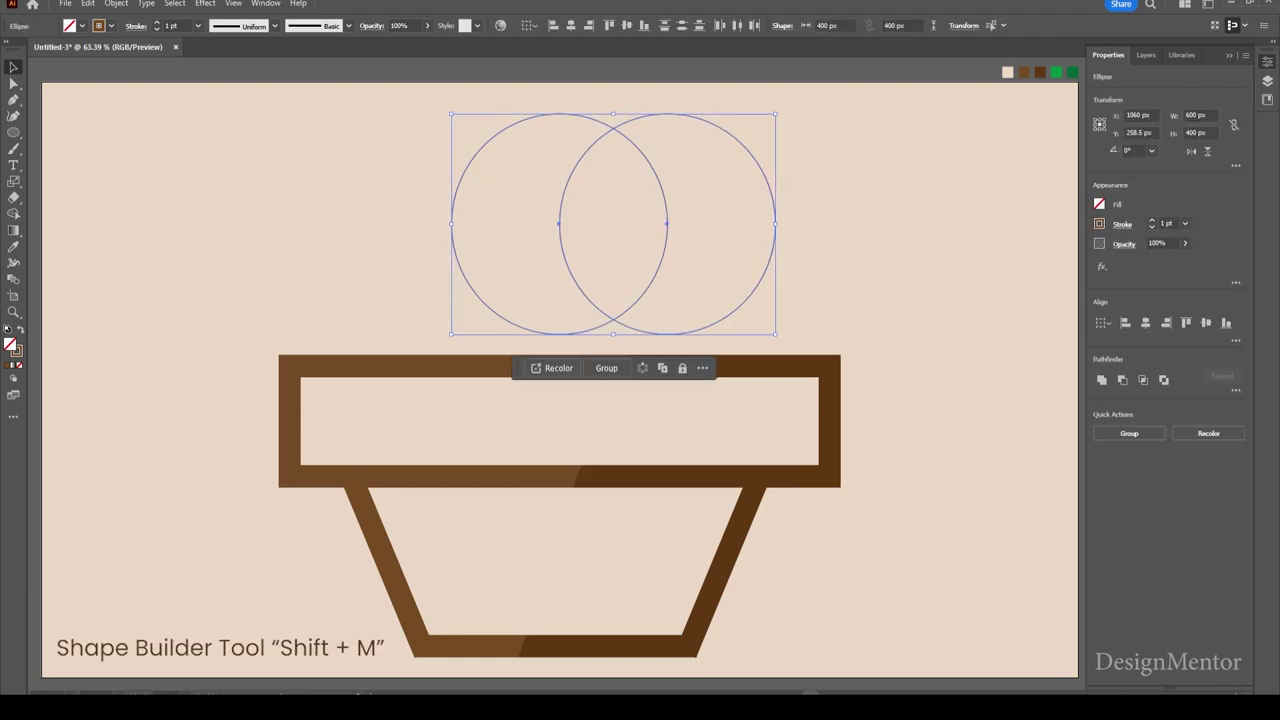
key(shift+m)
key(shift+m)
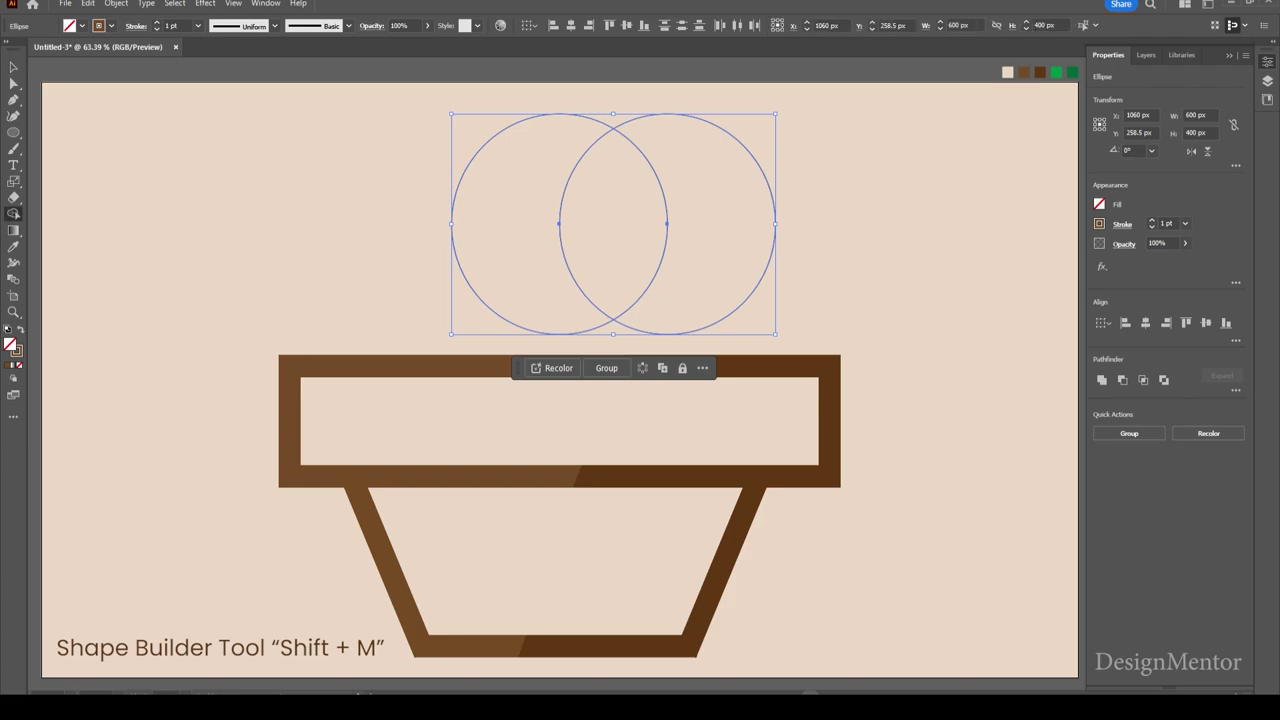
alt+click(500, 175)
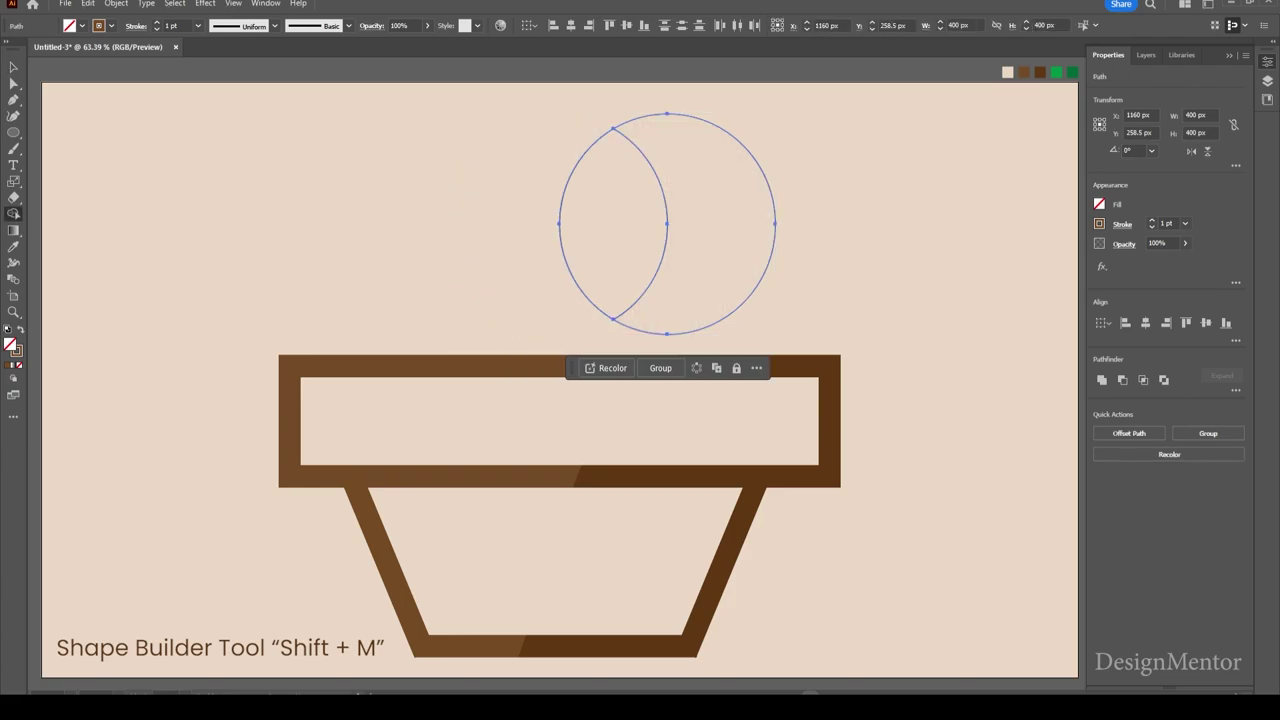
alt+click(725, 175)
key(v)
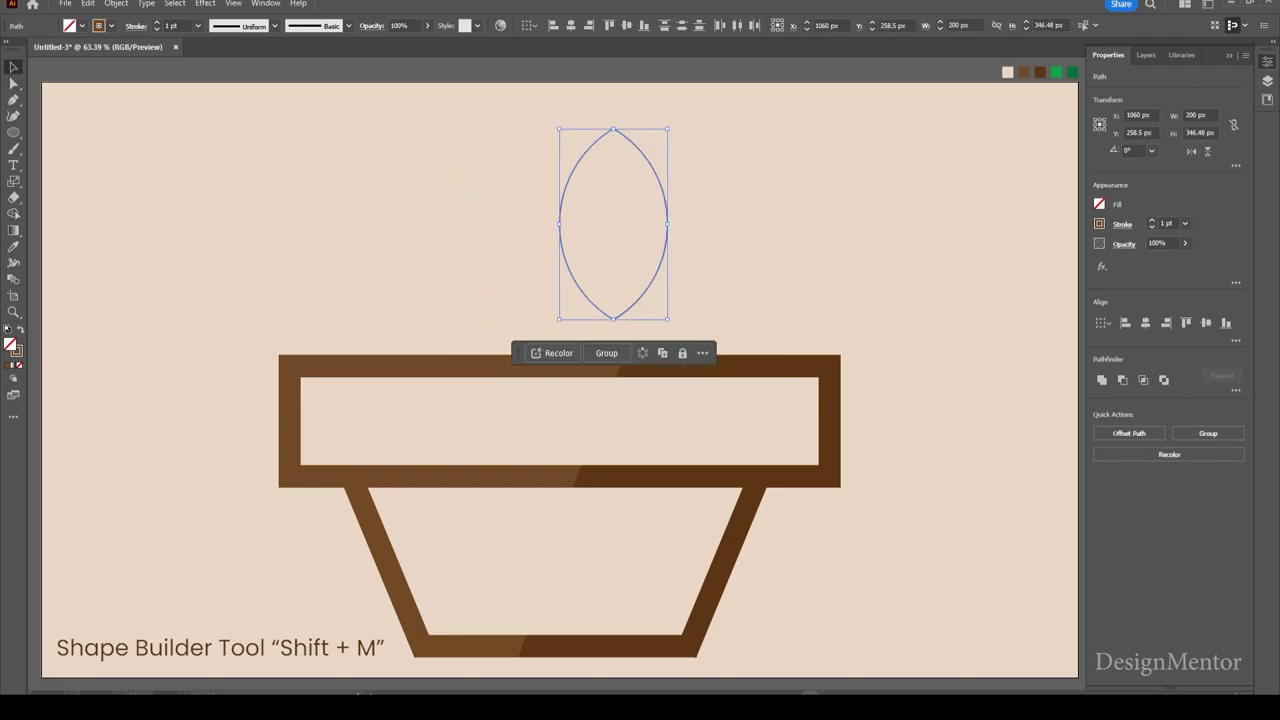
Step: Draw a vertical line through the lens from its tip to its base
drag(504, 108, 720, 251)
drag(13, 132, 60, 196)
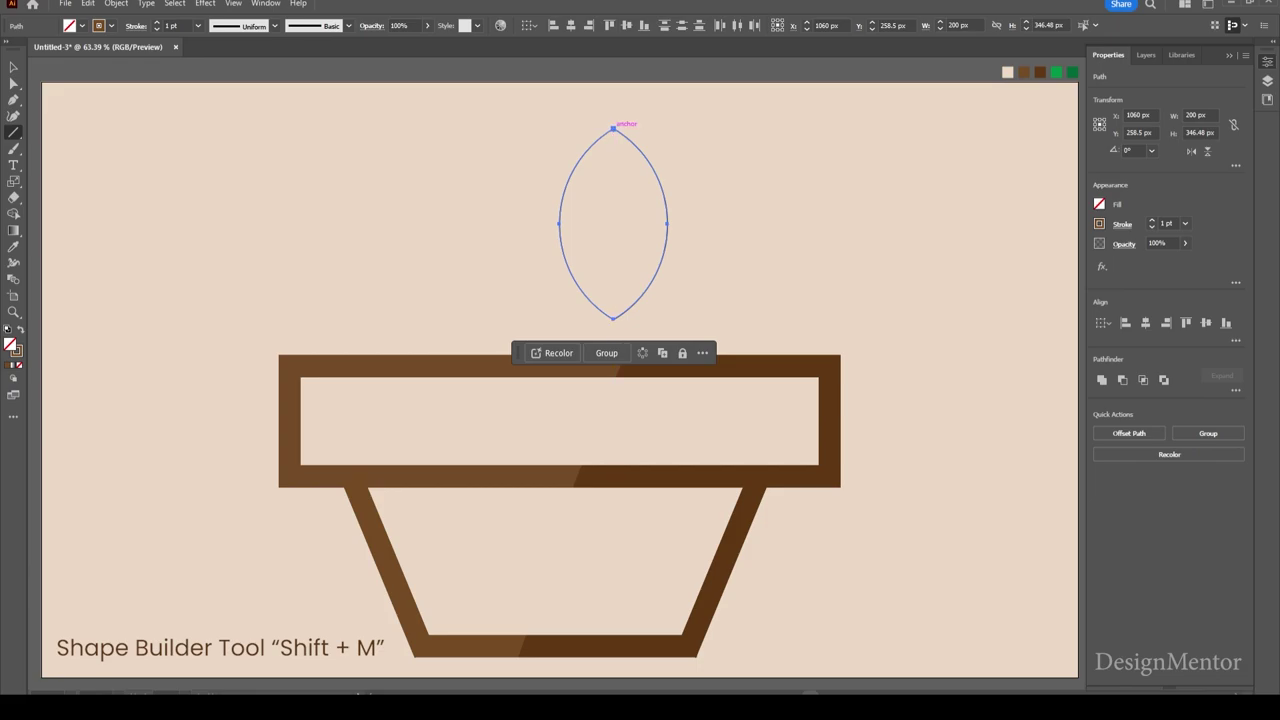
drag(613, 128, 614, 318)
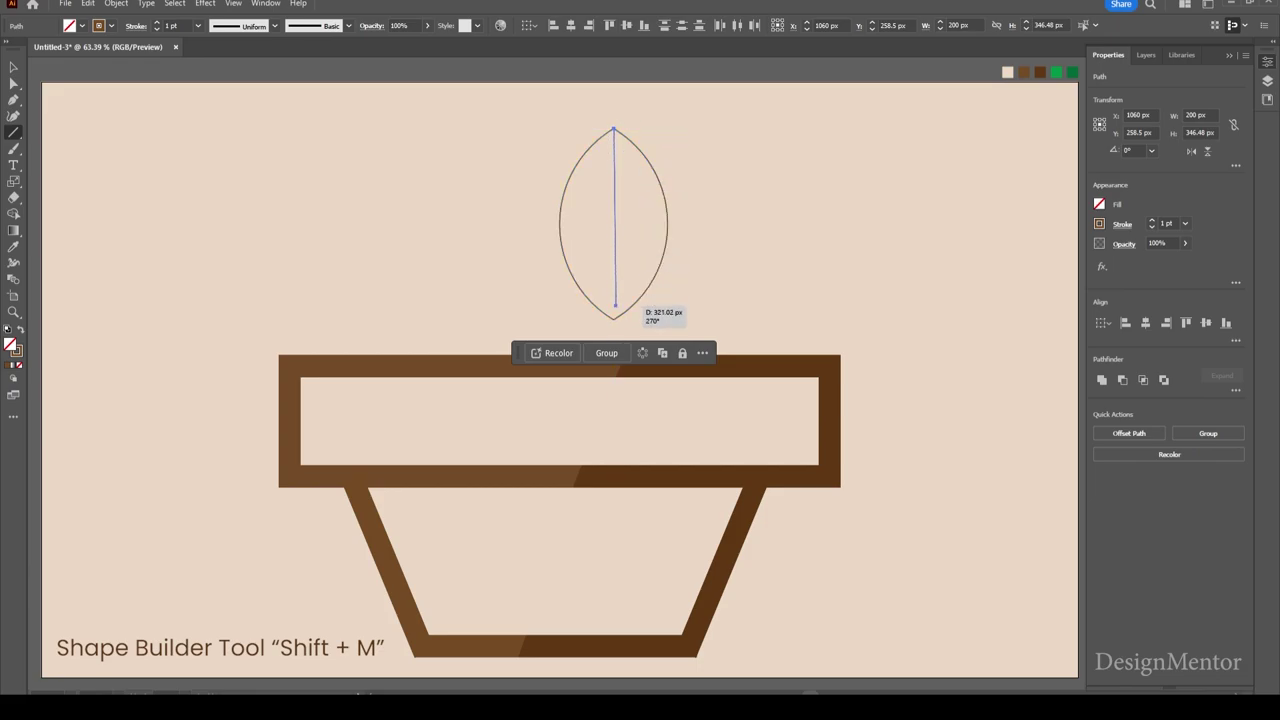
key(v)
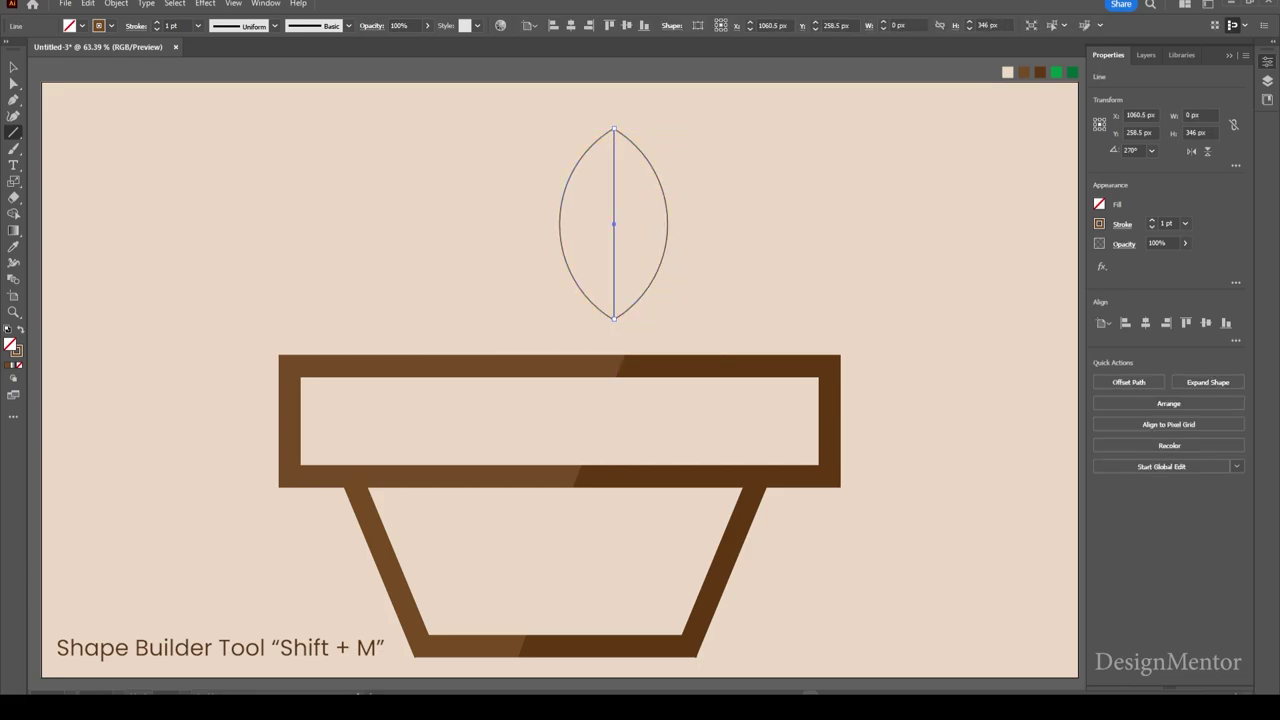
Step: Split the lens along the line into left and right halves with Shape Builder
drag(648, 122, 530, 186)
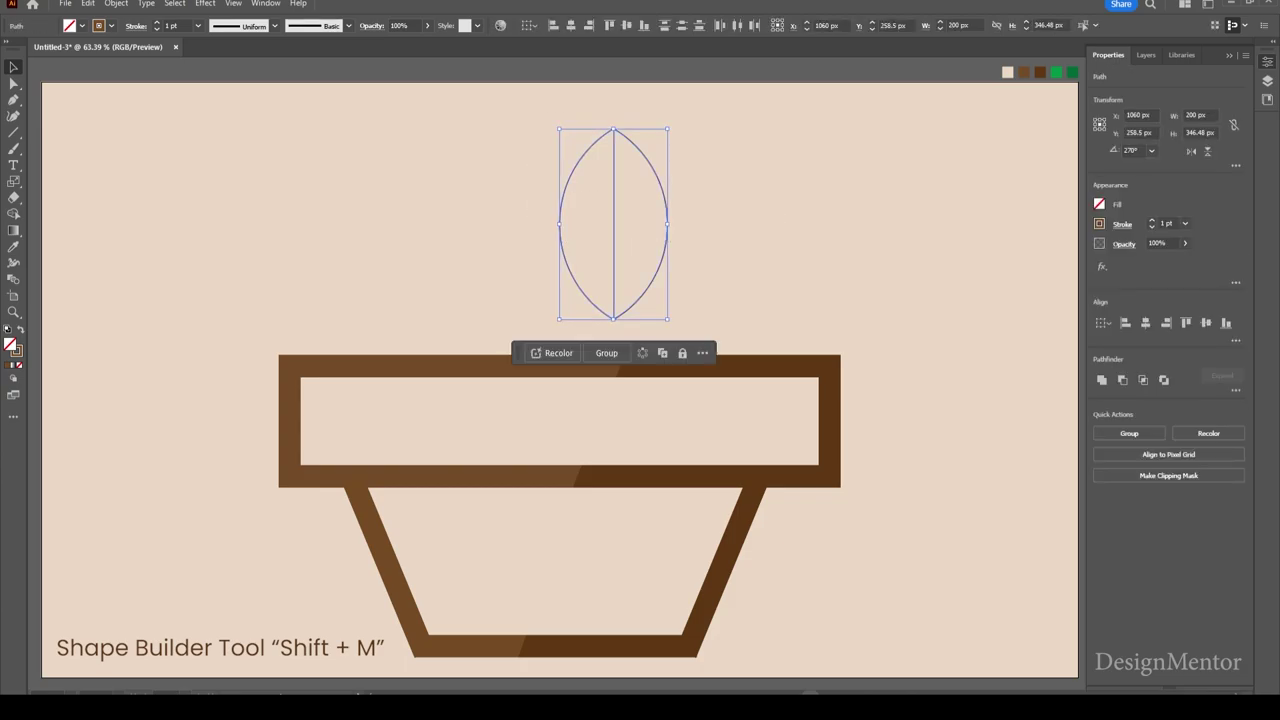
key(shift+m)
click(588, 222)
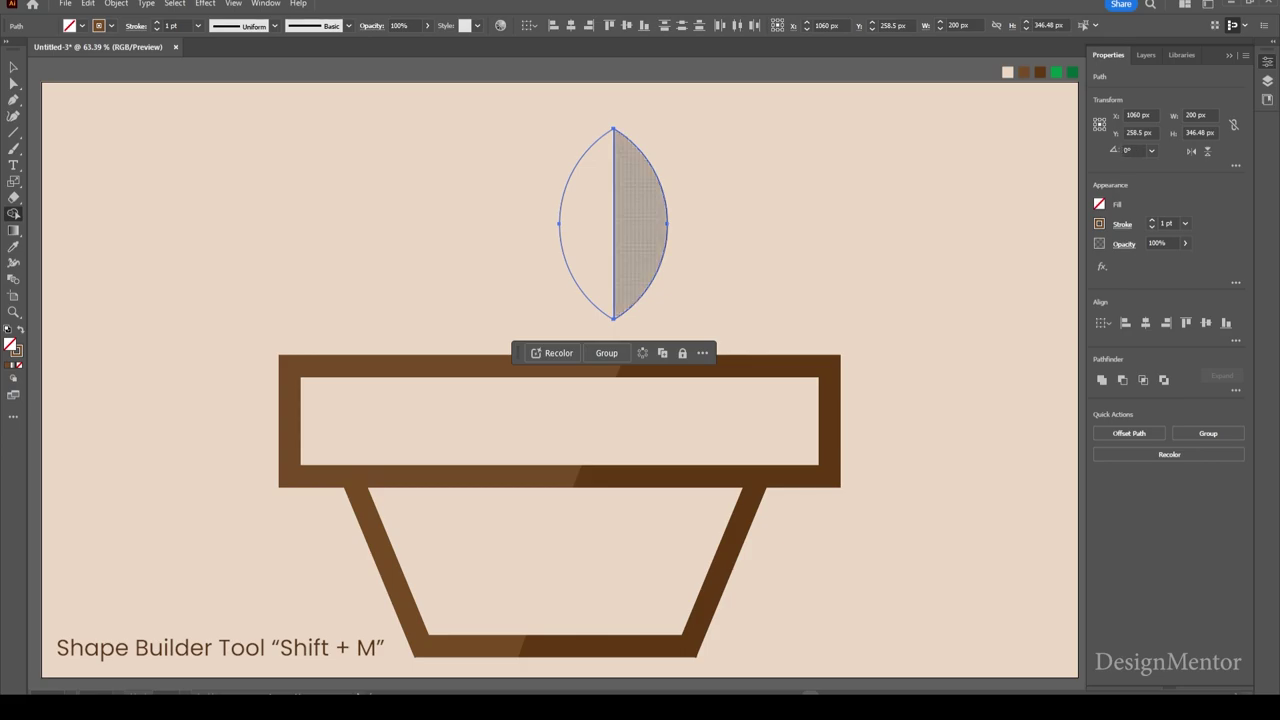
click(640, 222)
key(v)
click(543, 171)
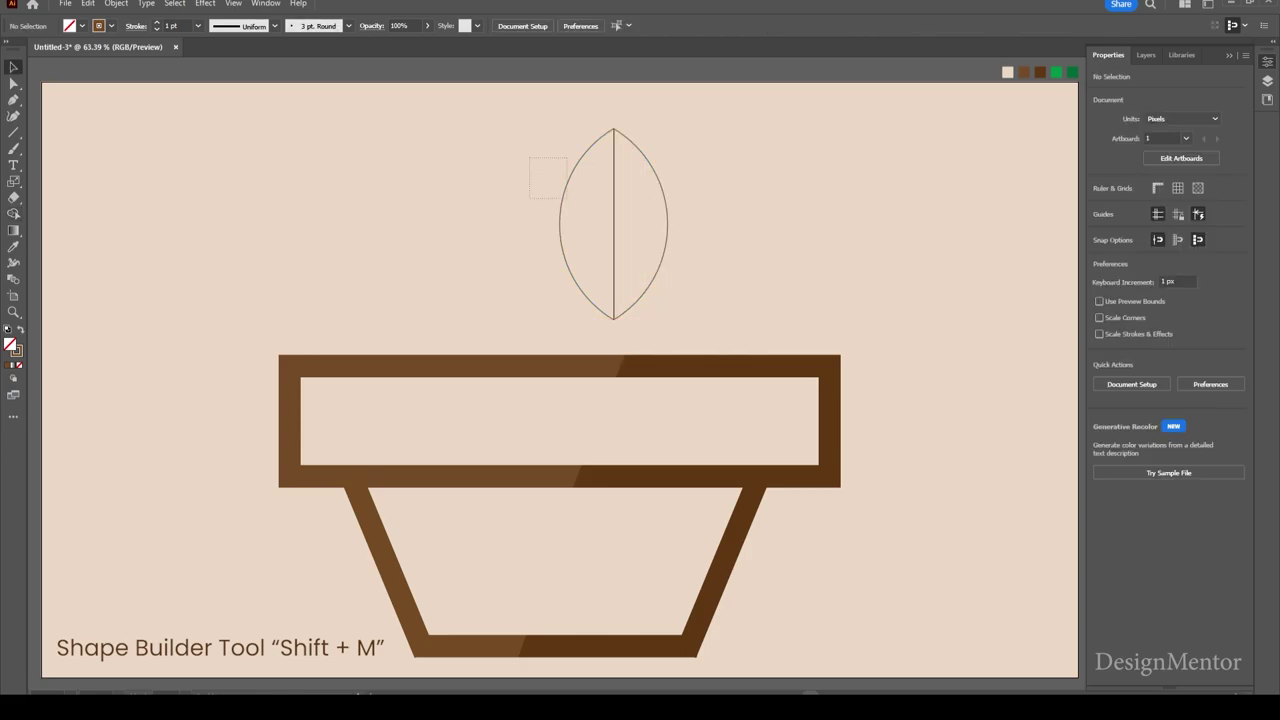
click(587, 210)
Step: Fill the leaf's left half with light green and its right half with dark green
key(i)
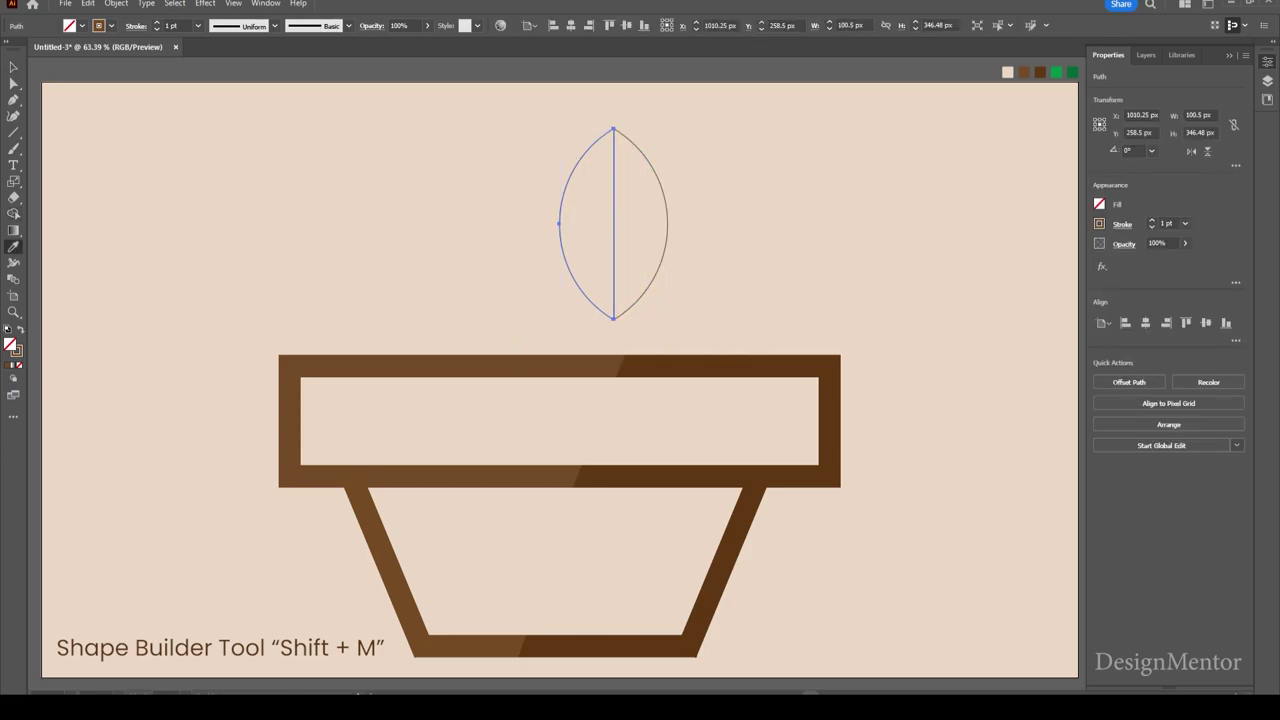
click(1056, 72)
key(v)
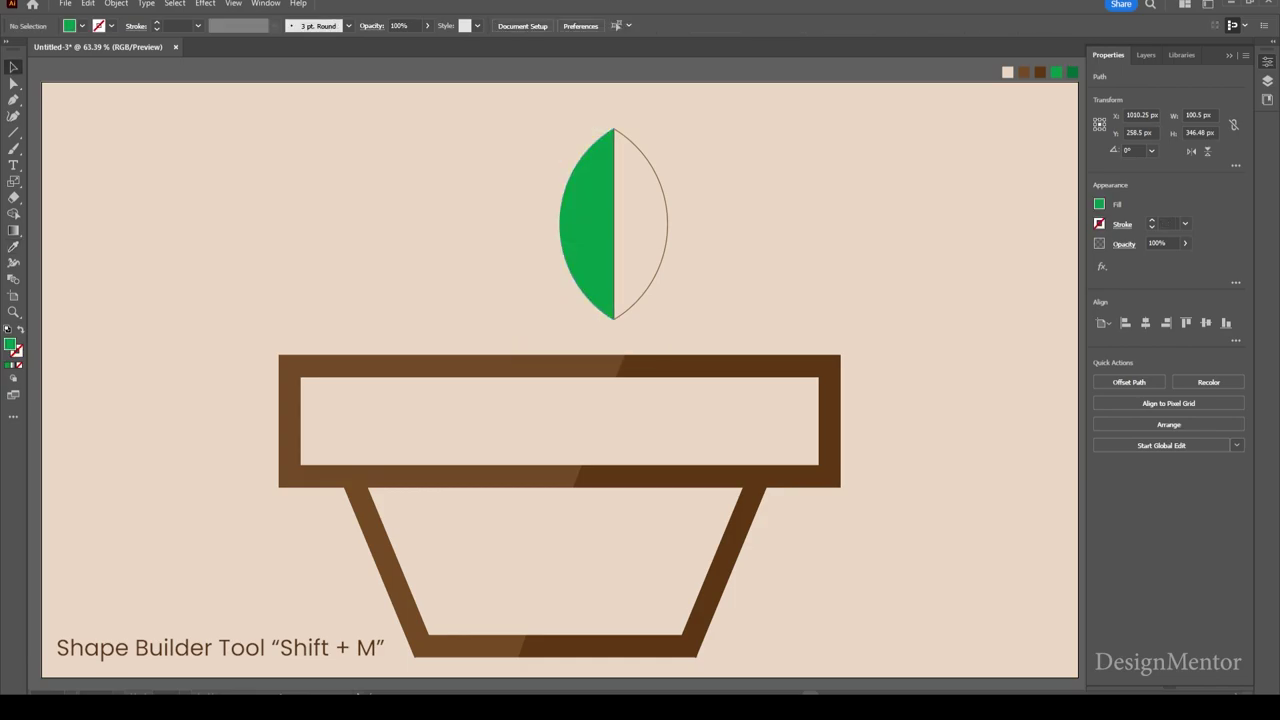
drag(650, 152, 697, 240)
key(i)
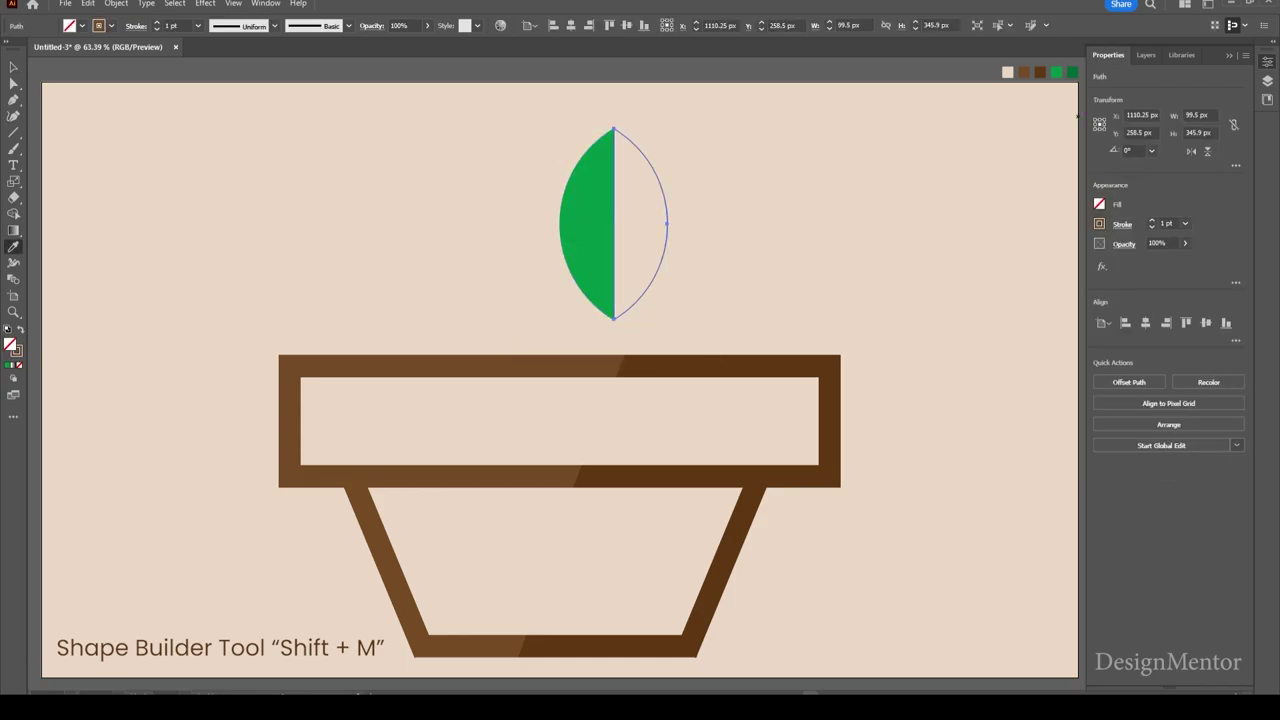
click(1072, 72)
key(v)
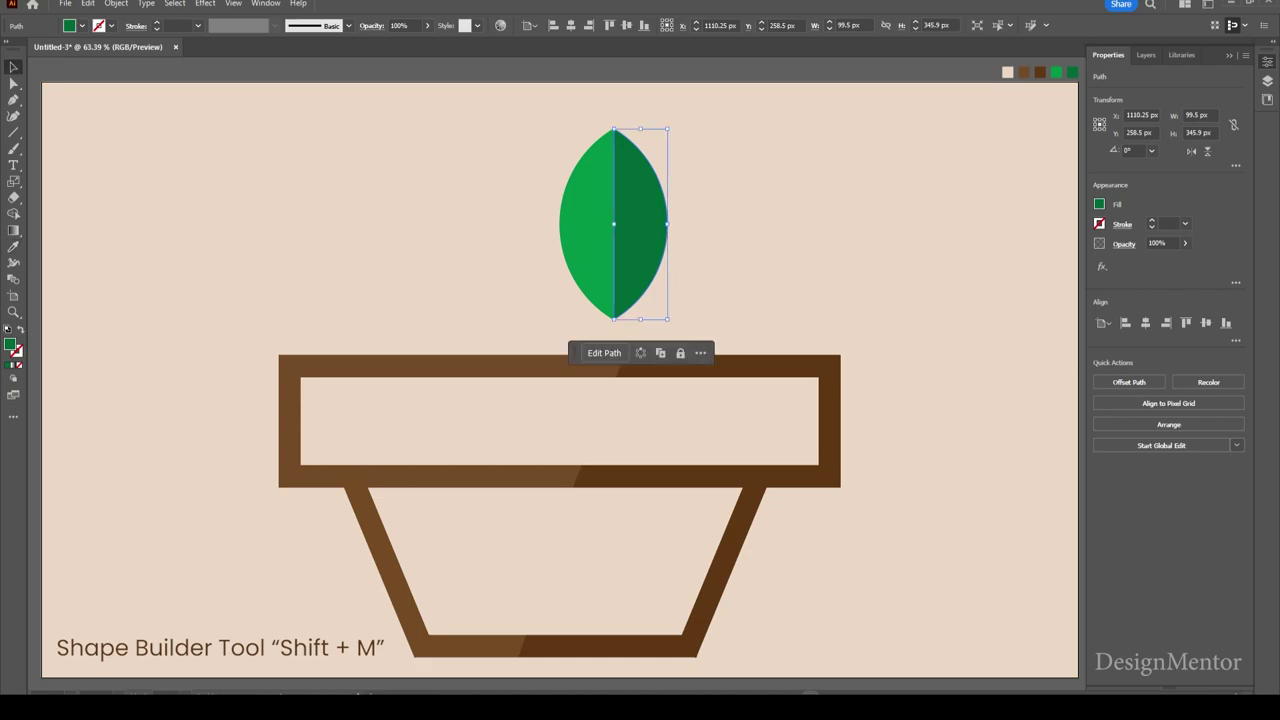
Step: Group the two leaf halves and centre the leaf horizontally at X 960 px
key(ctrl+shift+a)
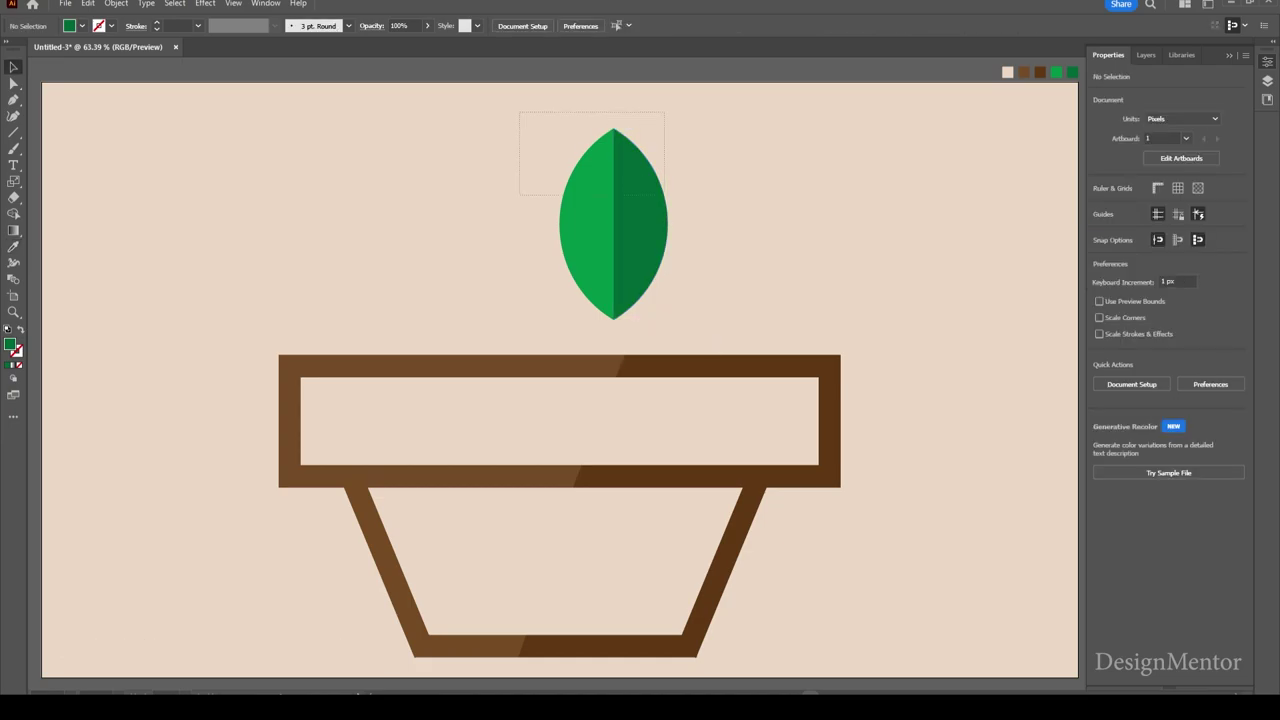
drag(663, 195, 671, 166)
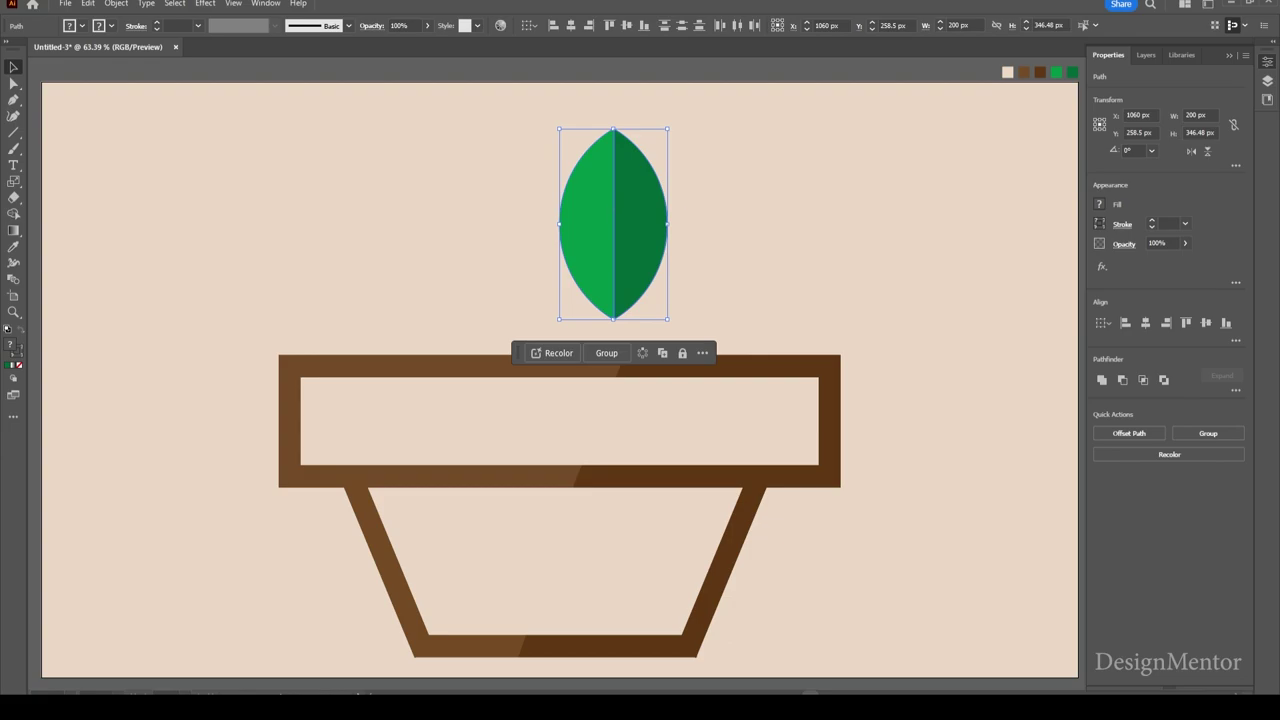
right_click(636, 198)
click(660, 367)
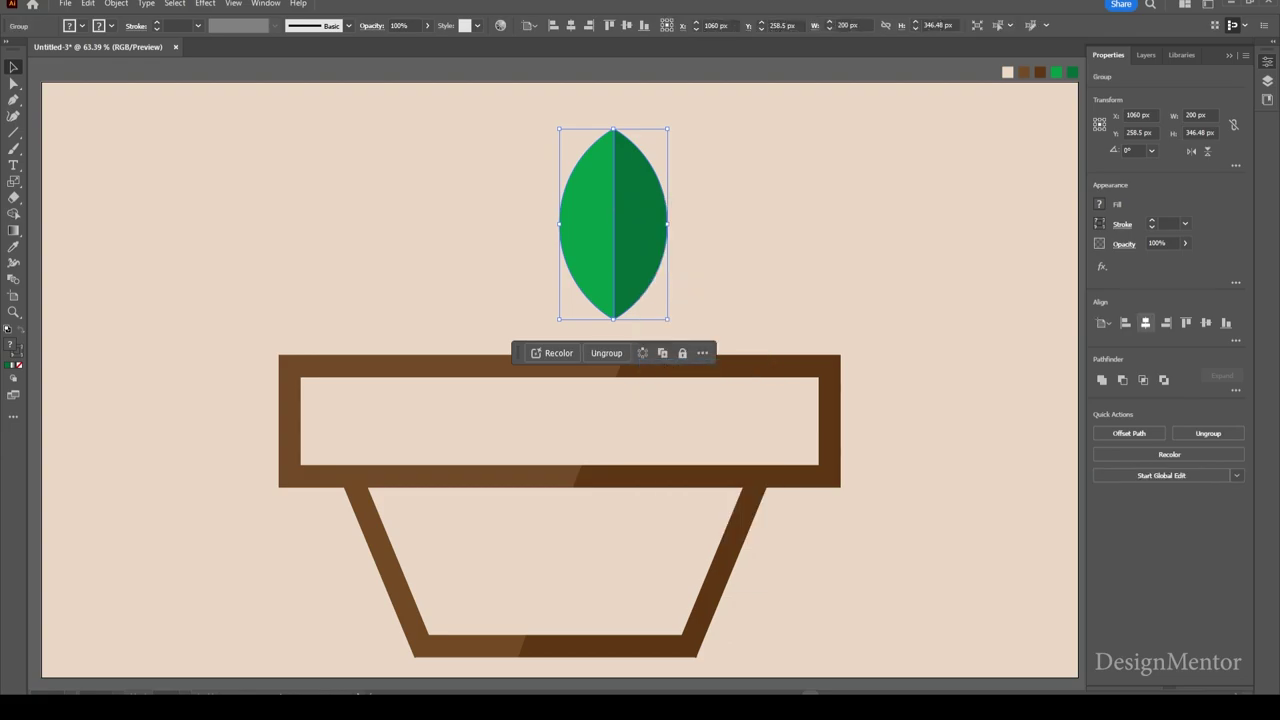
click(1145, 322)
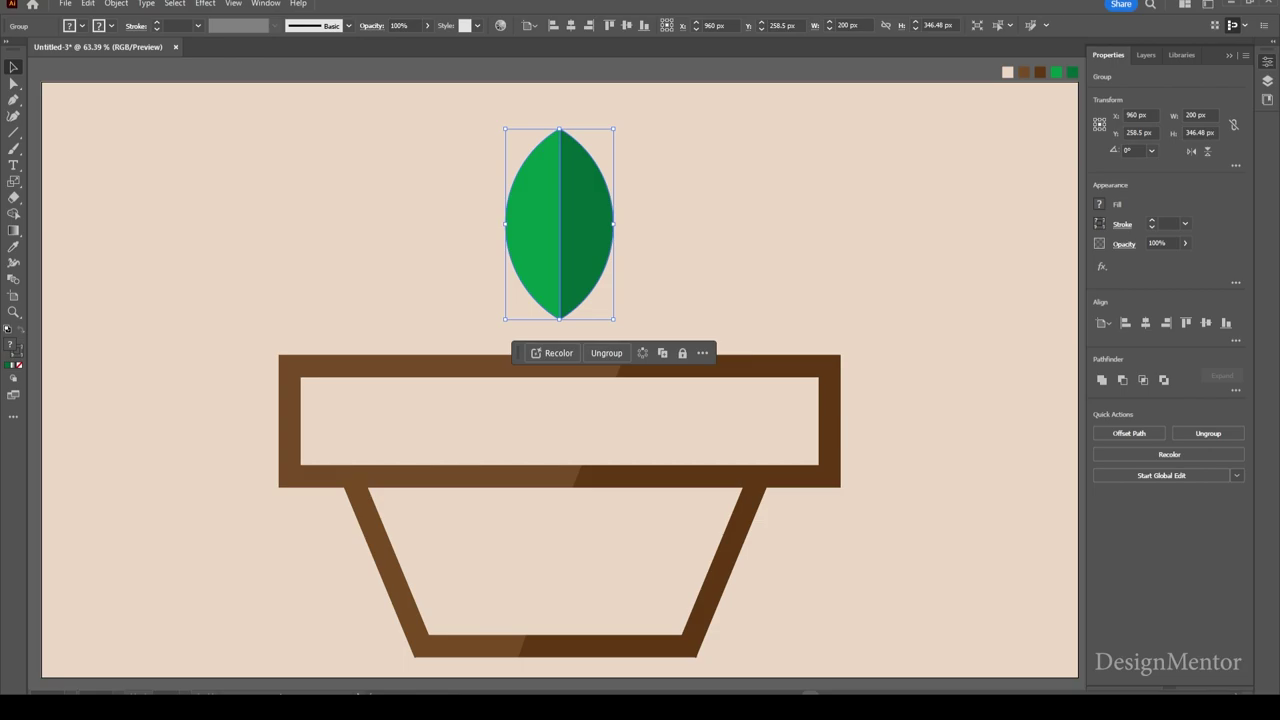
Step: Tilt the leaf 45°, re-centre it horizontally, and paste a copy in front
drag(510, 135, 470, 193)
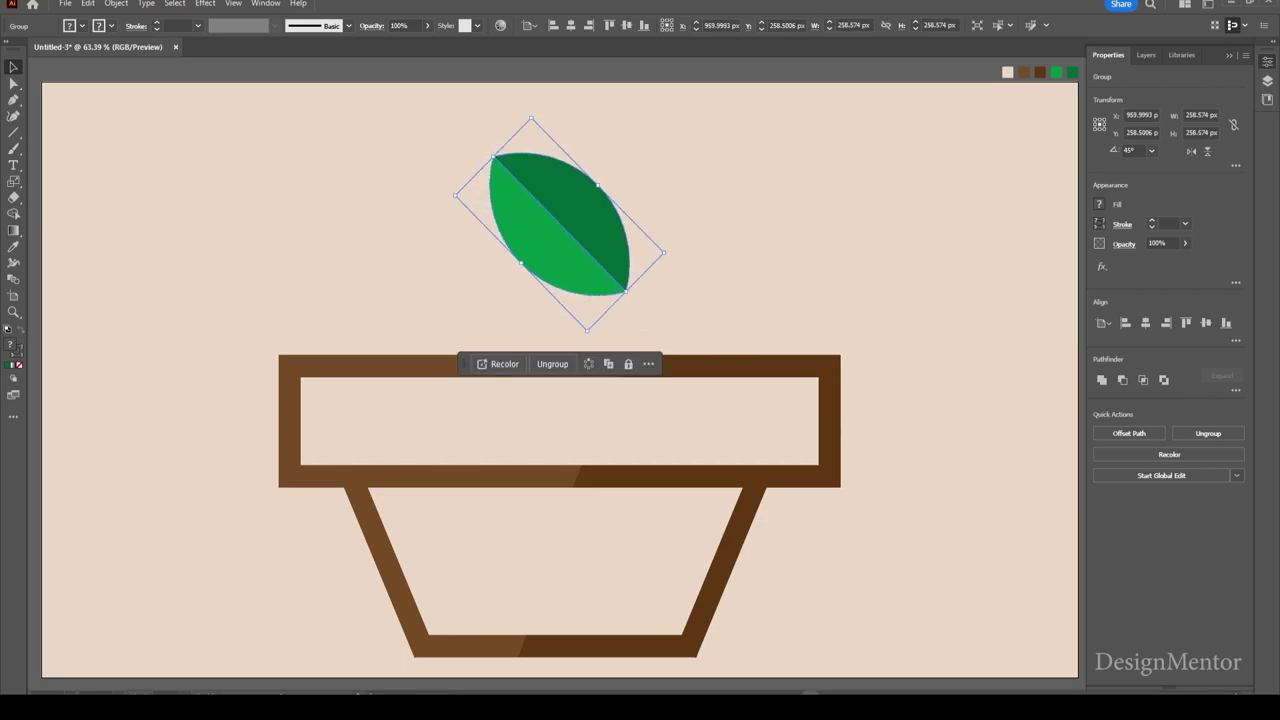
click(1145, 323)
click(88, 3)
click(109, 68)
click(88, 3)
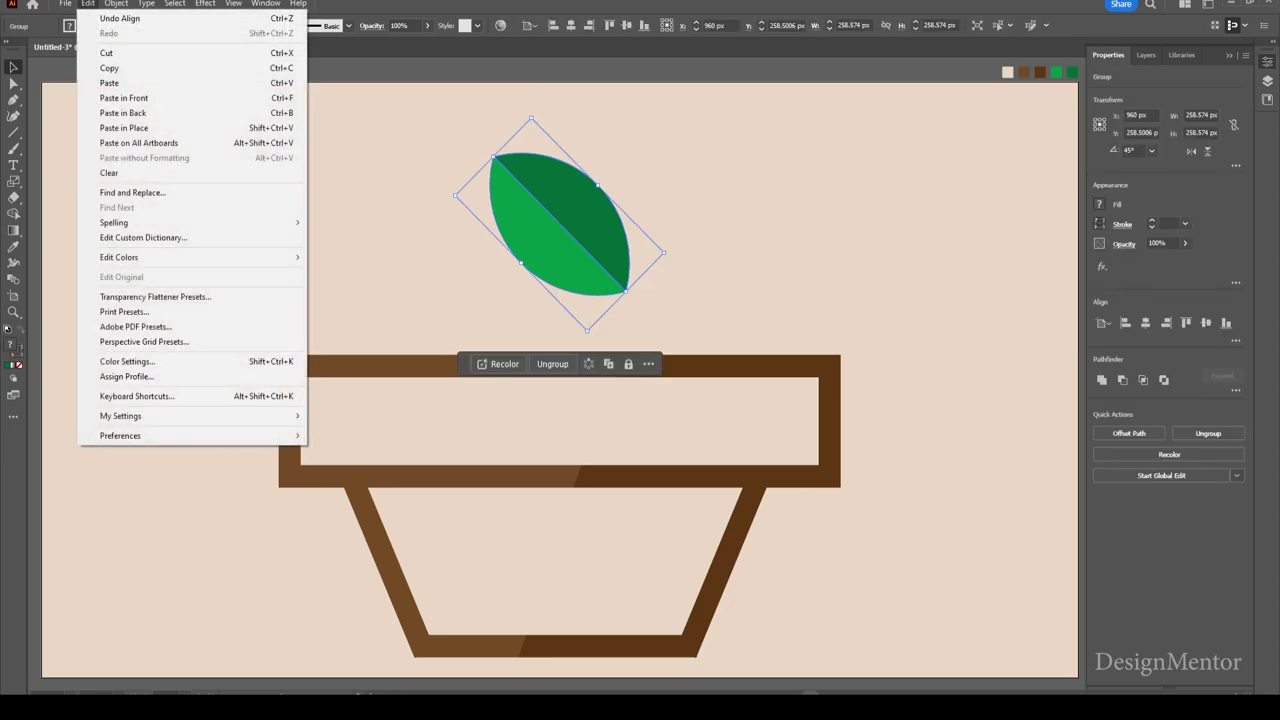
click(124, 98)
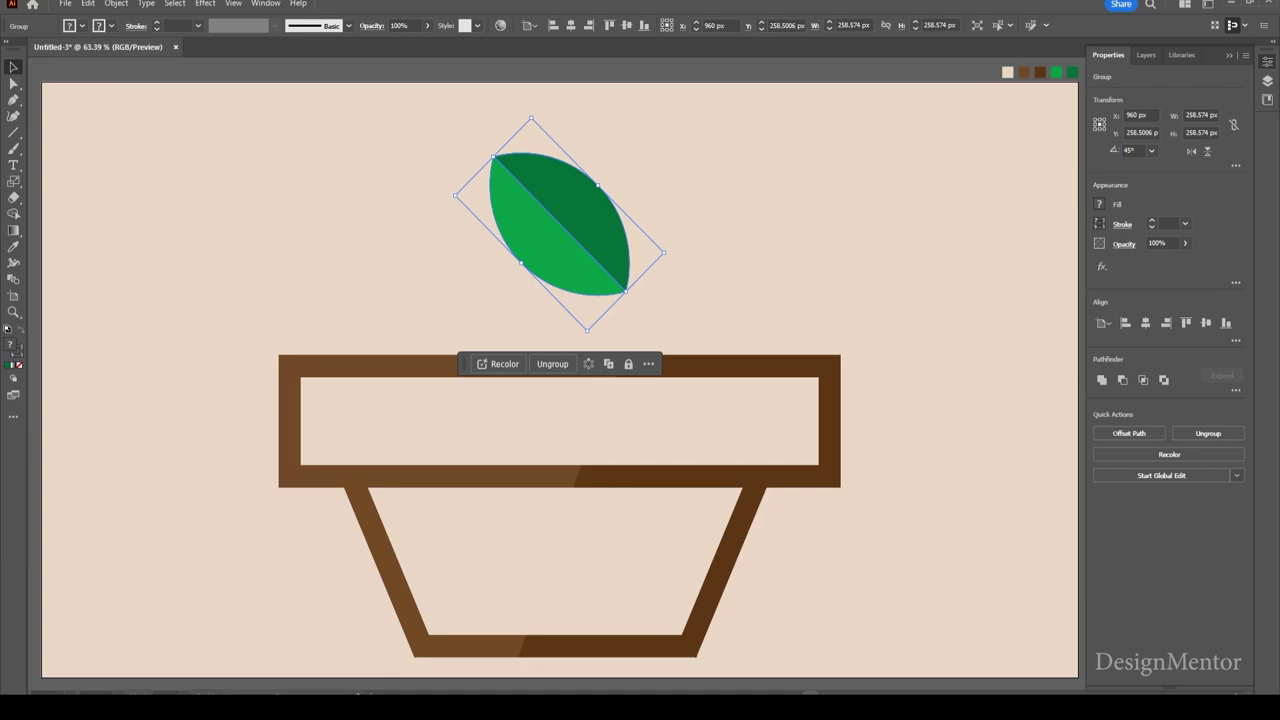
Step: Nudge the leaf copy right, clear of the original, to X 1010 px
key(shift+Right)
key(shift+Right)
key(shift+Right)
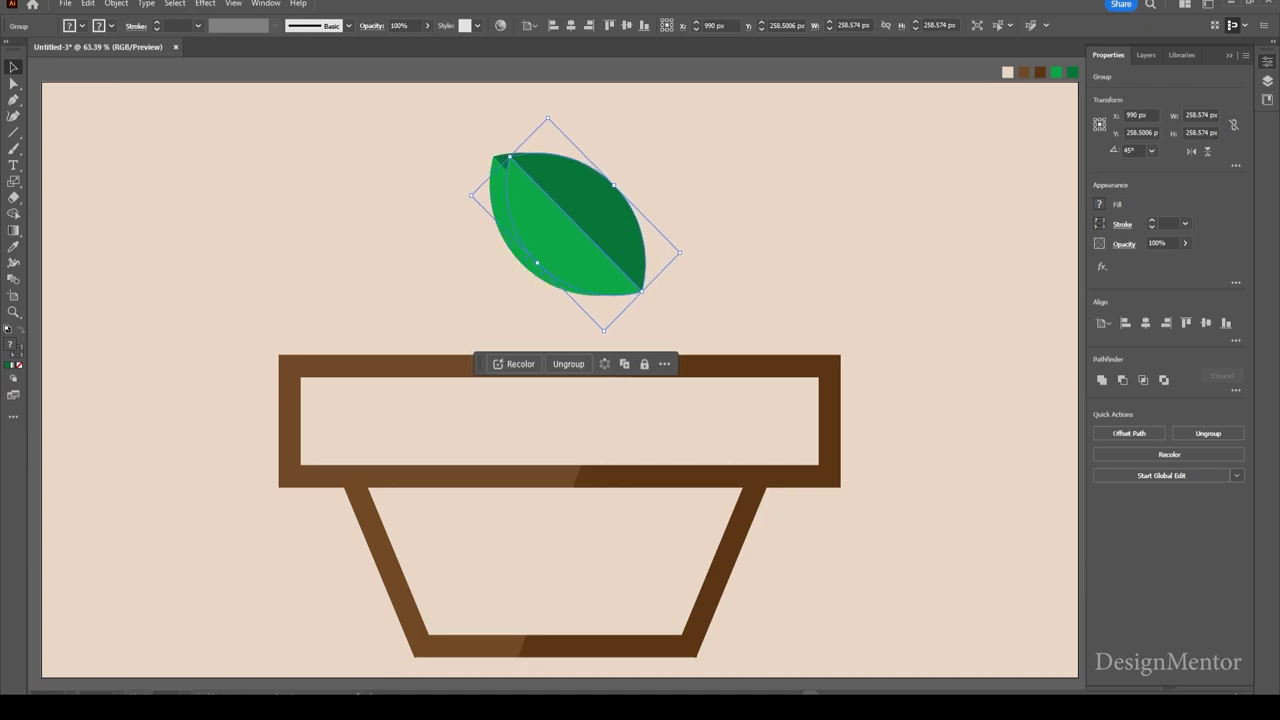
key(shift+Right)
key(shift+Right)
key(shift+Right)
key(shift+Right)
key(shift+Right)
key(shift+Right)
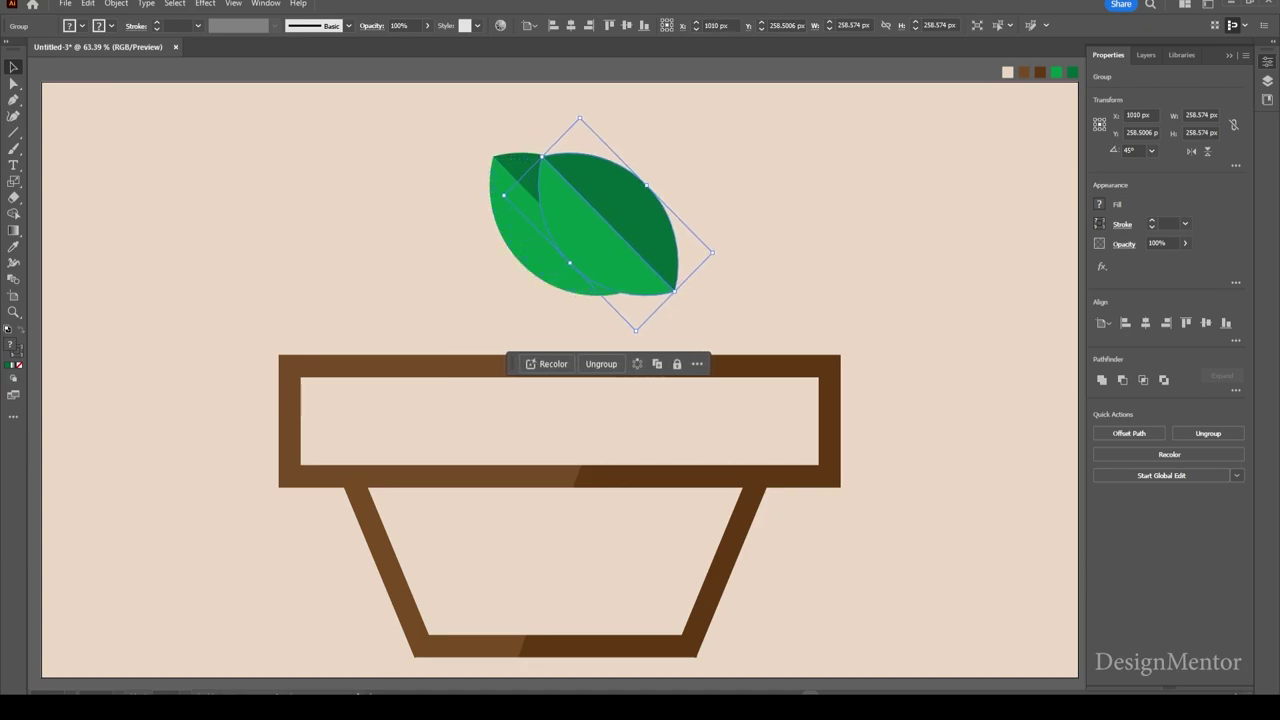
key(shift+Right)
key(shift+Right)
key(shift+Right)
key(shift+Right)
key(shift+Right)
key(shift+Right)
key(shift+Right)
key(shift+Right)
key(shift+Right)
key(shift+Right)
key(shift+Right)
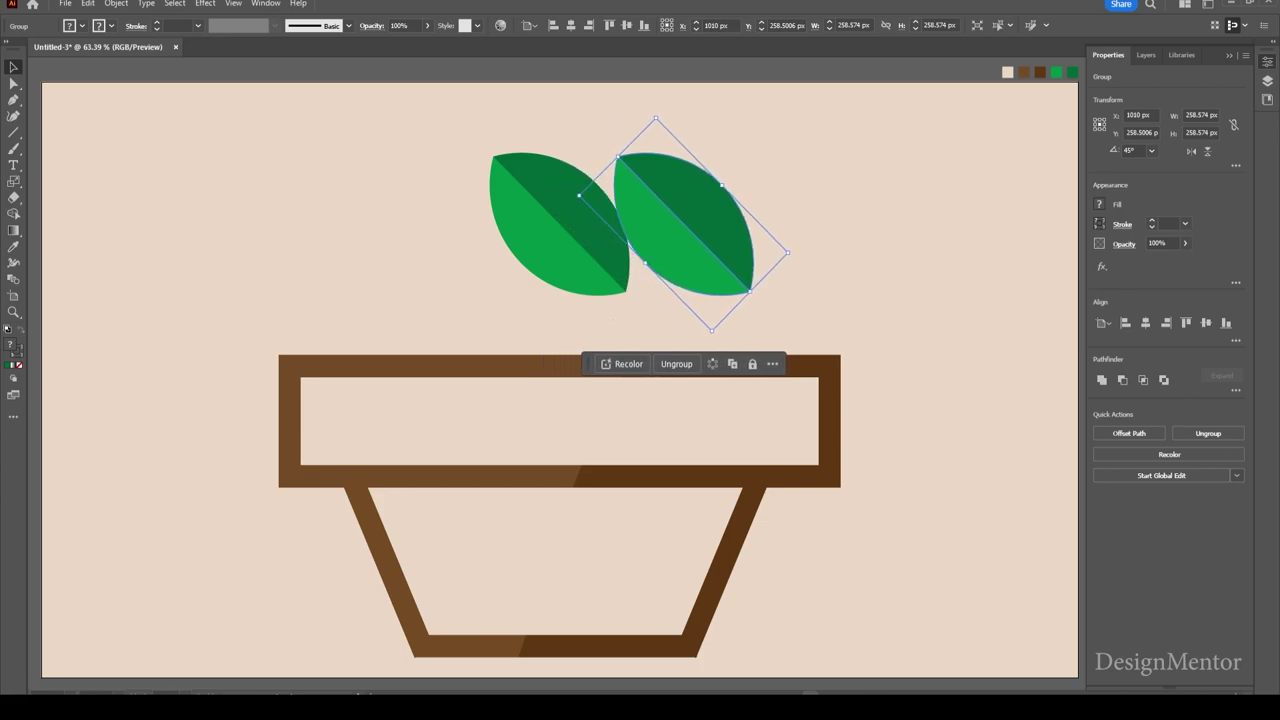
key(shift+Right)
key(shift+Right)
key(shift+Right)
key(shift+Right)
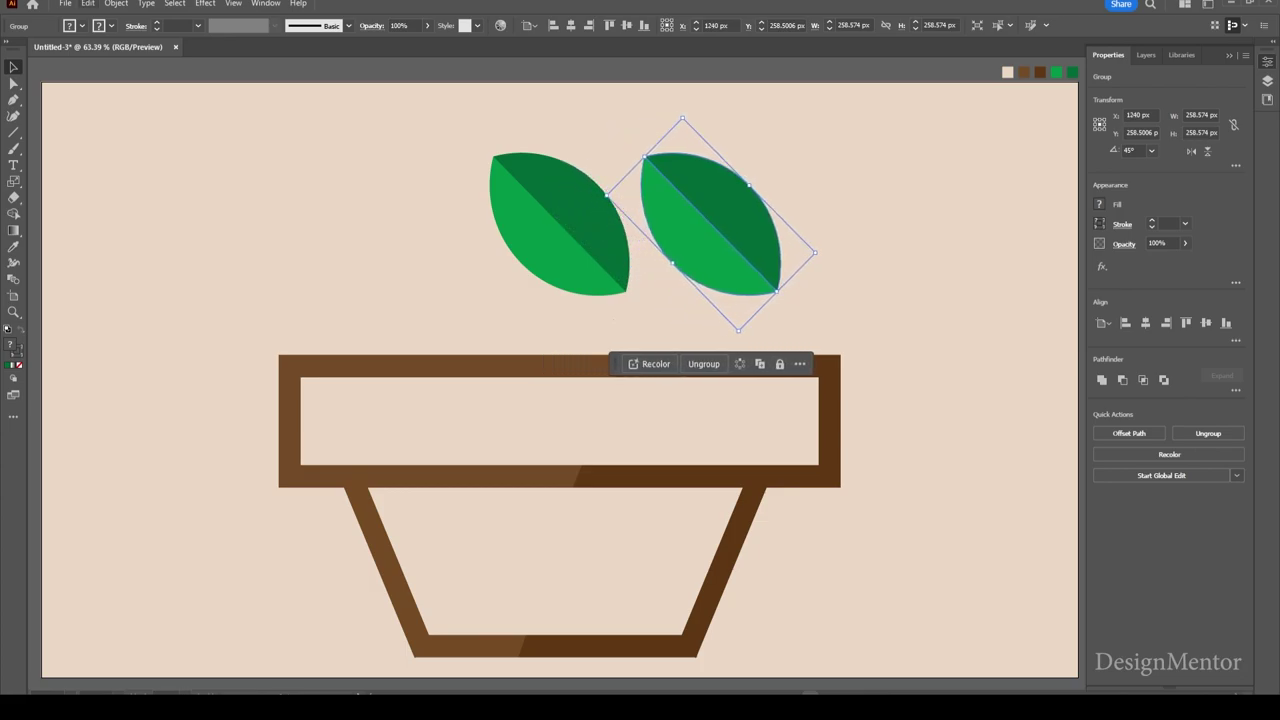
Step: Reflect the copied leaf across the vertical axis so it tilts to 135°
click(116, 3)
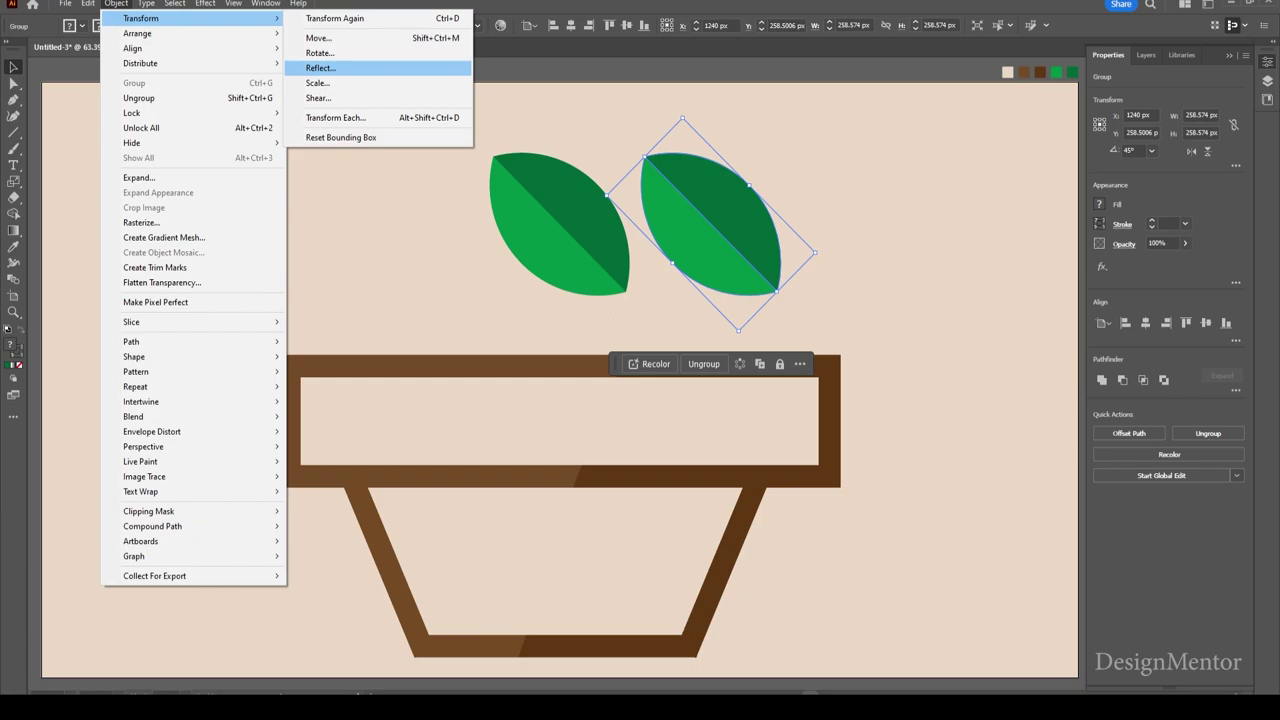
click(320, 67)
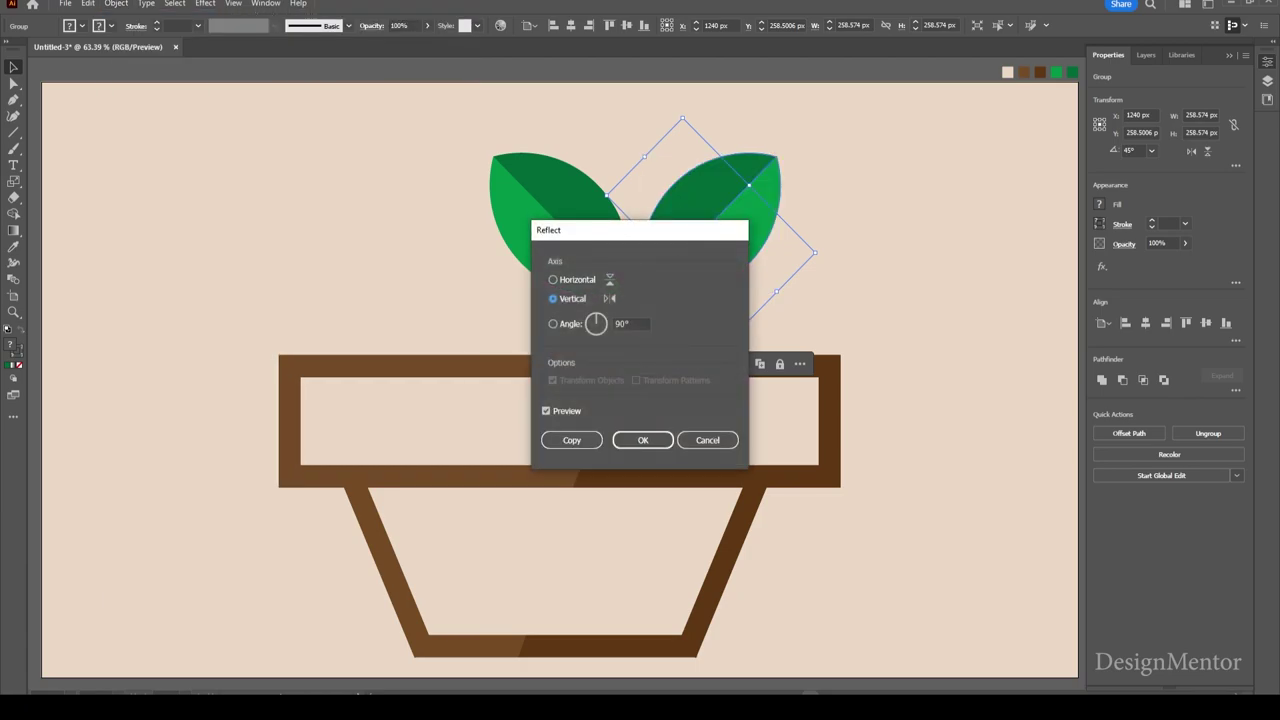
click(643, 440)
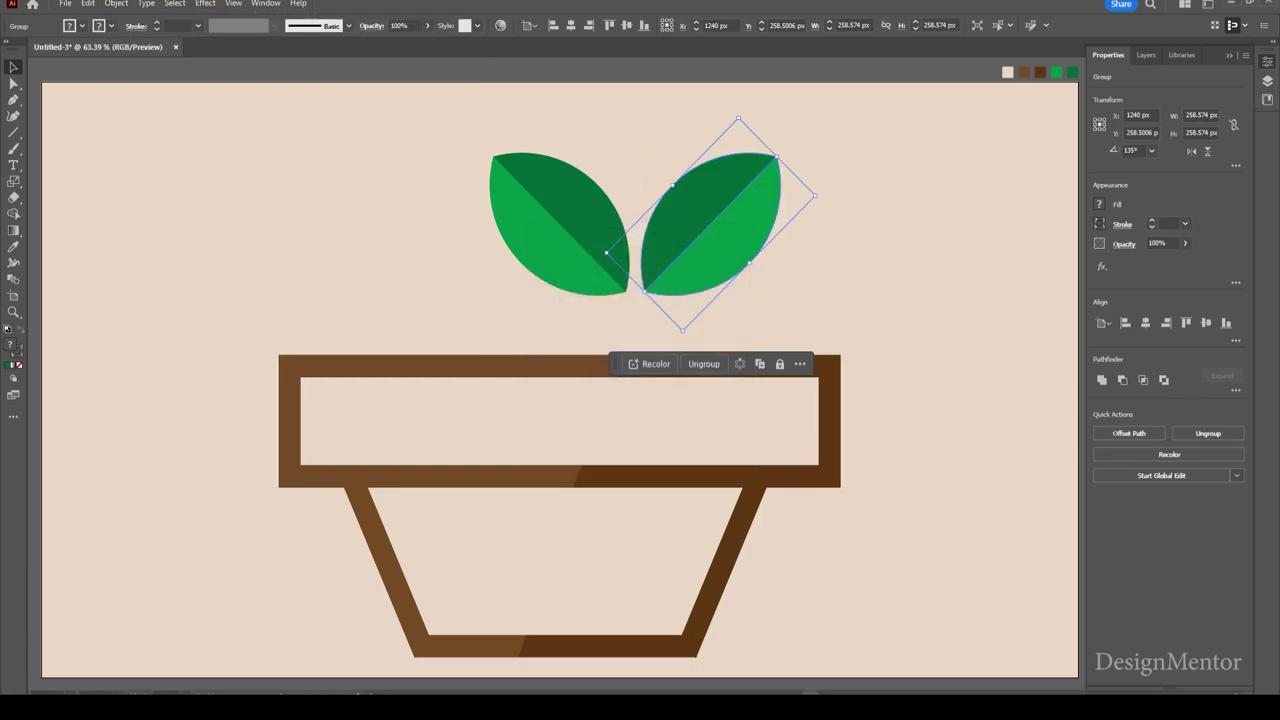
Step: Ungroup the right leaf and recolour its dark half to hex 034725
right_click(712, 202)
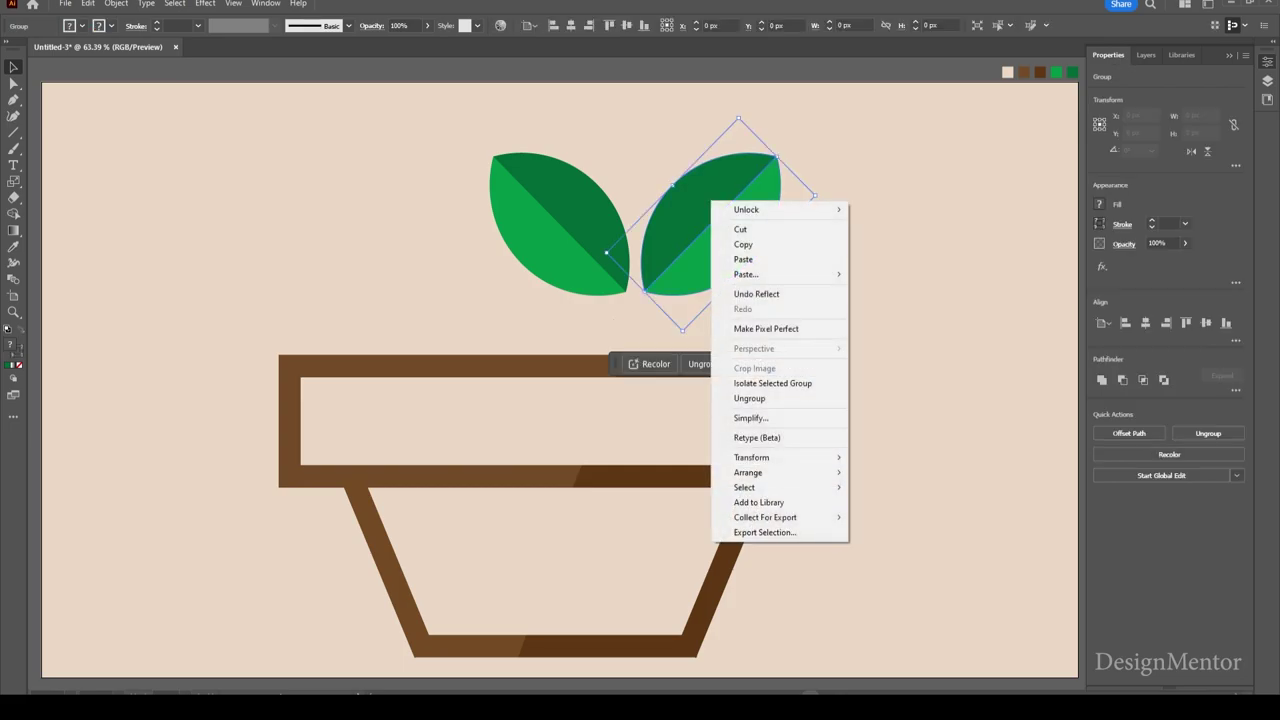
click(749, 398)
click(920, 250)
click(690, 200)
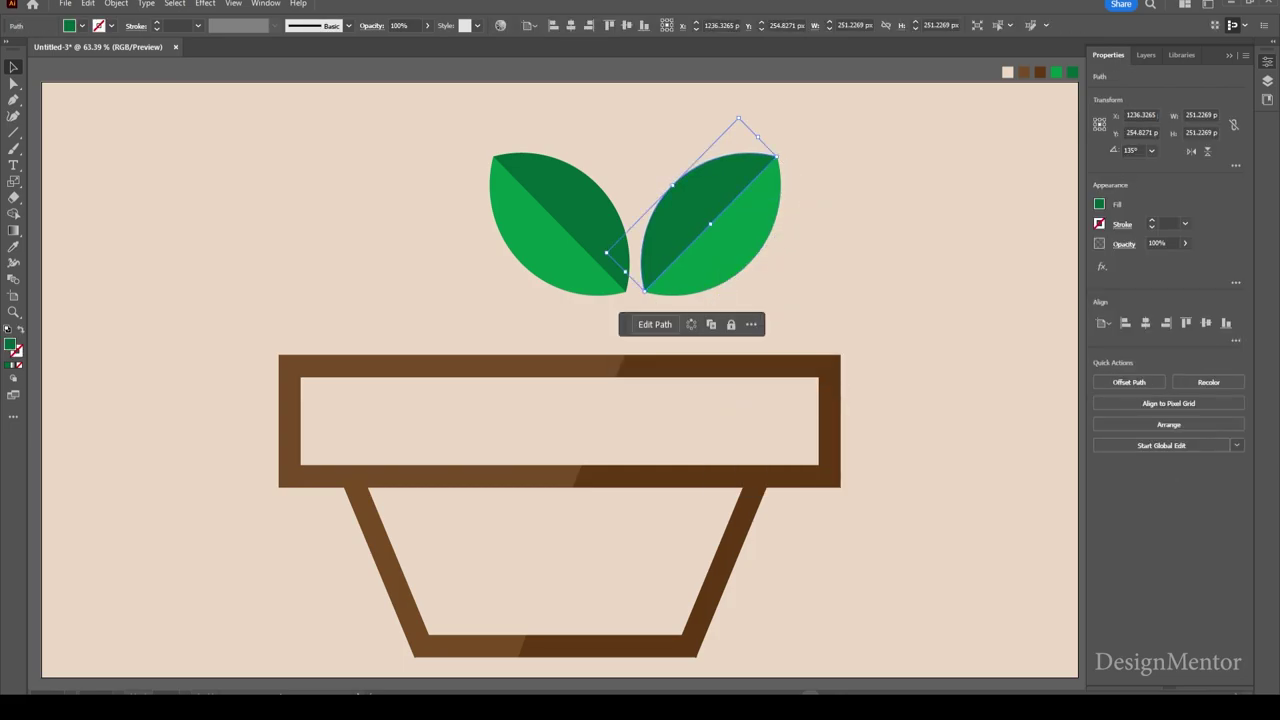
double_click(10, 345)
drag(997, 337, 992, 359)
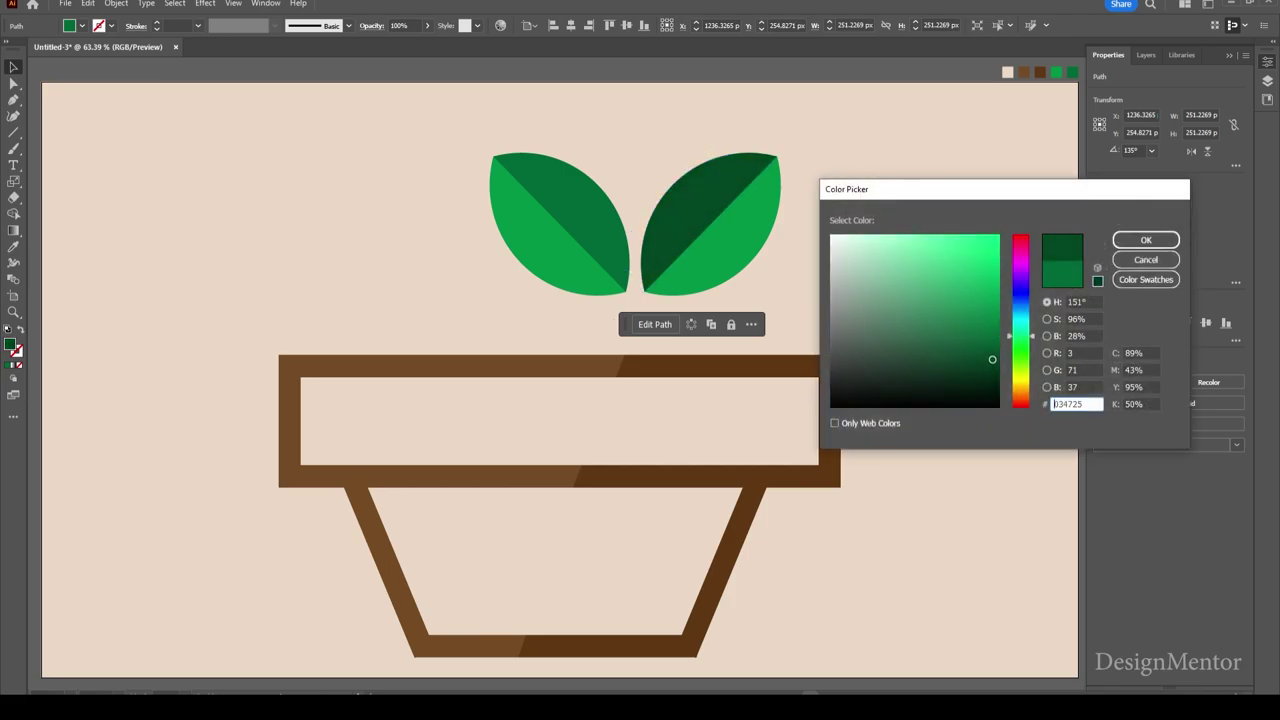
click(1146, 240)
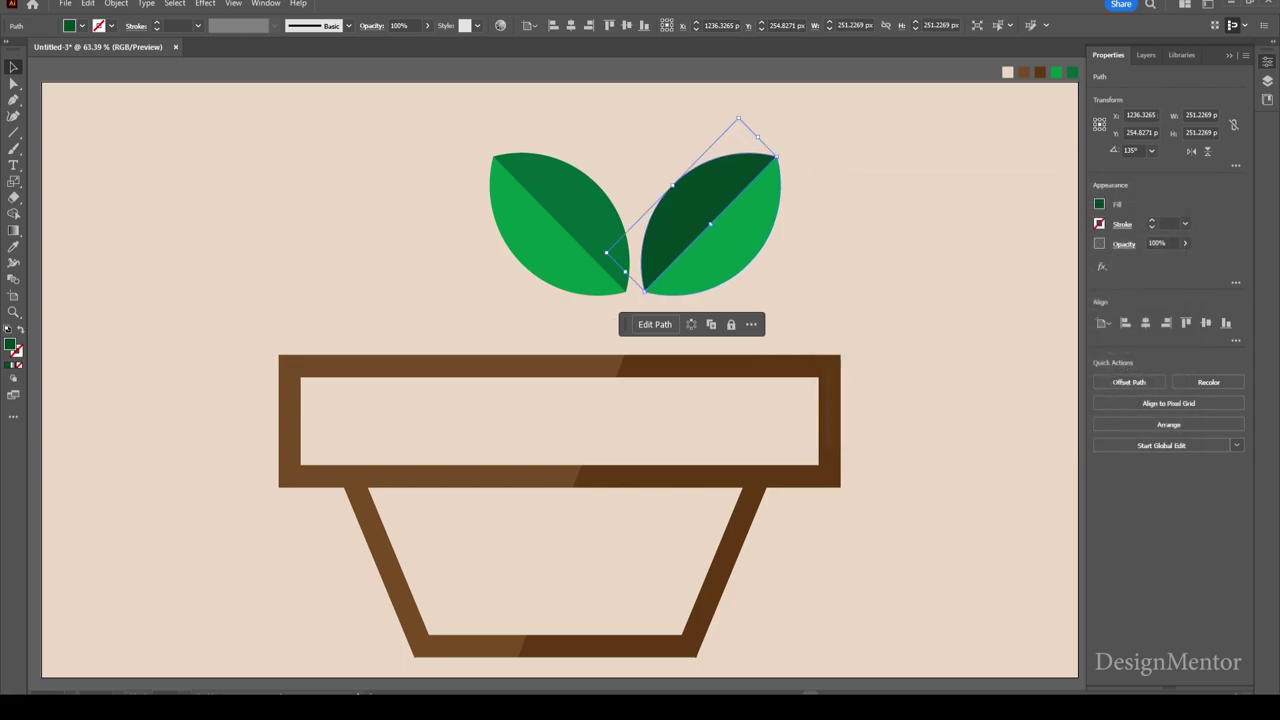
Step: Recolour the right leaf's light half to a more saturated green, hex 007231
click(745, 235)
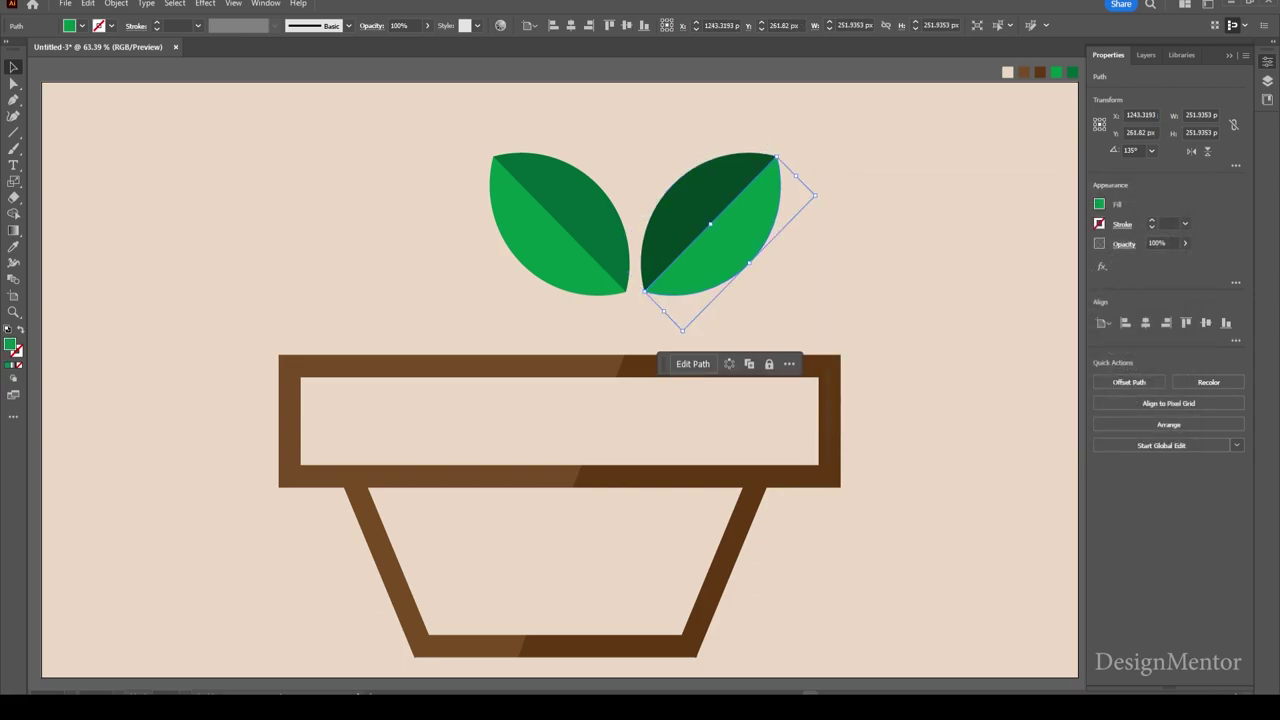
double_click(11, 345)
text(087034)
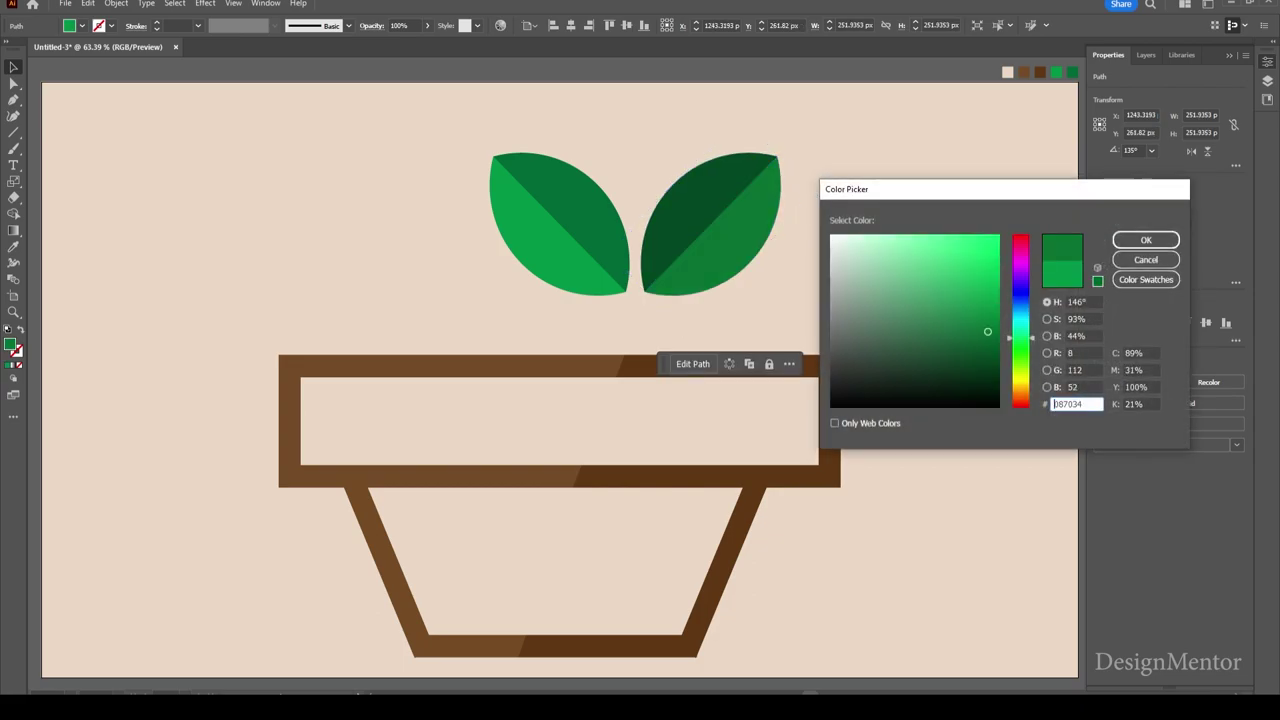
drag(987, 331, 998, 330)
click(1146, 240)
key(ctrl+shift+a)
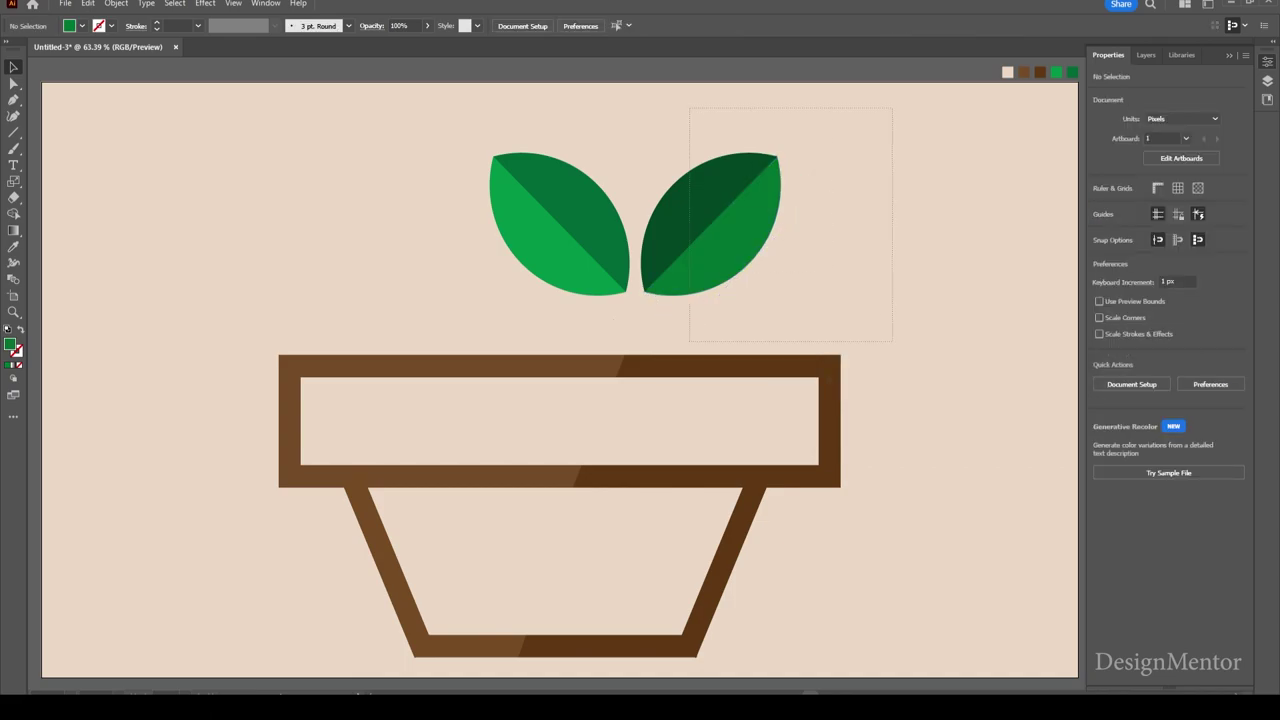
Step: Raise the right leaf slightly above the left leaf
drag(892, 110, 688, 335)
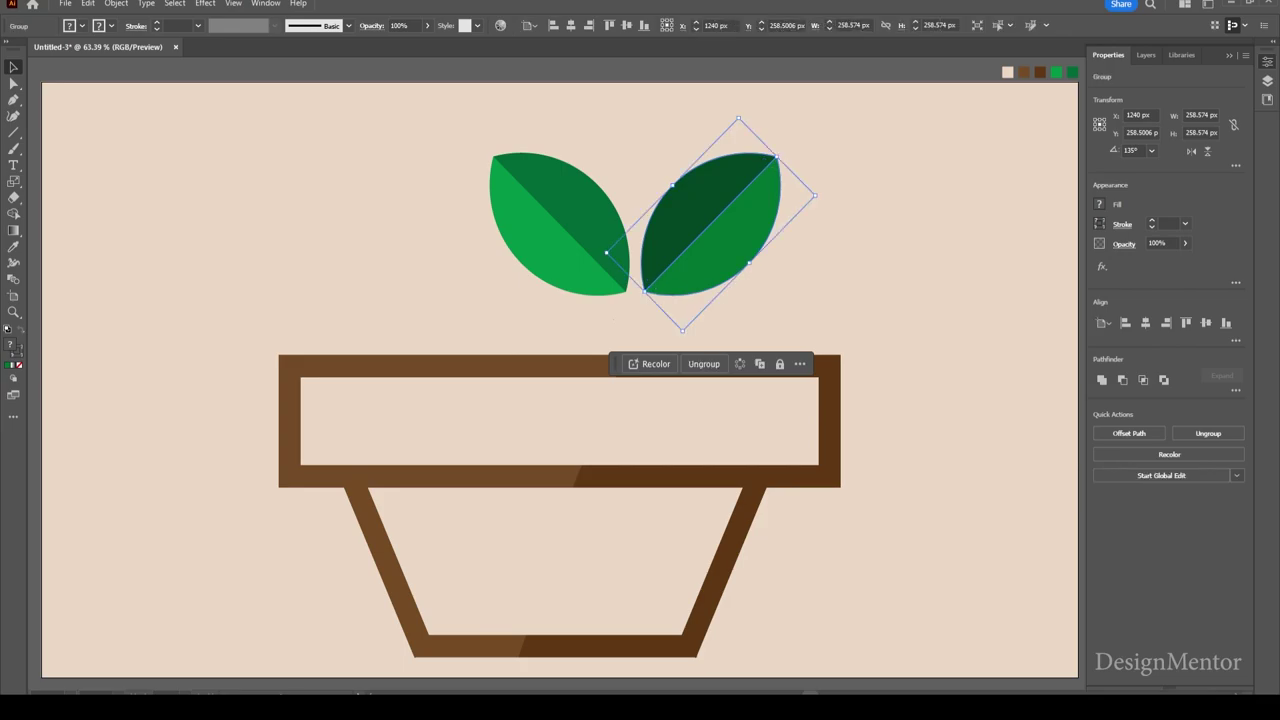
key(ctrl+shift+a)
drag(664, 200, 664, 200)
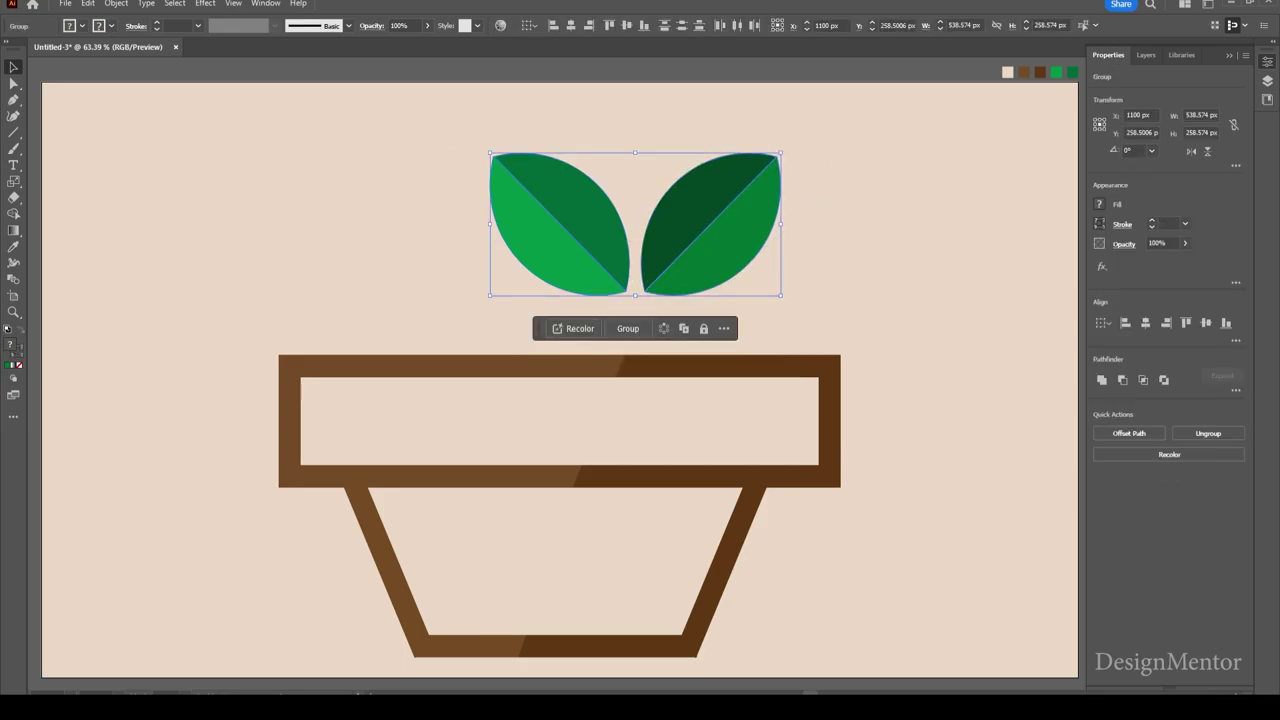
key(ctrl+shift+a)
drag(823, 118, 690, 240)
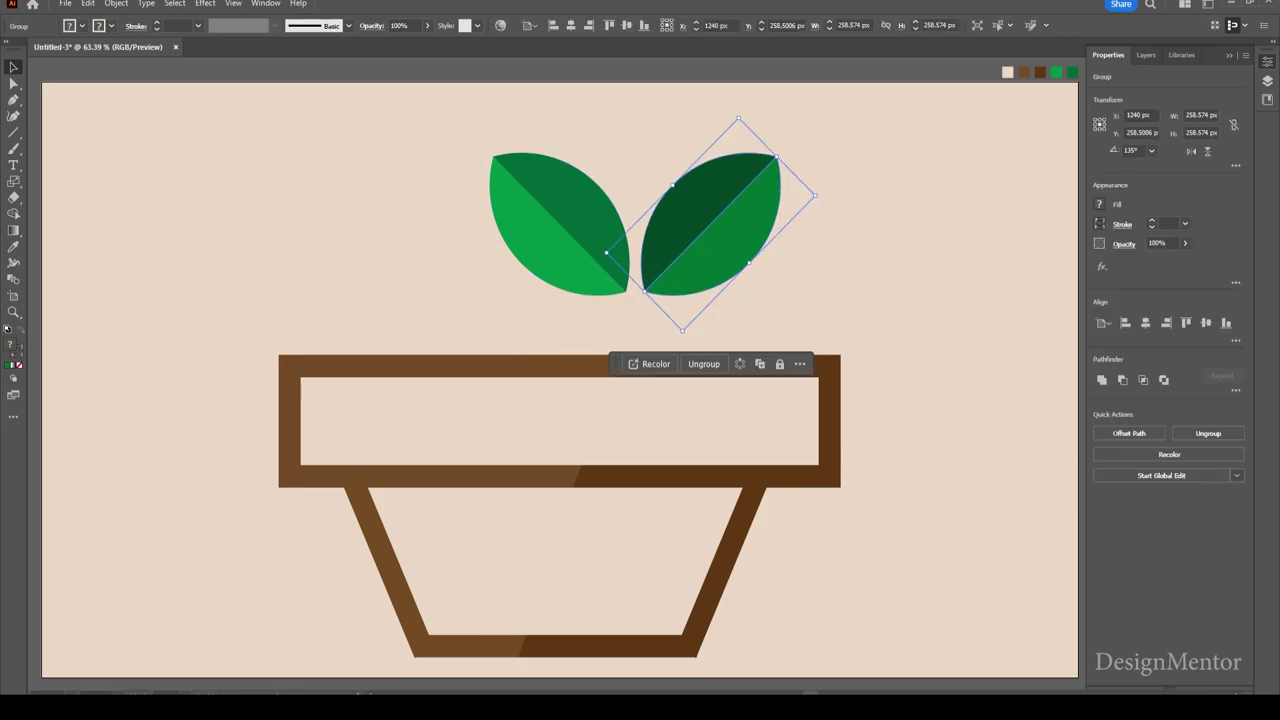
key(shift+Up)
key(shift+Up)
key(shift+Up)
key(shift+Up)
key(shift+Up)
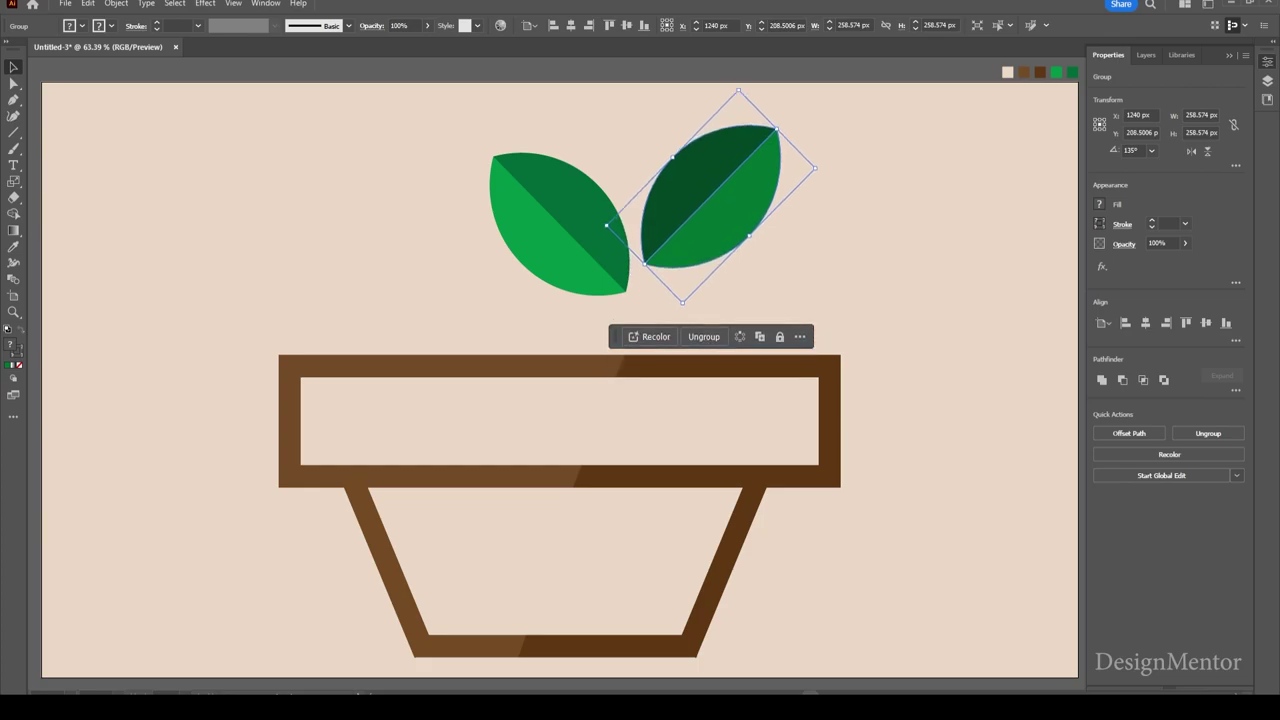
key(shift+Up)
key(shift+Up)
key(shift+Up)
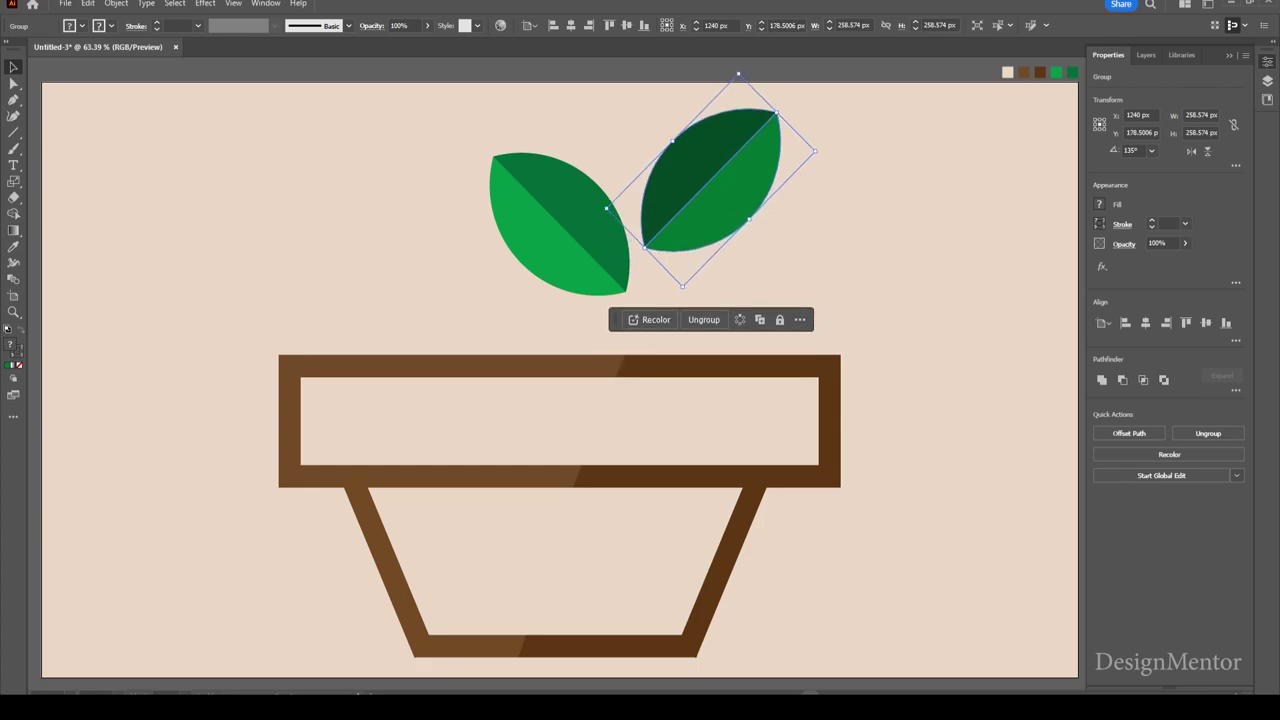
key(shift+Down)
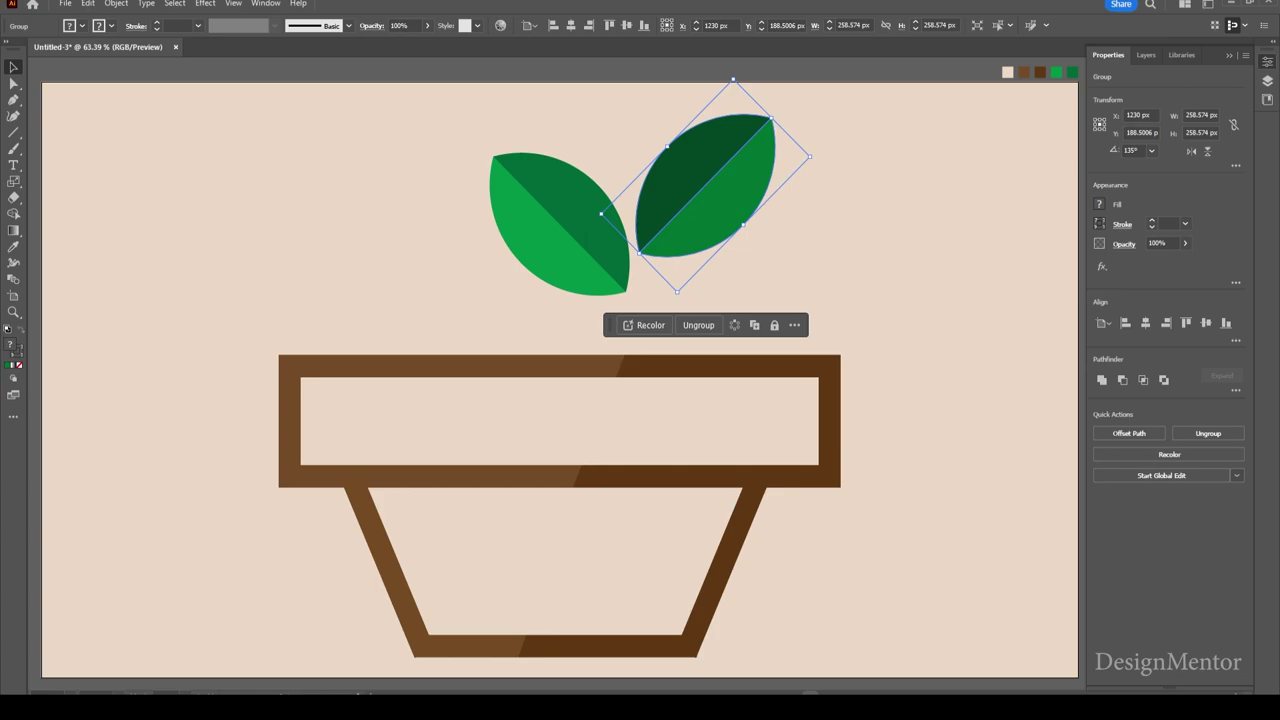
Step: Group both leaves, centre the pair at X 960 px and nudge it up
click(491, 79)
drag(491, 79, 660, 200)
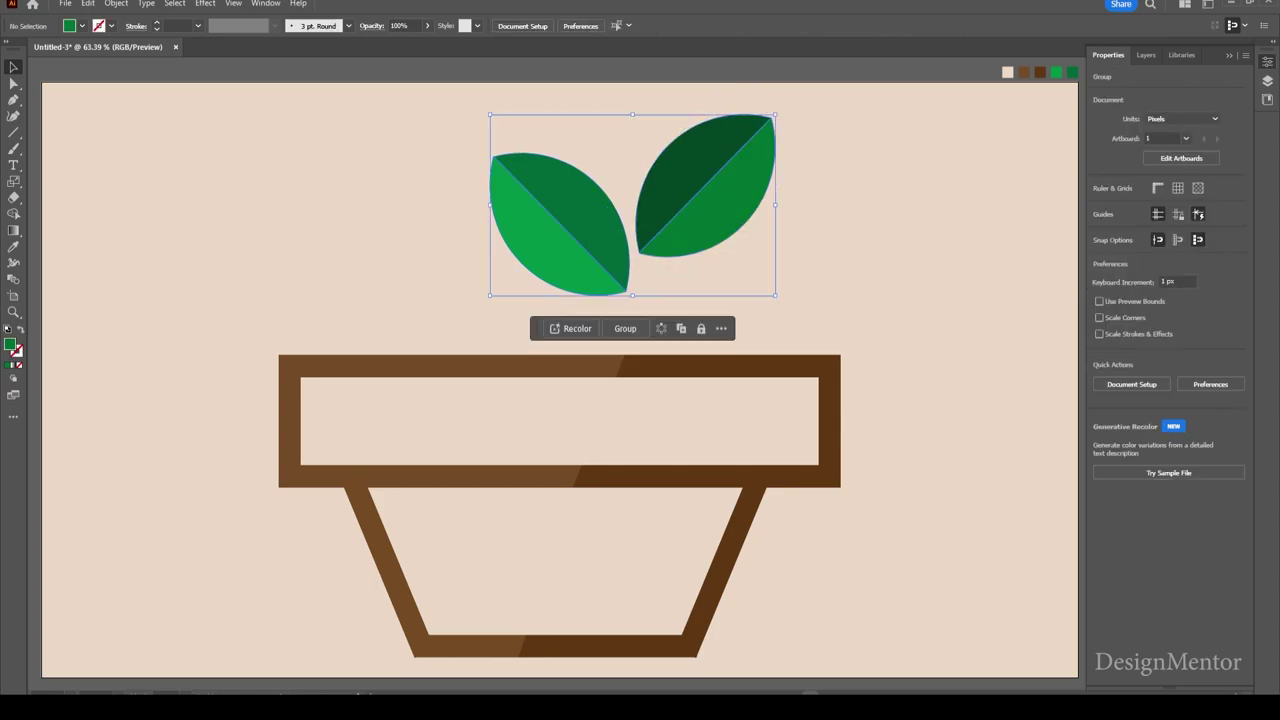
right_click(734, 195)
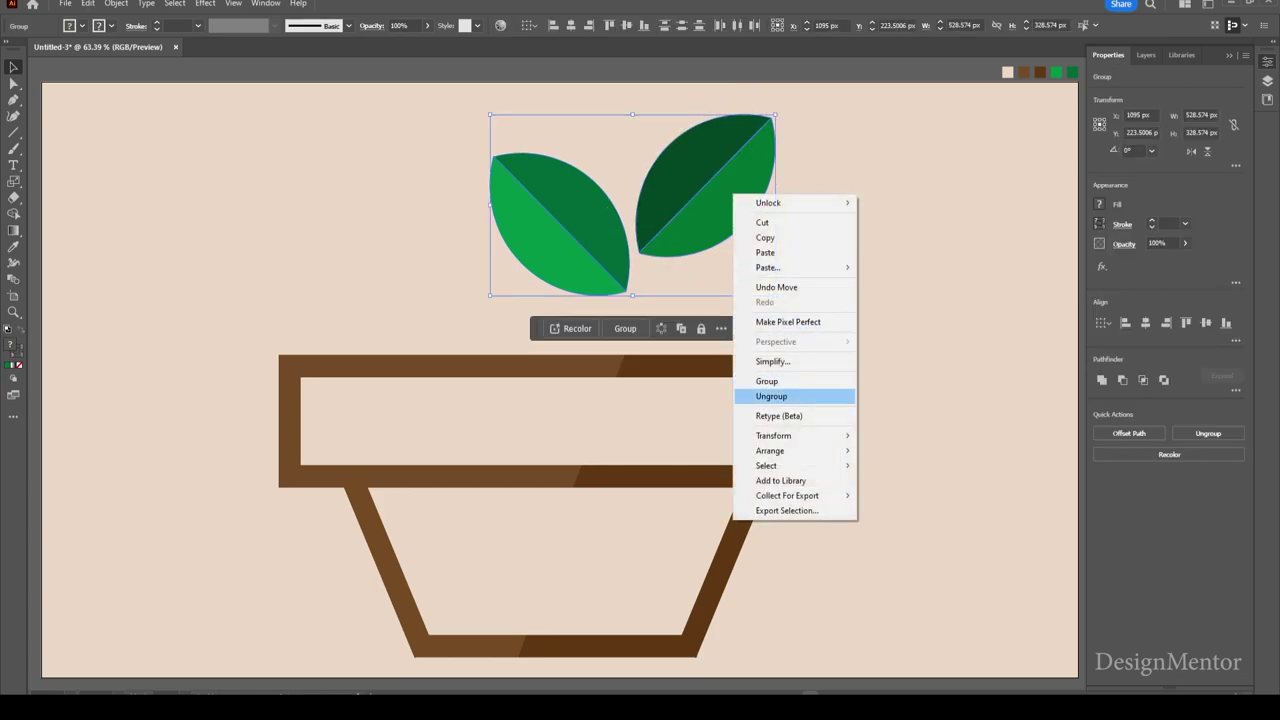
click(766, 381)
click(1145, 322)
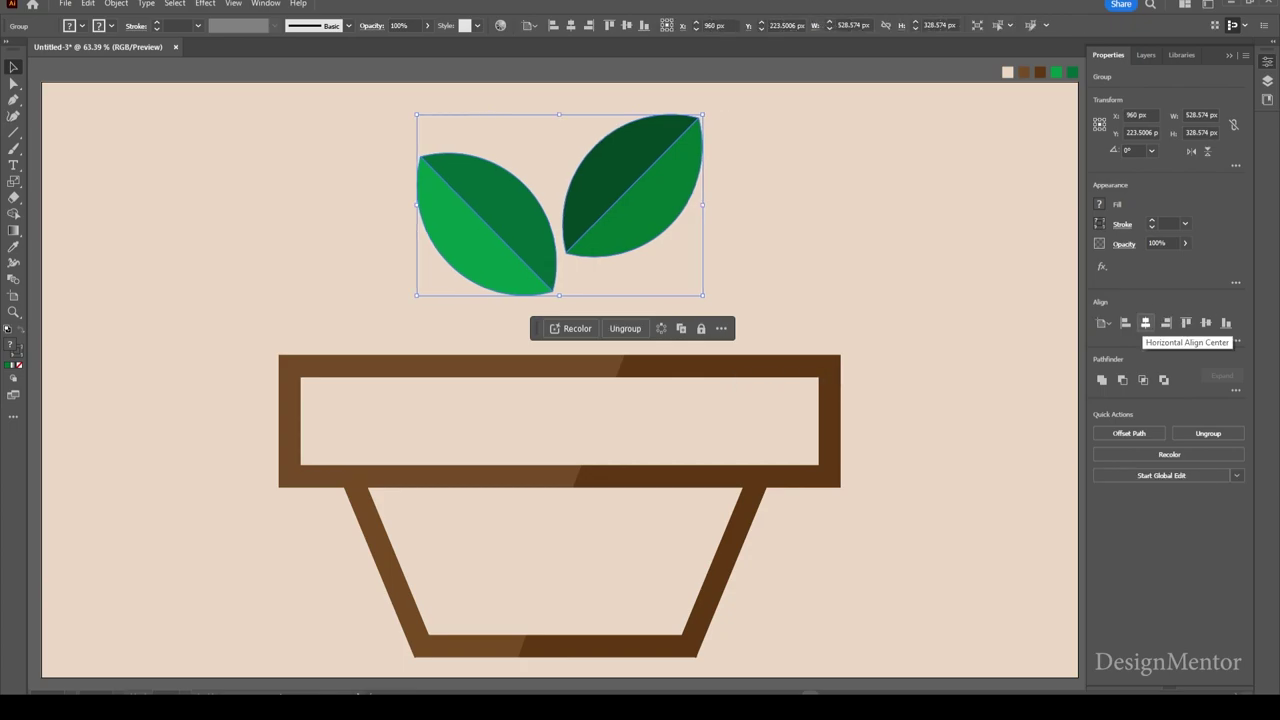
key(shift+Up)
key(shift+Up)
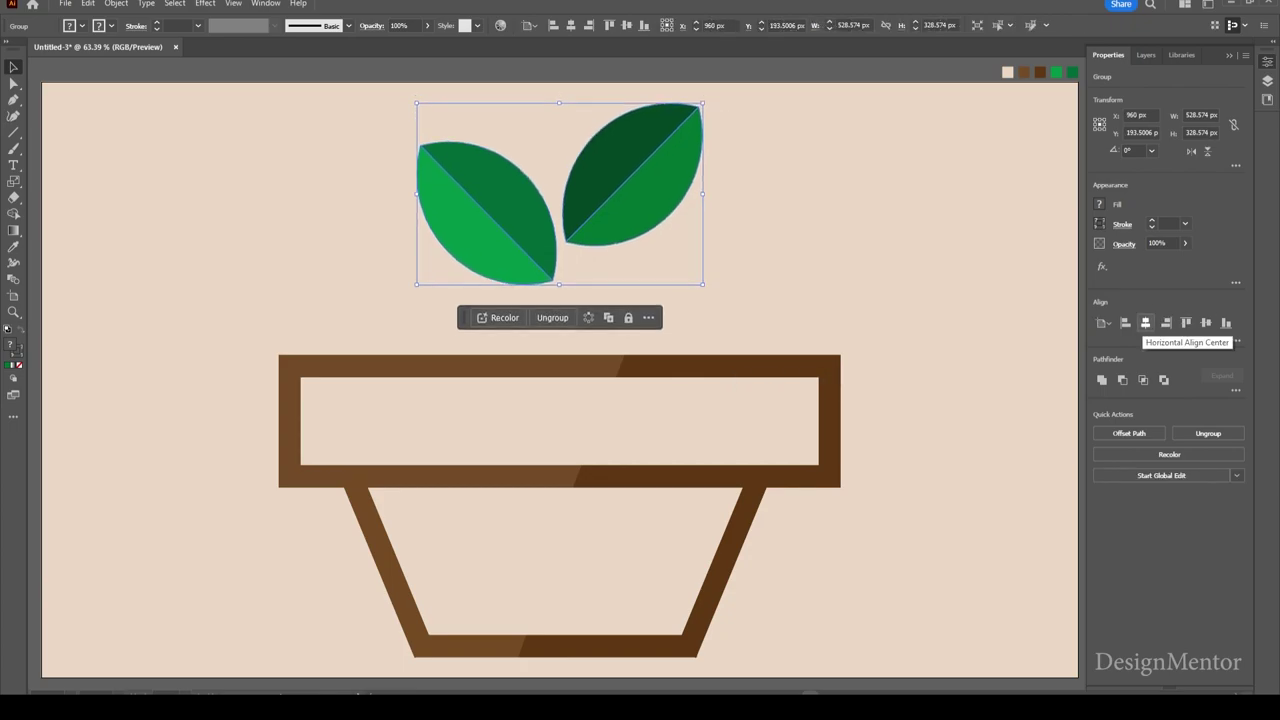
key(ctrl+shift+a)
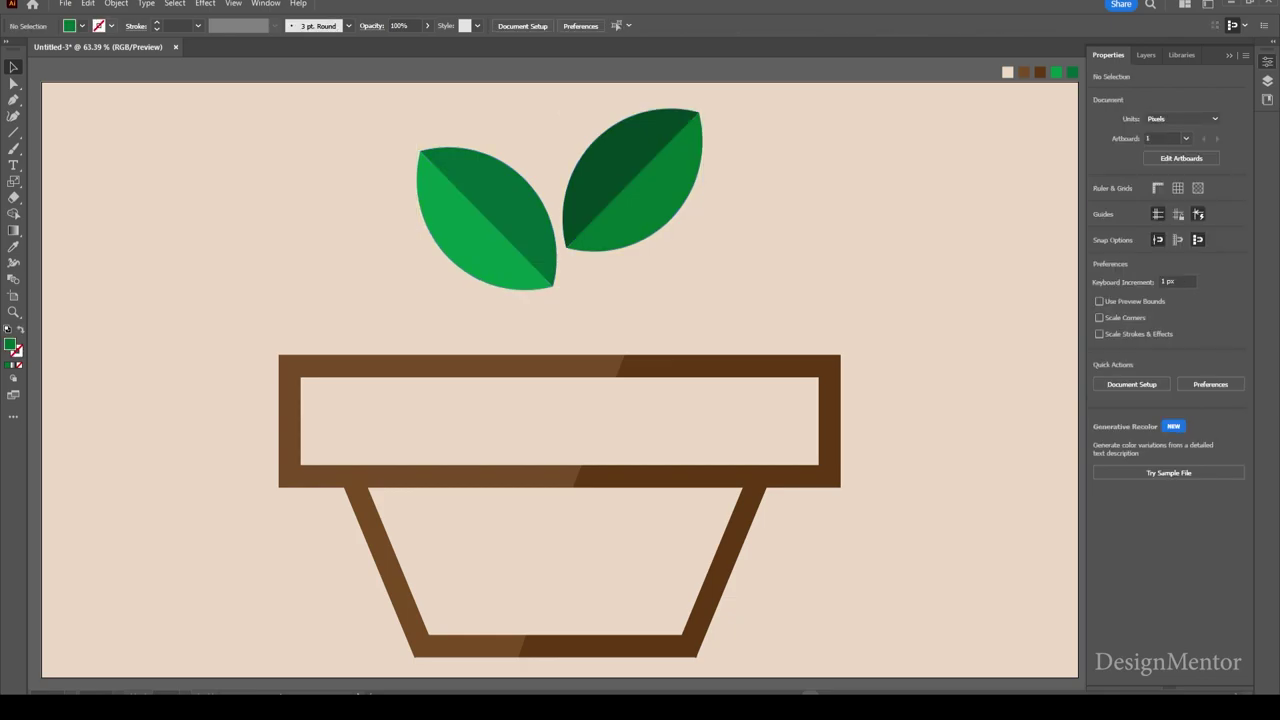
click(82, 25)
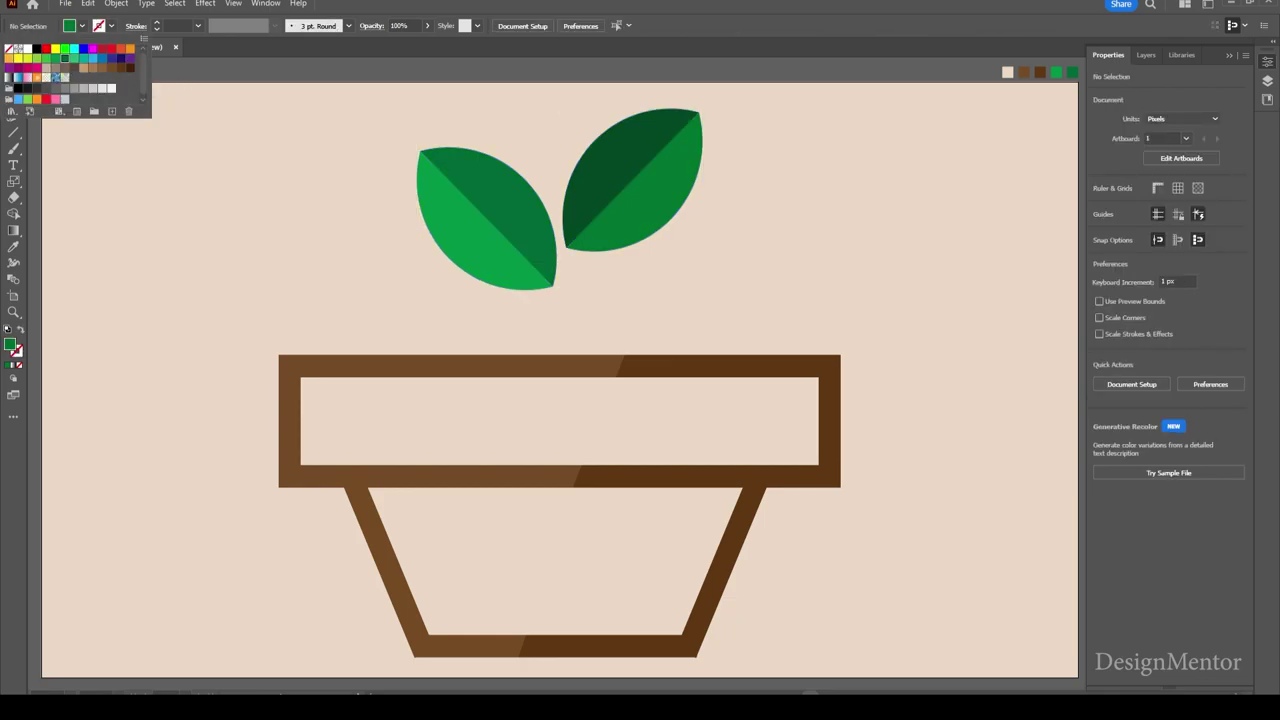
Step: Draw a 40 pt vertical stem line from the leaves down to the pot rim
key(Escape)
key(backslash)
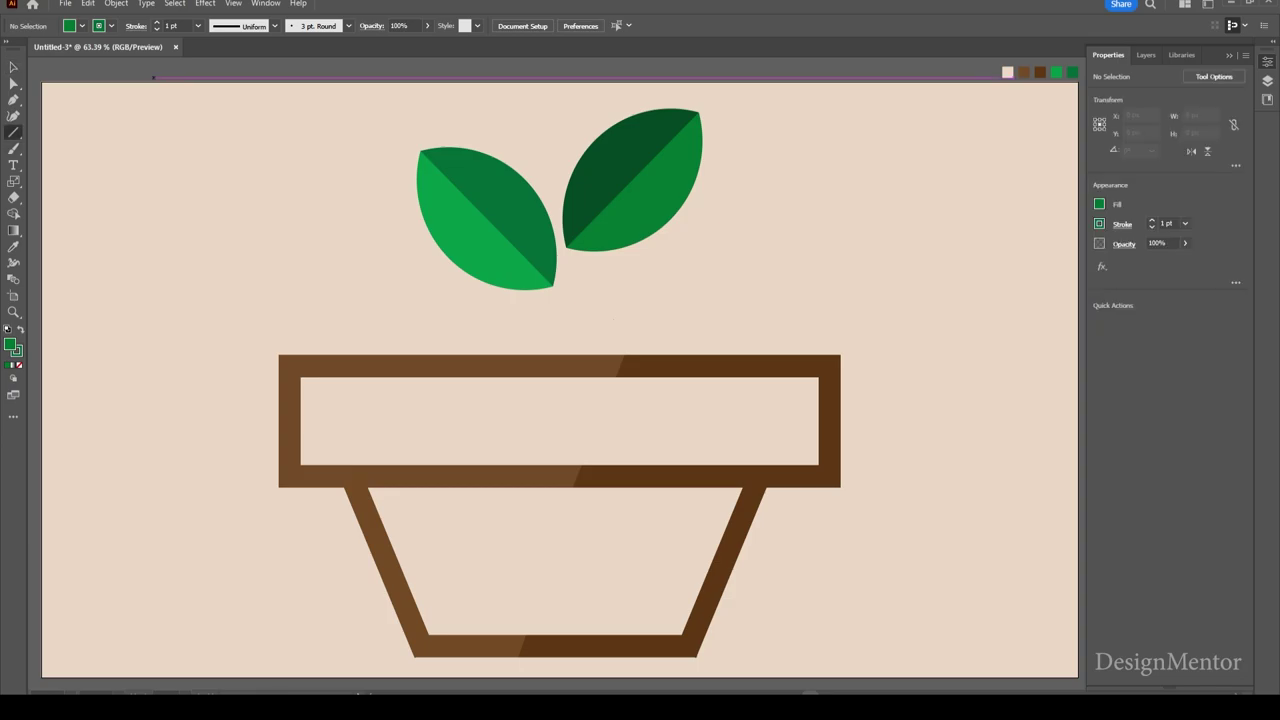
double_click(172, 25)
text(40)
key(Return)
mouse_move(562, 108)
mouse_down()
mouse_move(562, 350)
mouse_move(562, 232)
mouse_up()
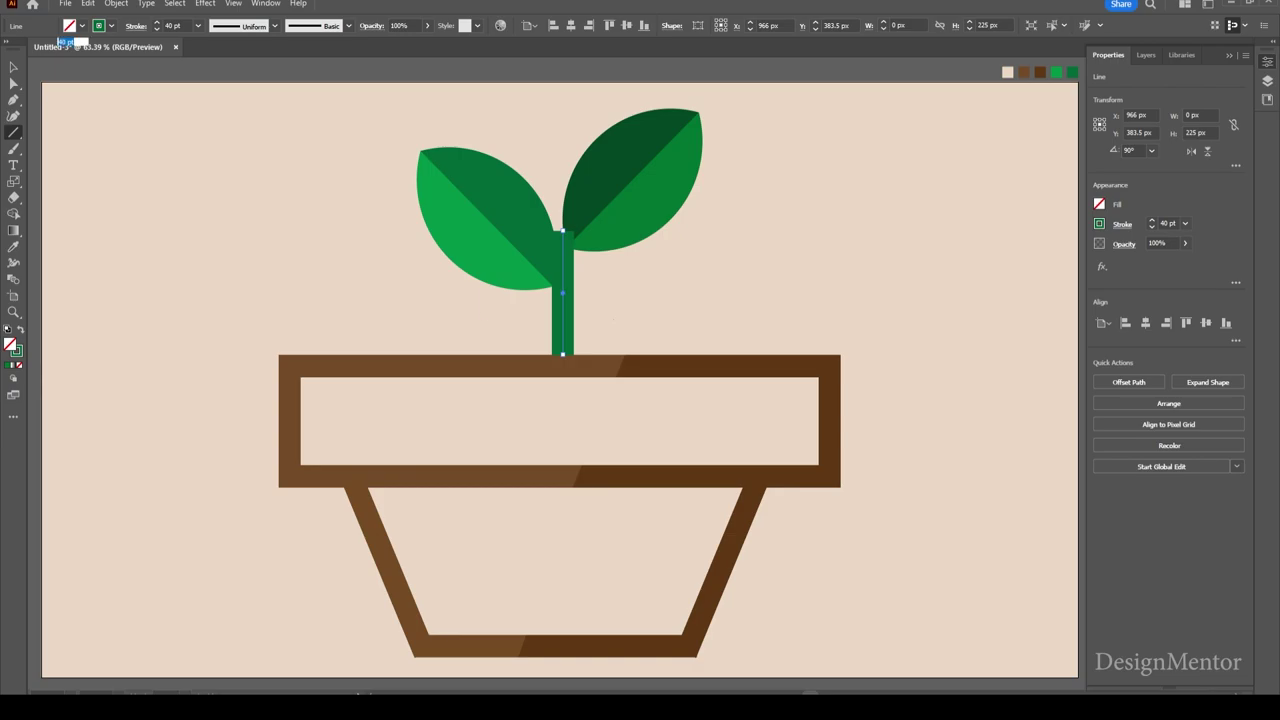
Step: Give the stem Round Cap ends and Round Join corners
click(136, 25)
click(67, 60)
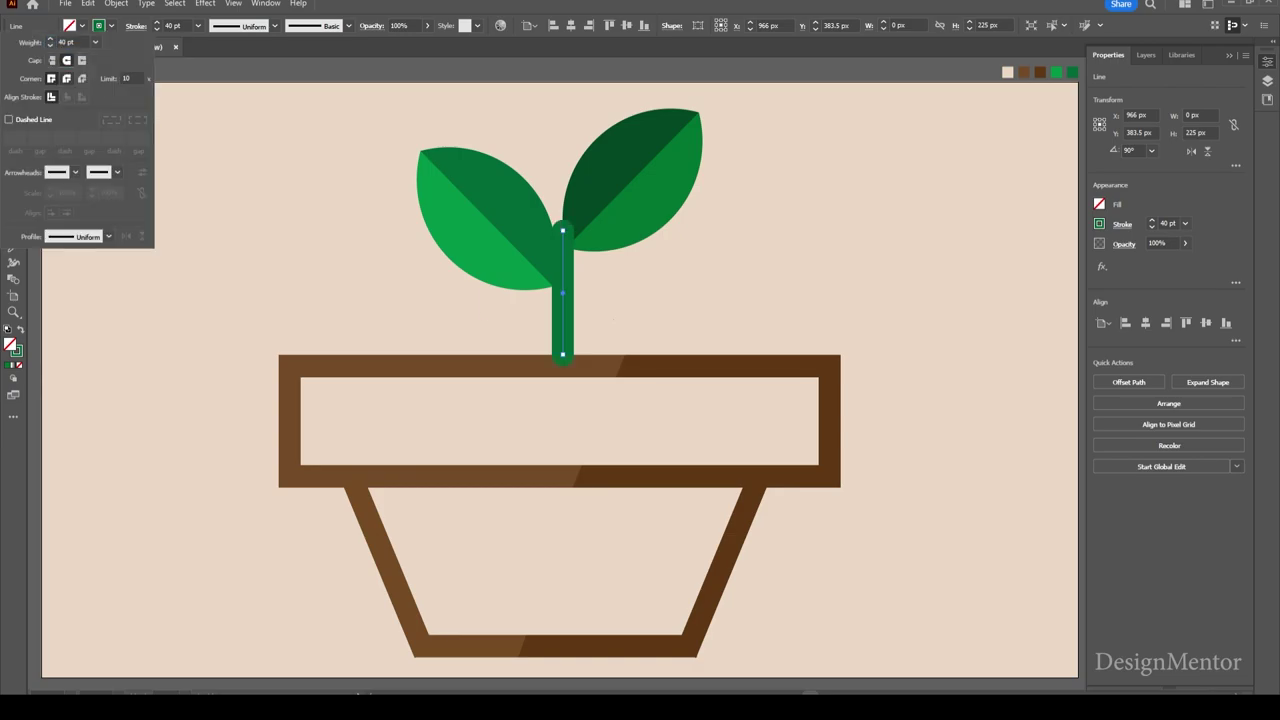
click(66, 78)
key(Escape)
key(v)
key(ctrl+shift+a)
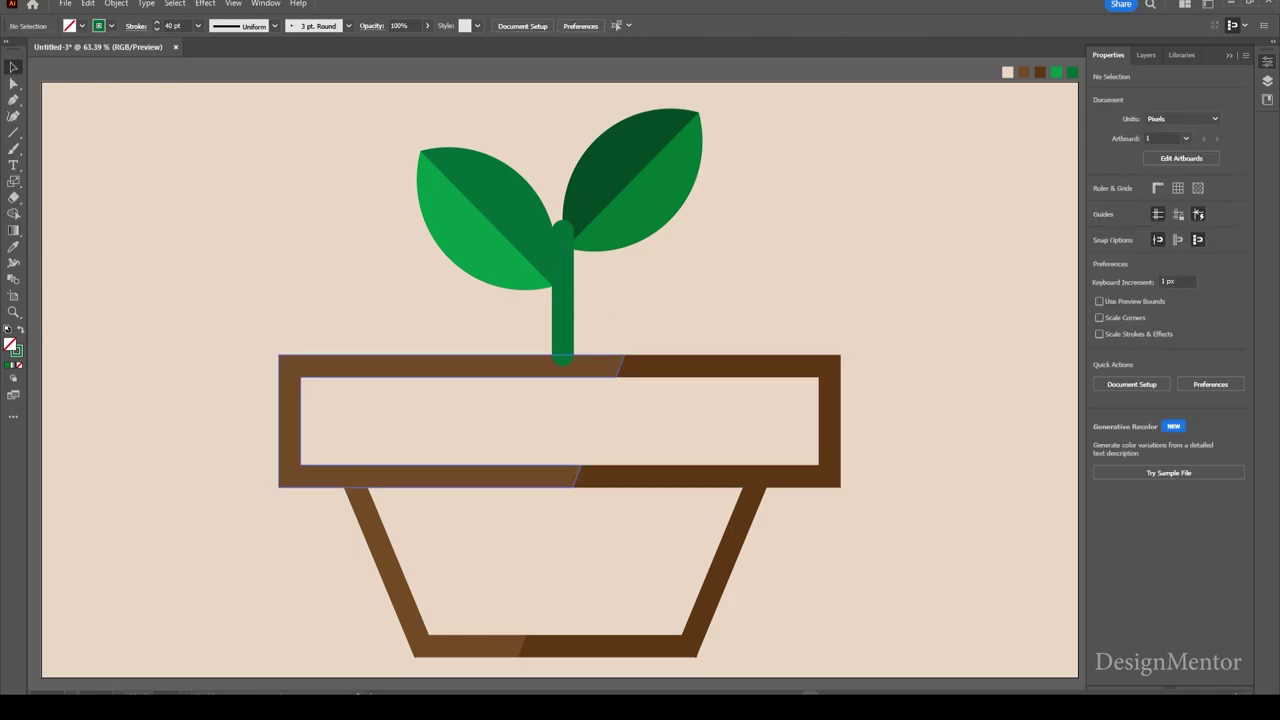
Step: Bring the pot group to the front so it covers the stem's base
click(650, 476)
right_click(416, 368)
mouse_move(454, 296)
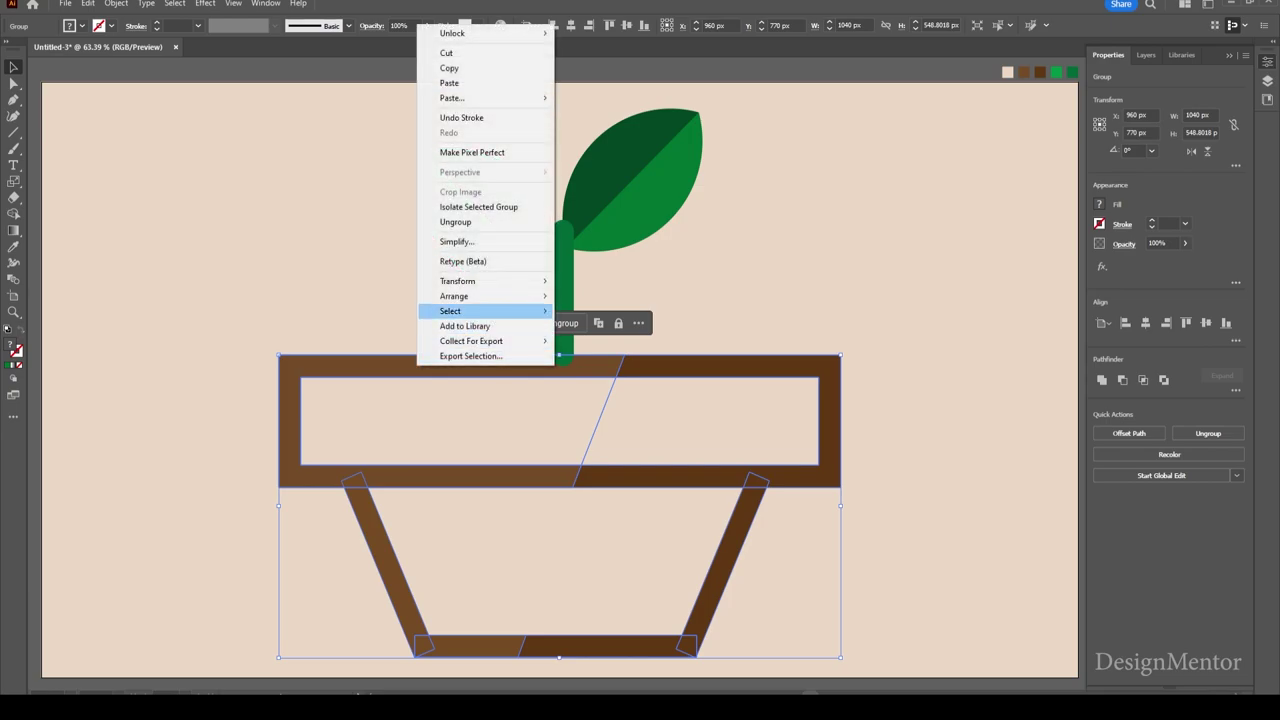
click(598, 296)
key(ctrl+shift+a)
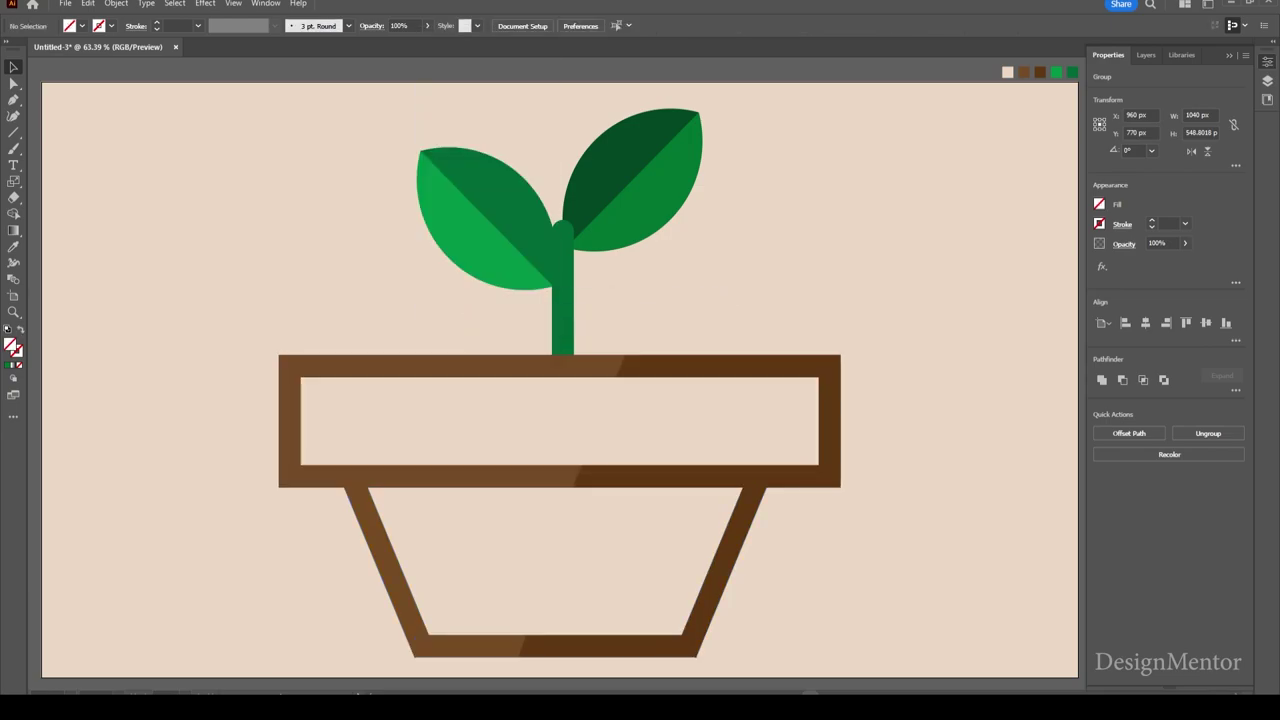
Step: Bring the leaves group to the front, in front of the stem
click(490, 220)
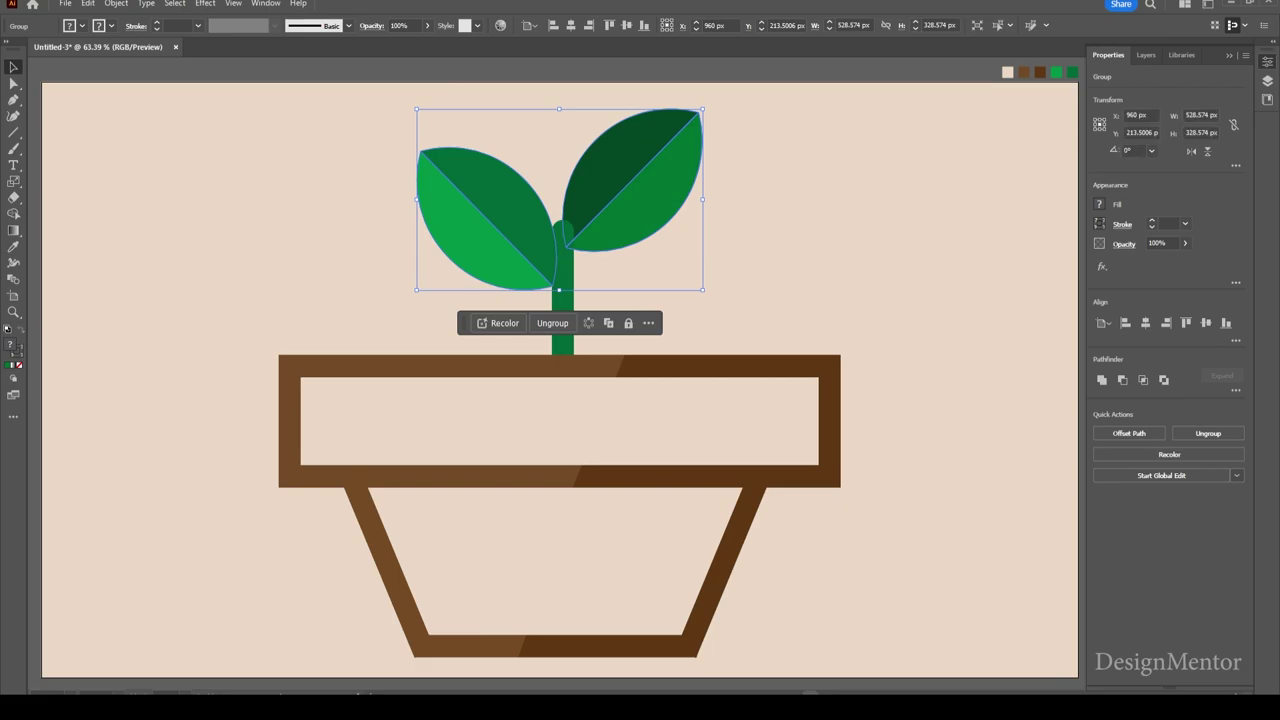
right_click(650, 184)
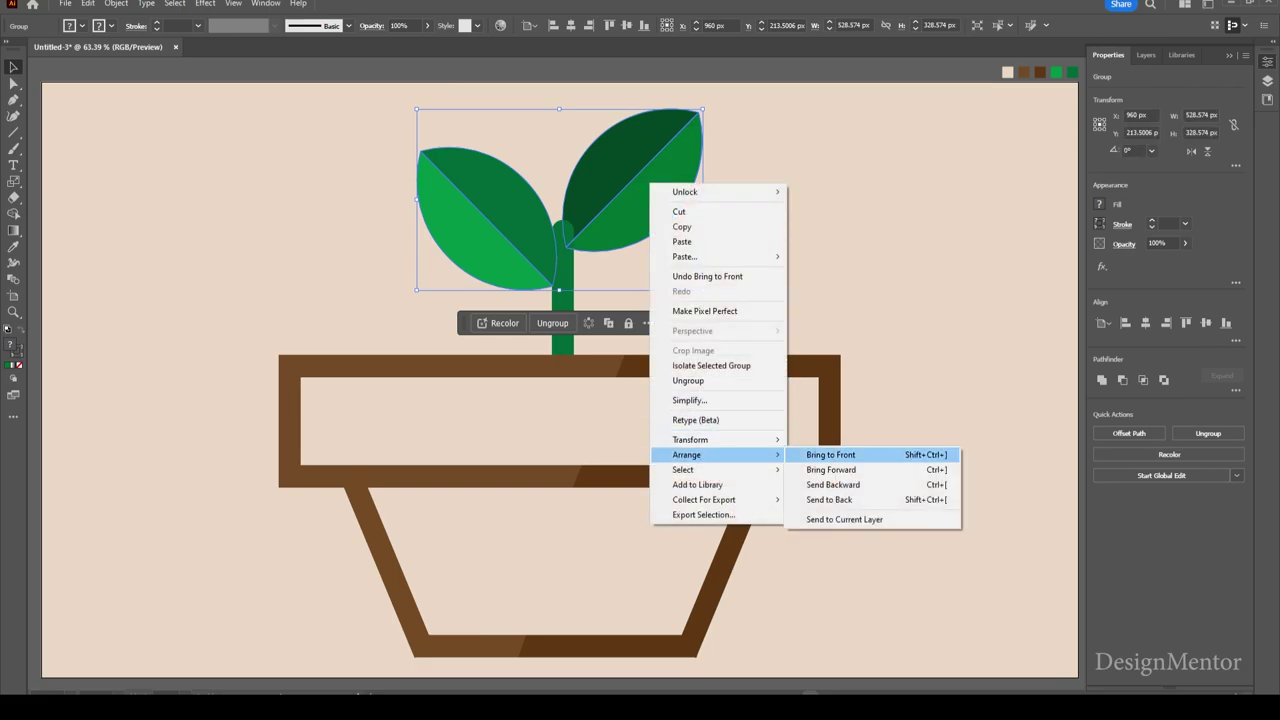
click(830, 455)
key(ctrl+shift+a)
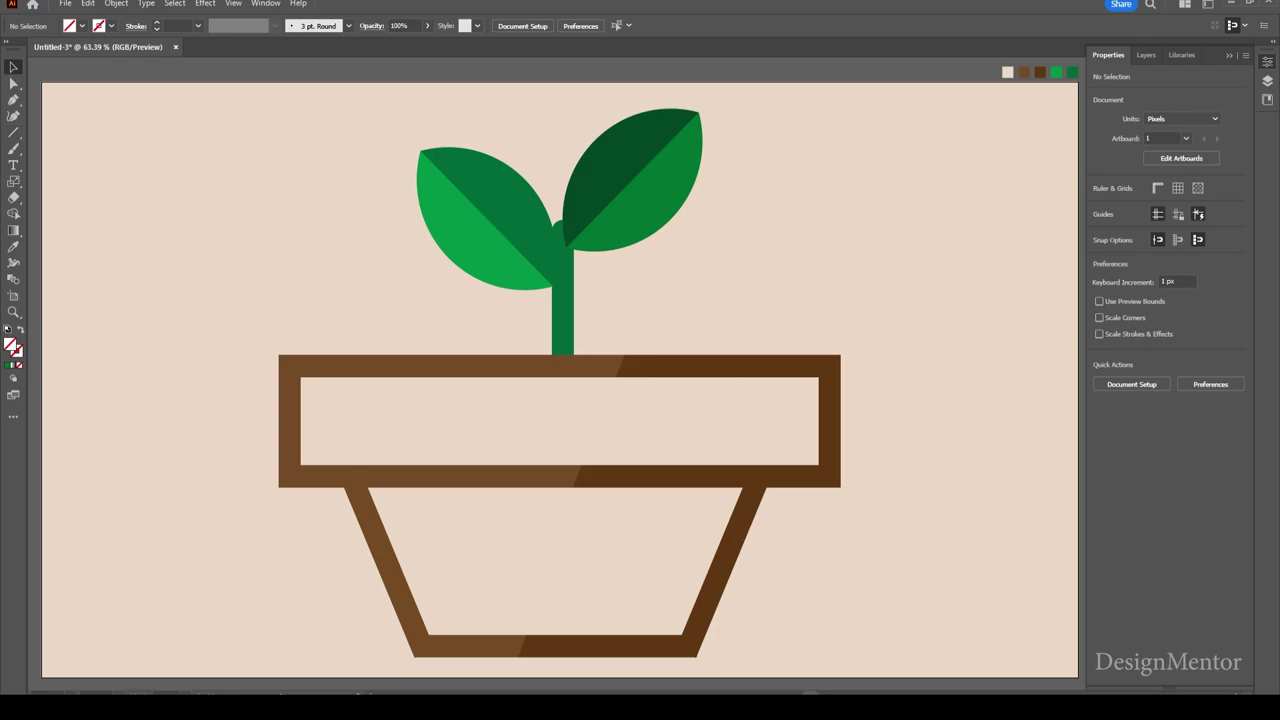
Step: Draw a slanted parallelogram over the pot body's right side and fill it with the pot's dark brown
key(b)
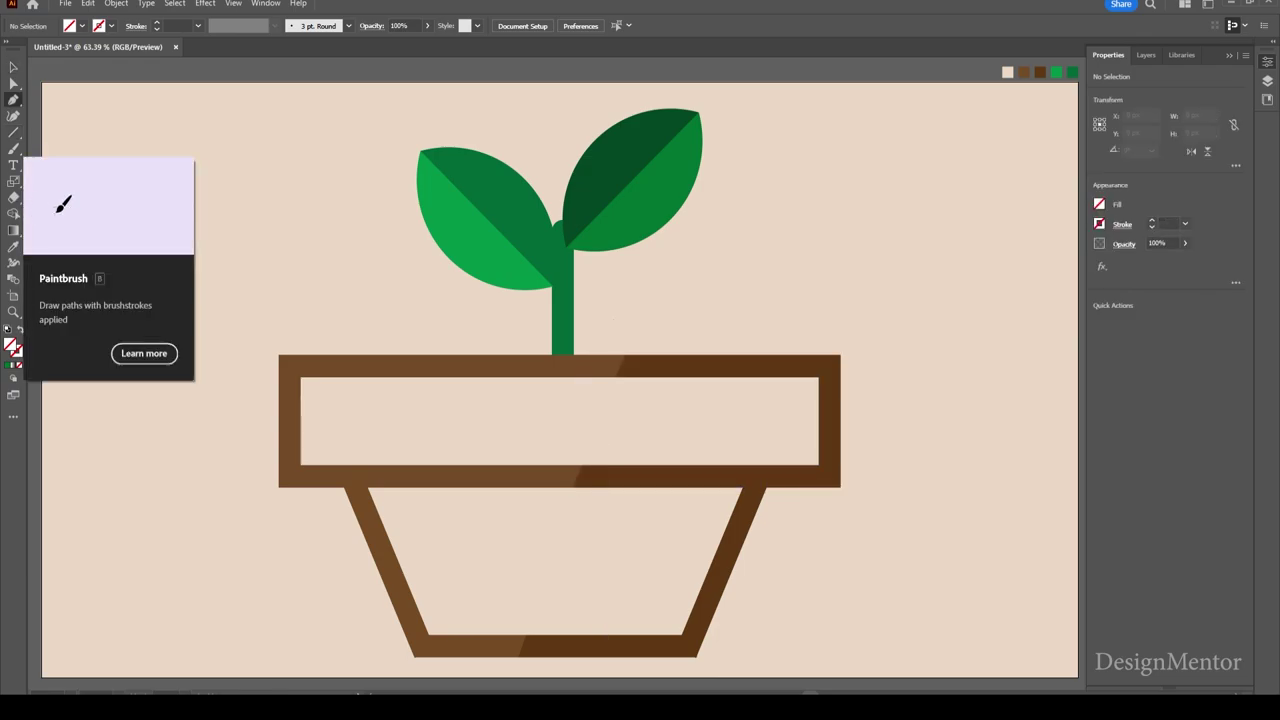
click(13, 67)
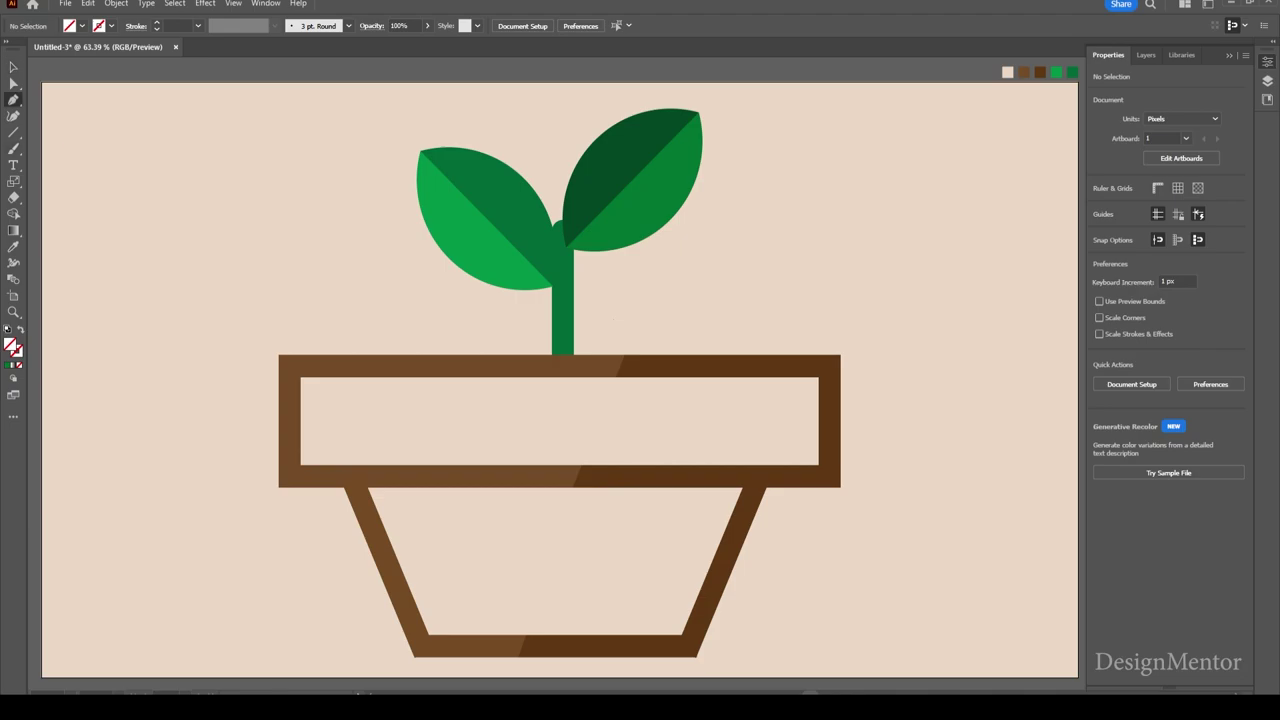
click(13, 100)
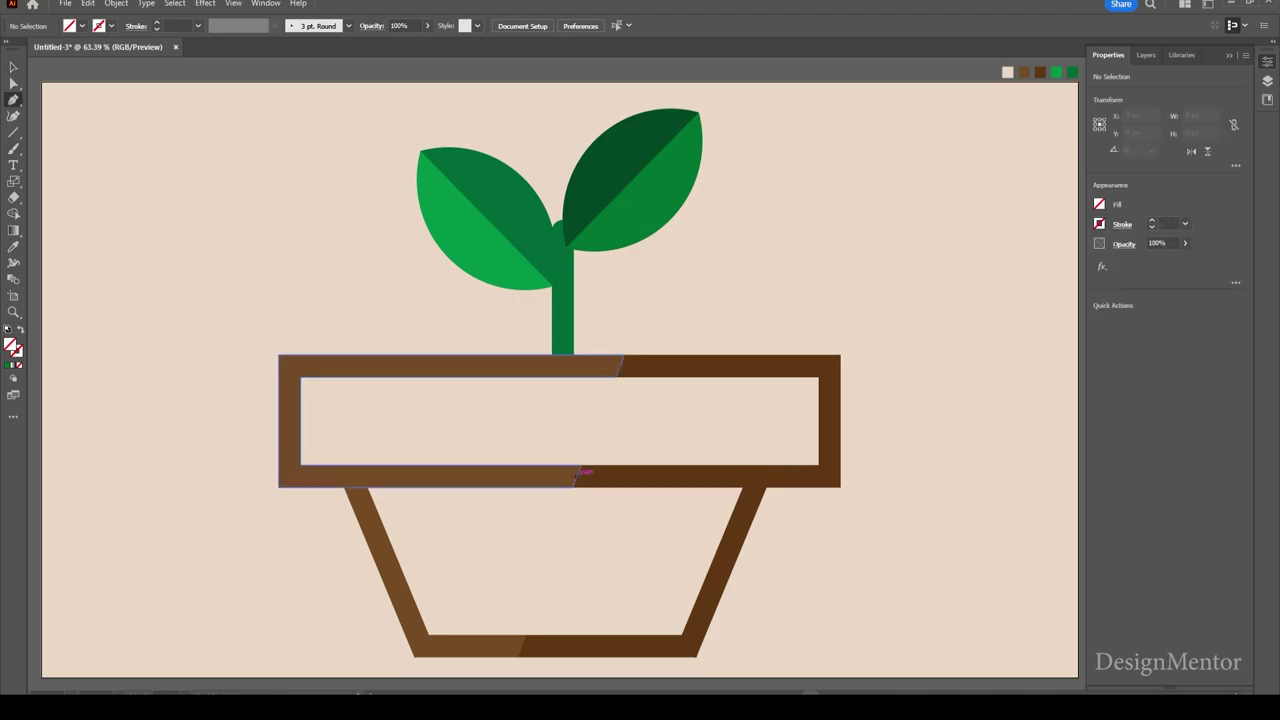
click(577, 476)
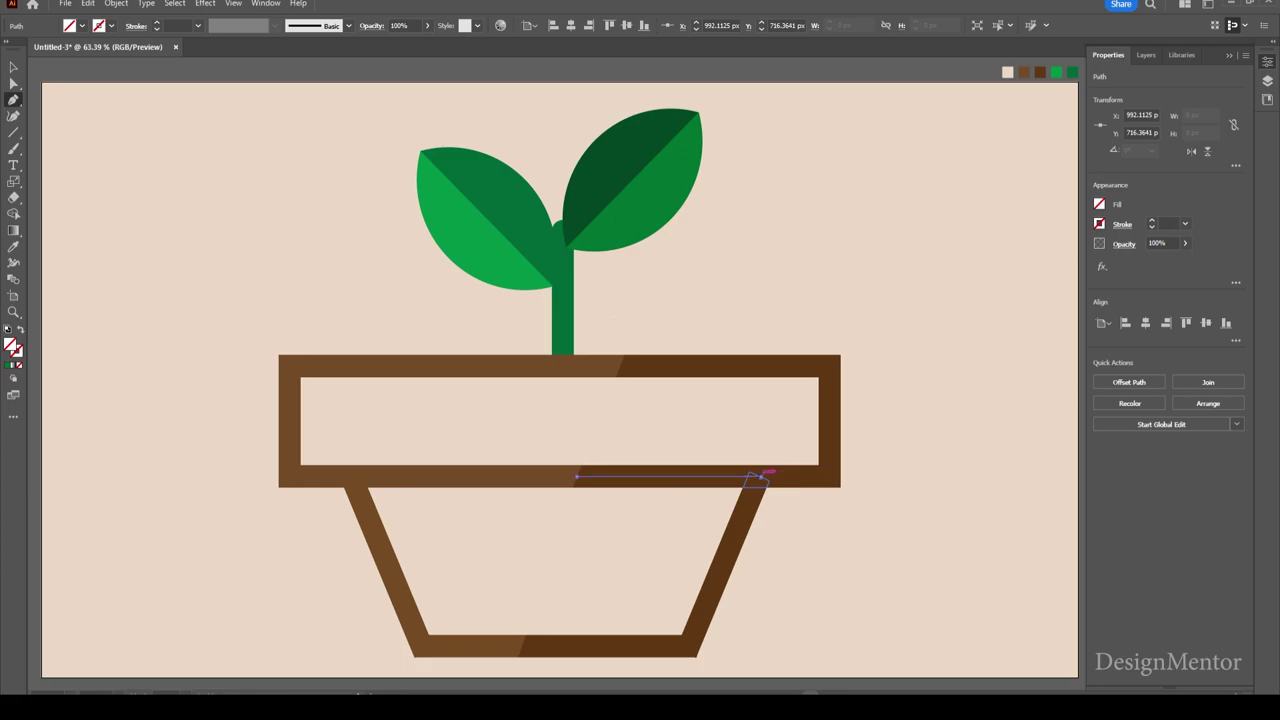
click(760, 478)
click(687, 647)
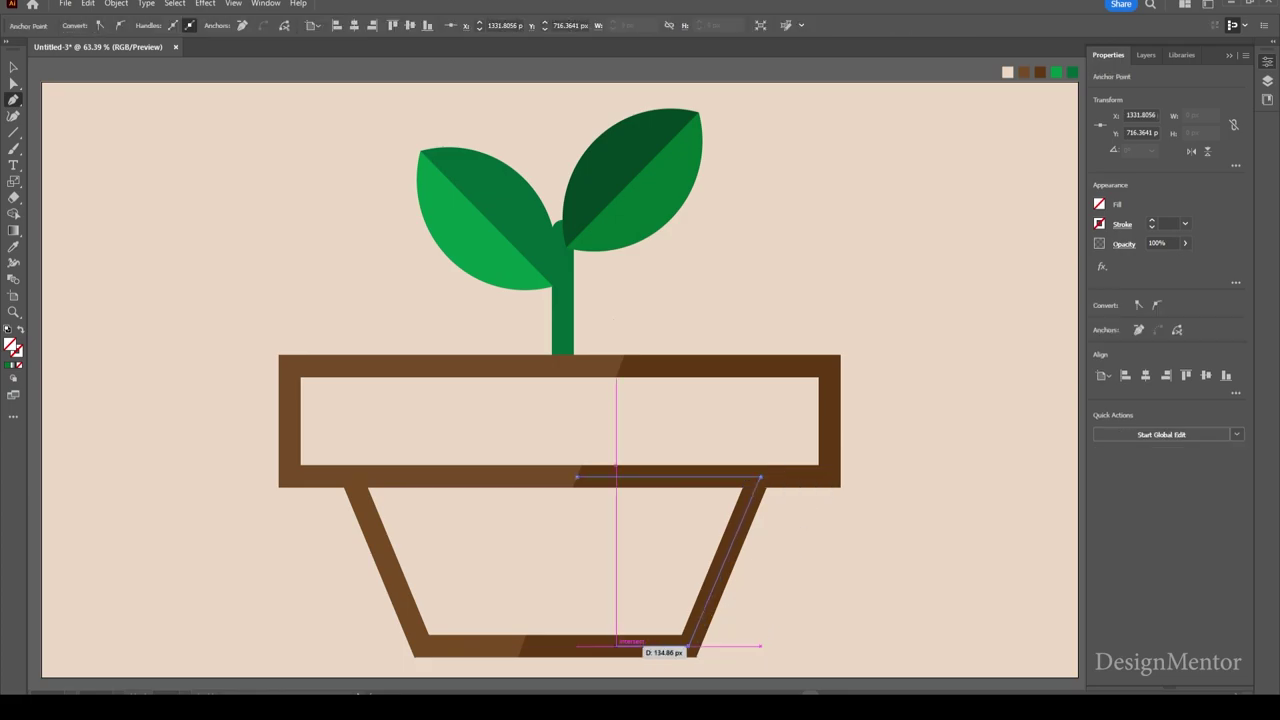
click(521, 645)
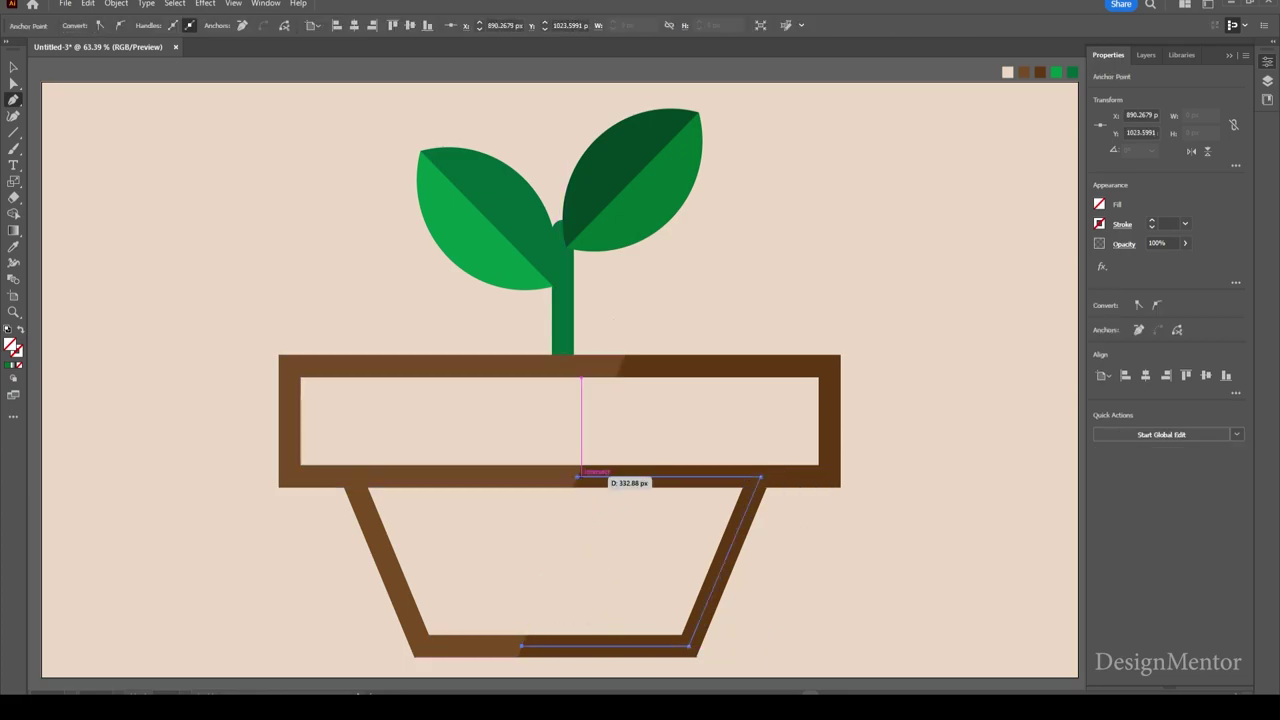
click(576, 477)
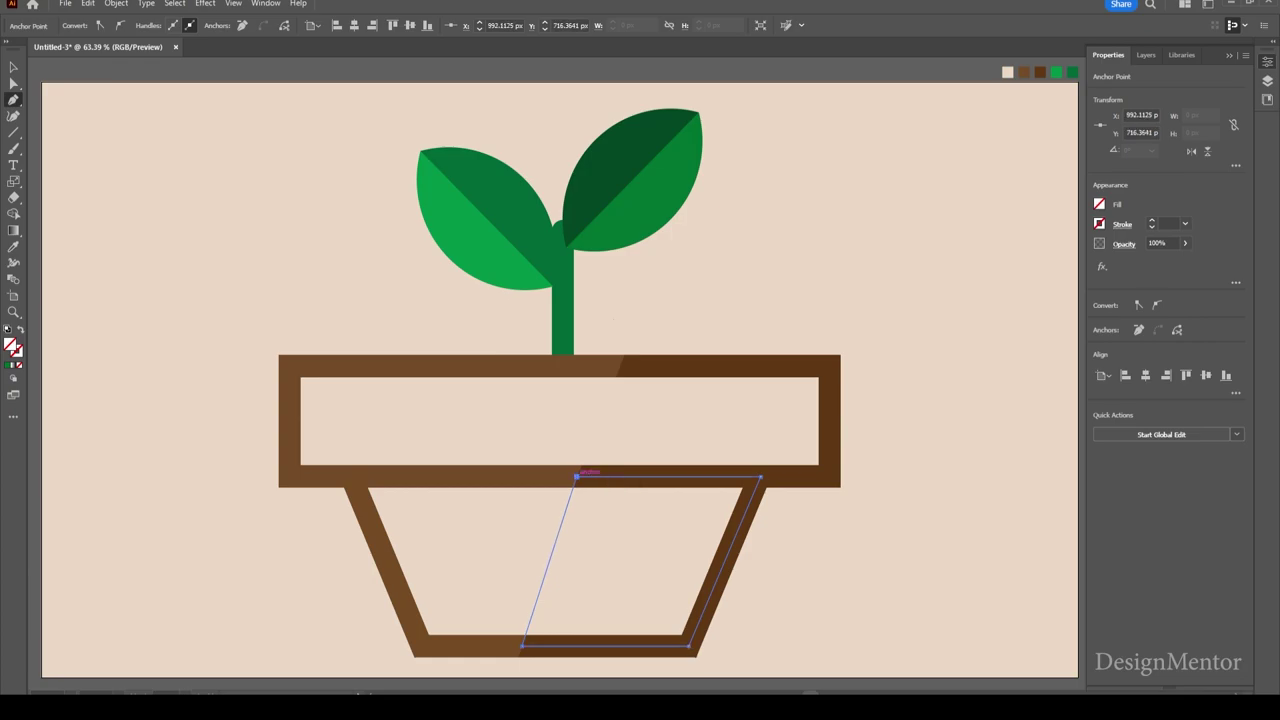
key(i)
click(720, 365)
Step: Bring the pot outline group in front of the new shading shape
key(v)
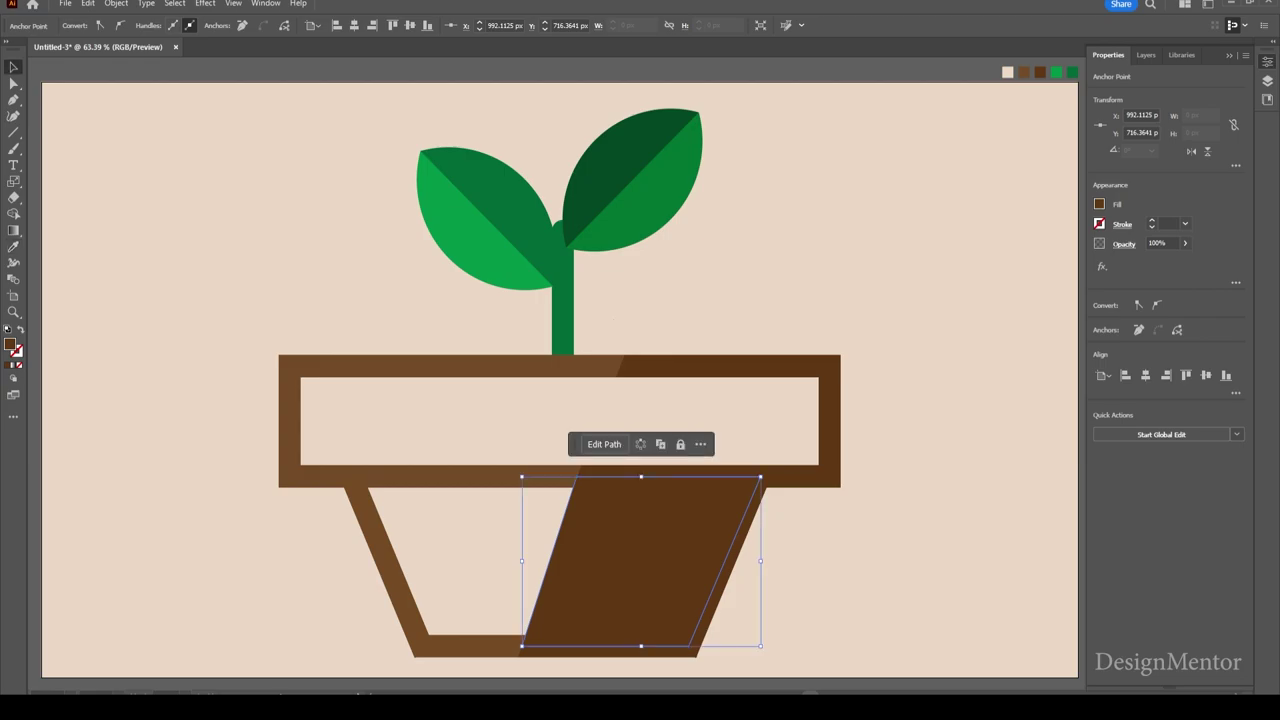
click(950, 450)
right_click(748, 365)
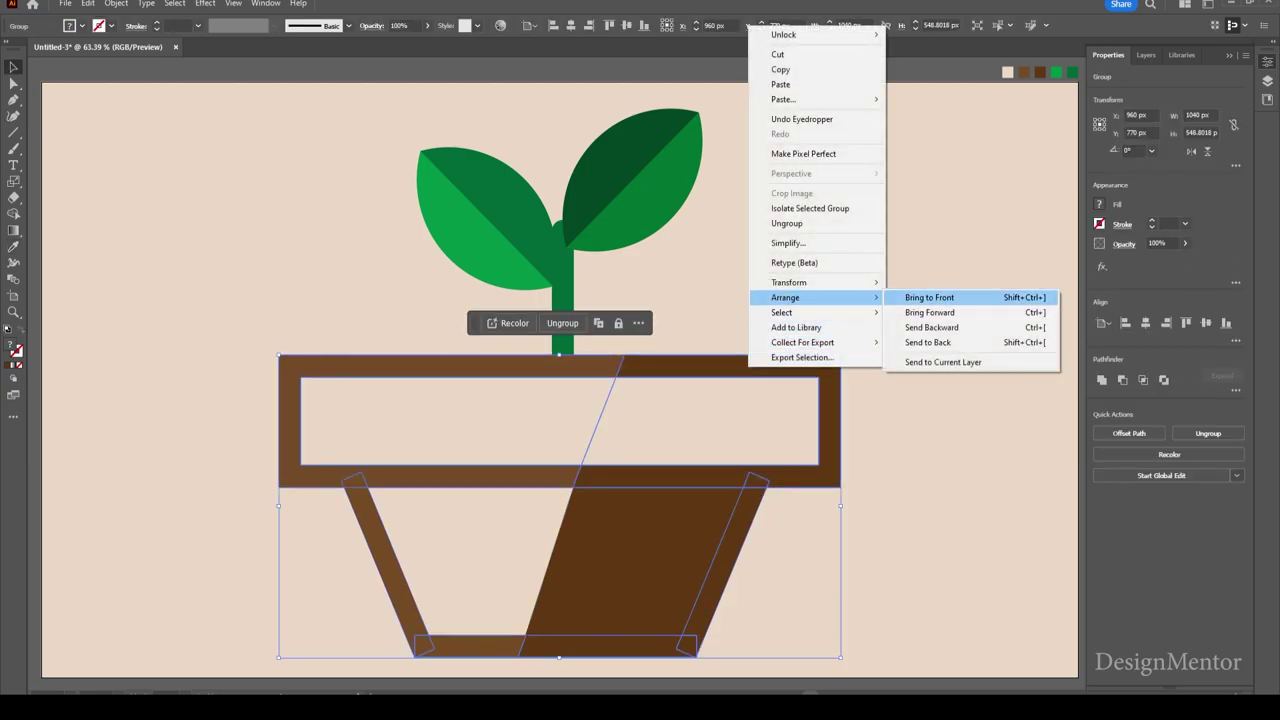
click(930, 297)
key(ctrl+shift+a)
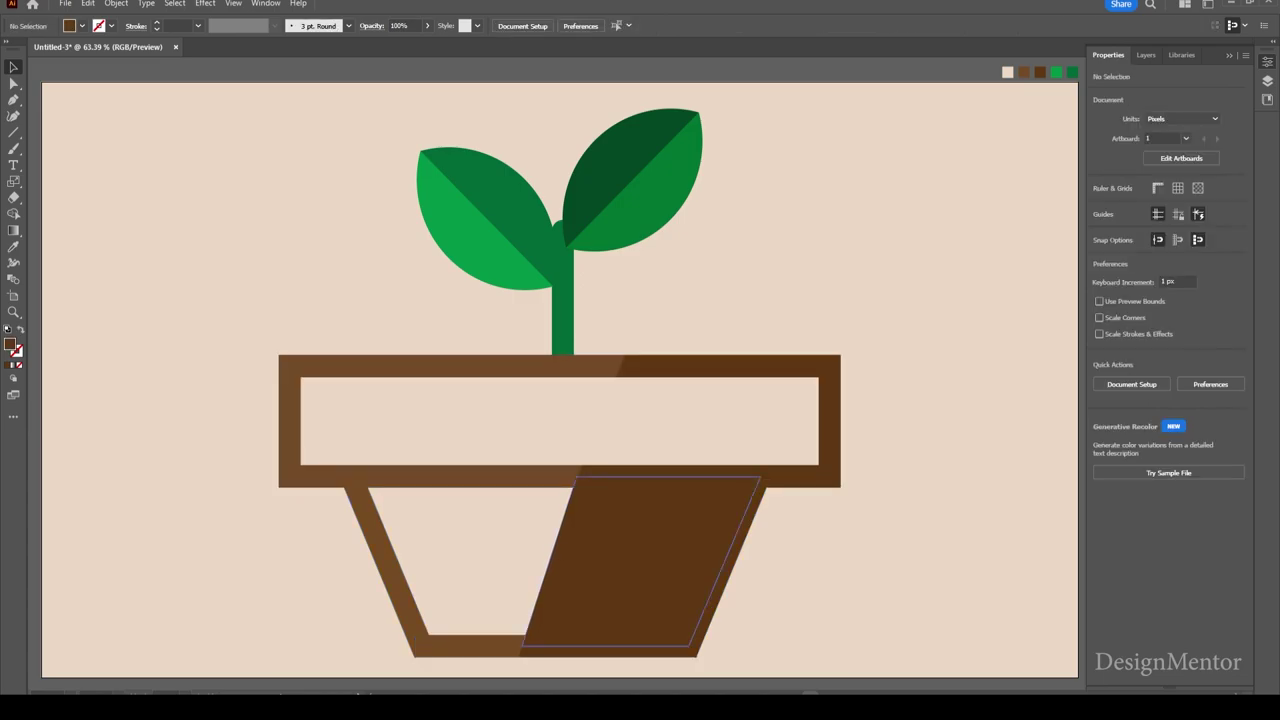
Step: Change the body shading's fill to medium brown 774013
click(640, 560)
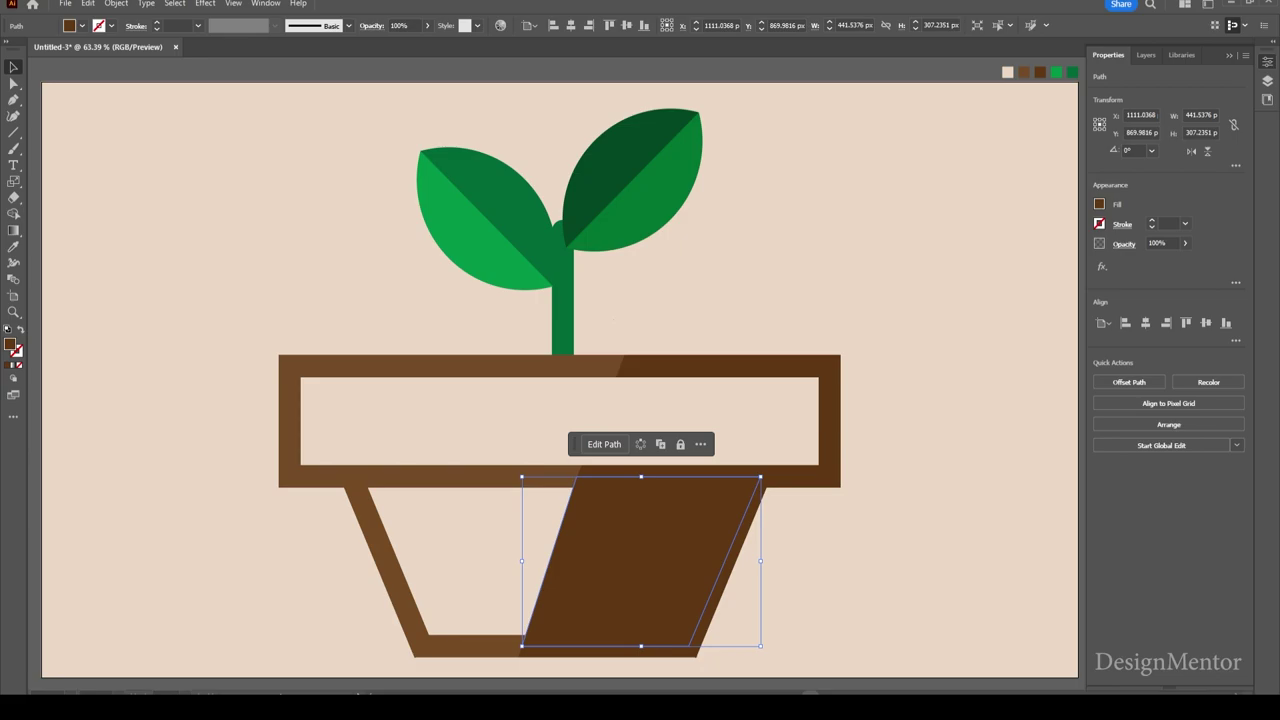
key(ctrl+h)
double_click(11, 345)
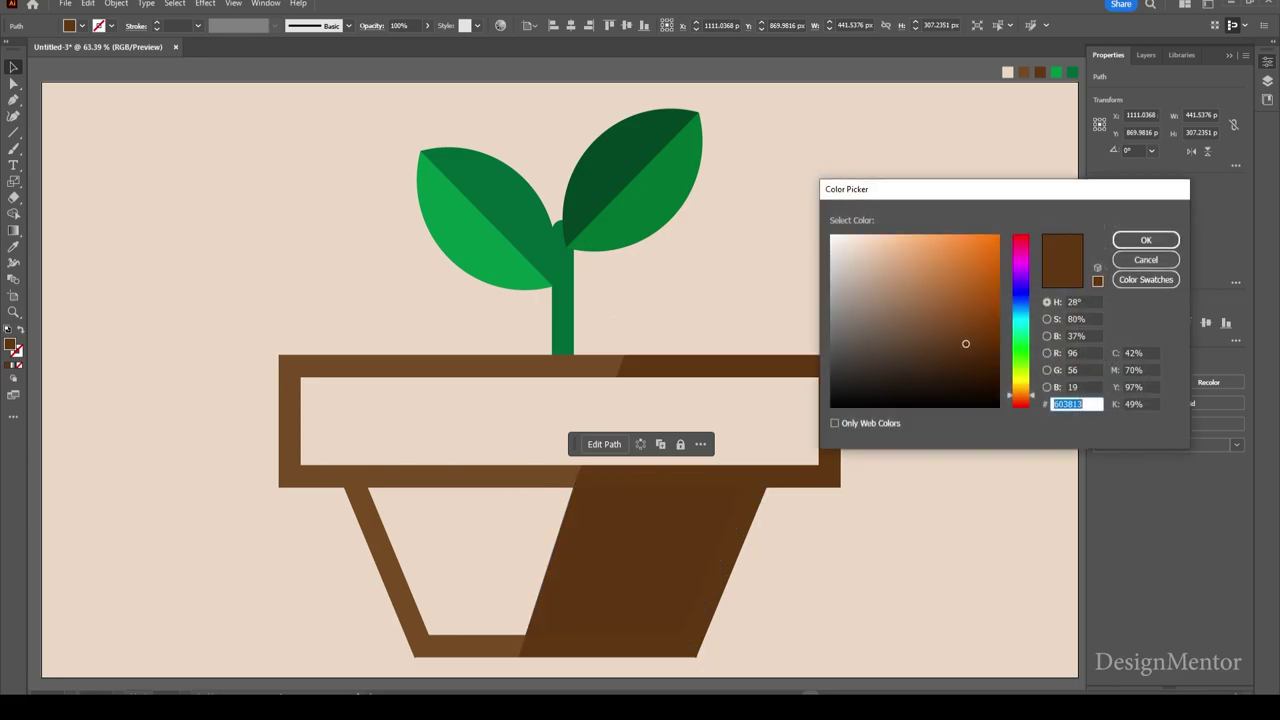
click(972, 326)
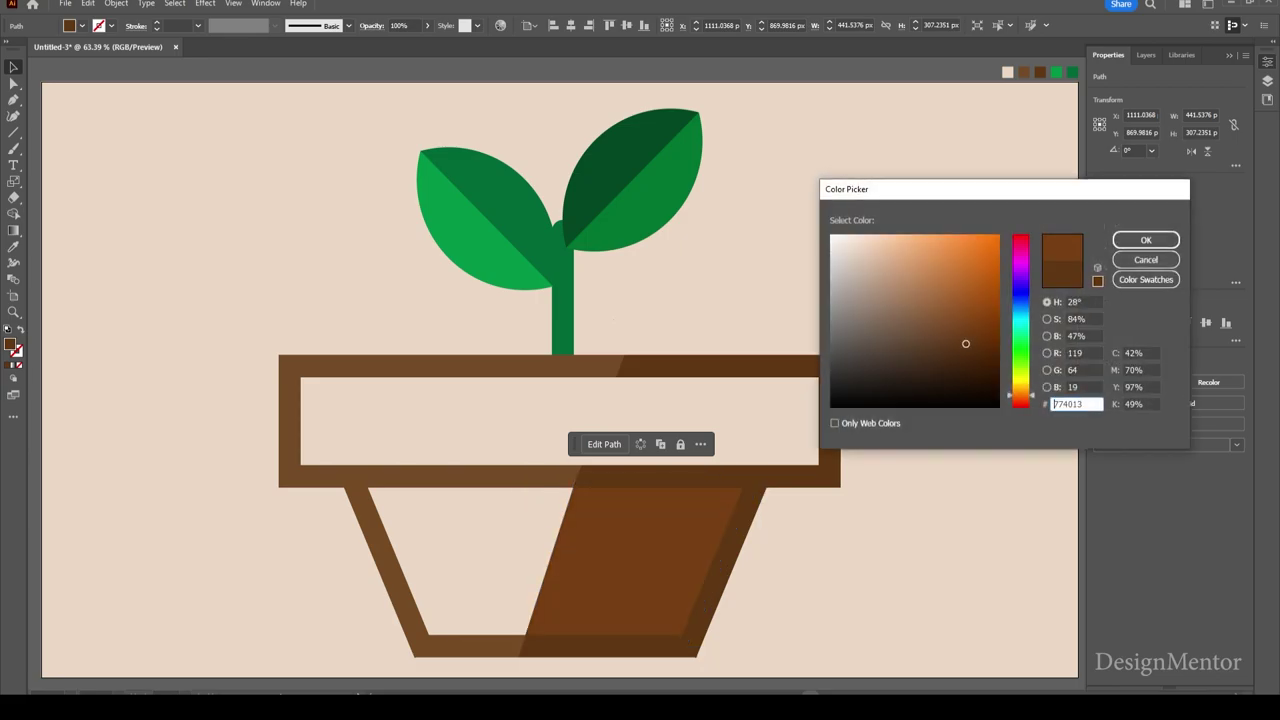
key(Return)
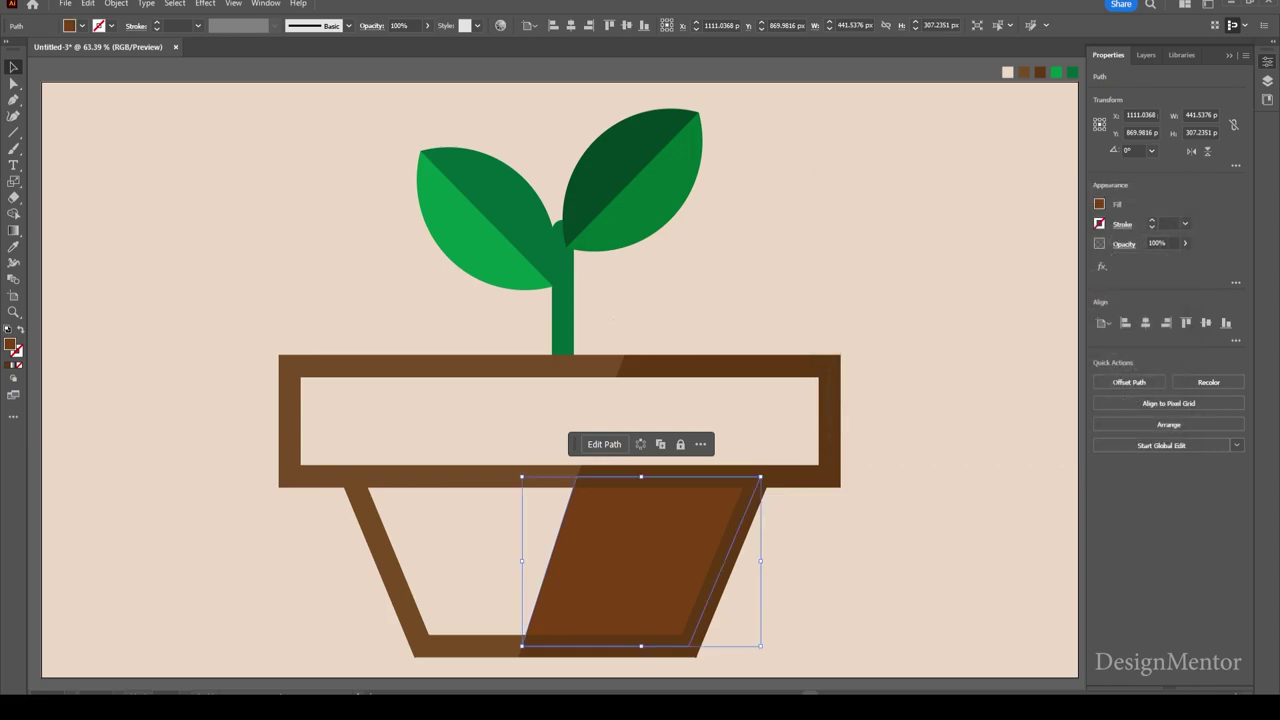
key(ctrl+shift+a)
Step: Draw a closed slanted shading shape over the right half of the pot's rim
key(p)
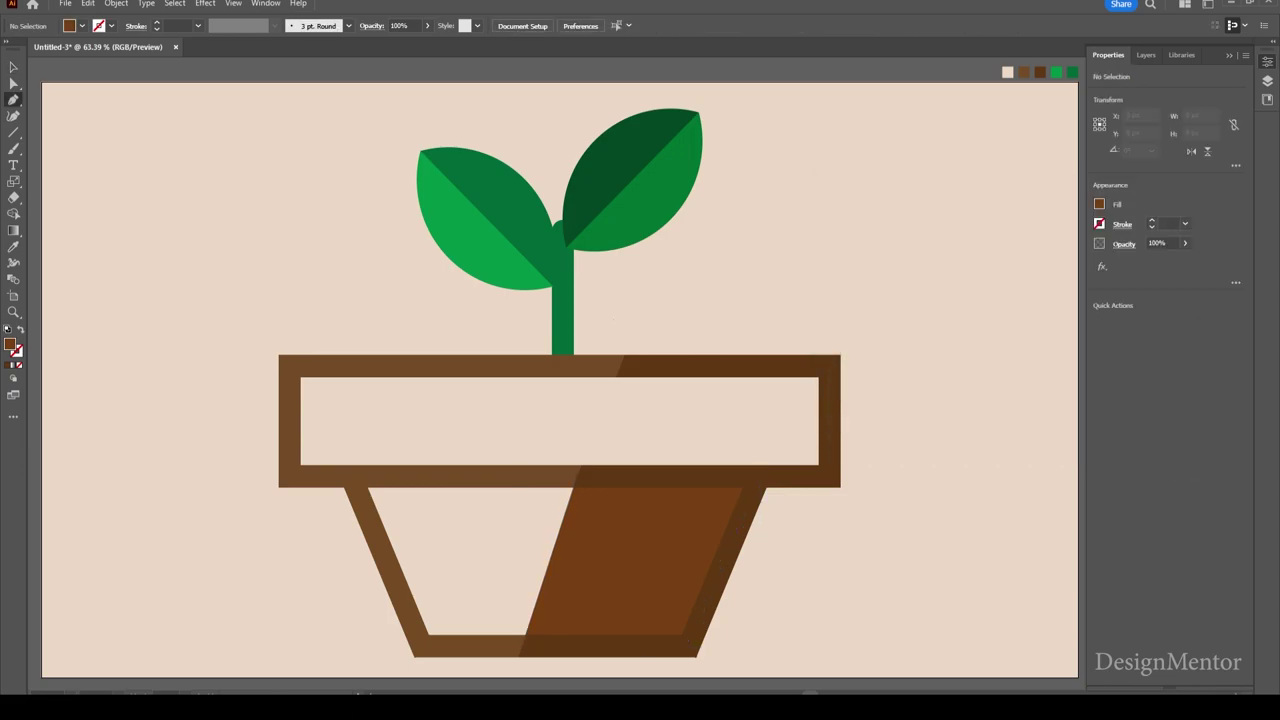
click(575, 475)
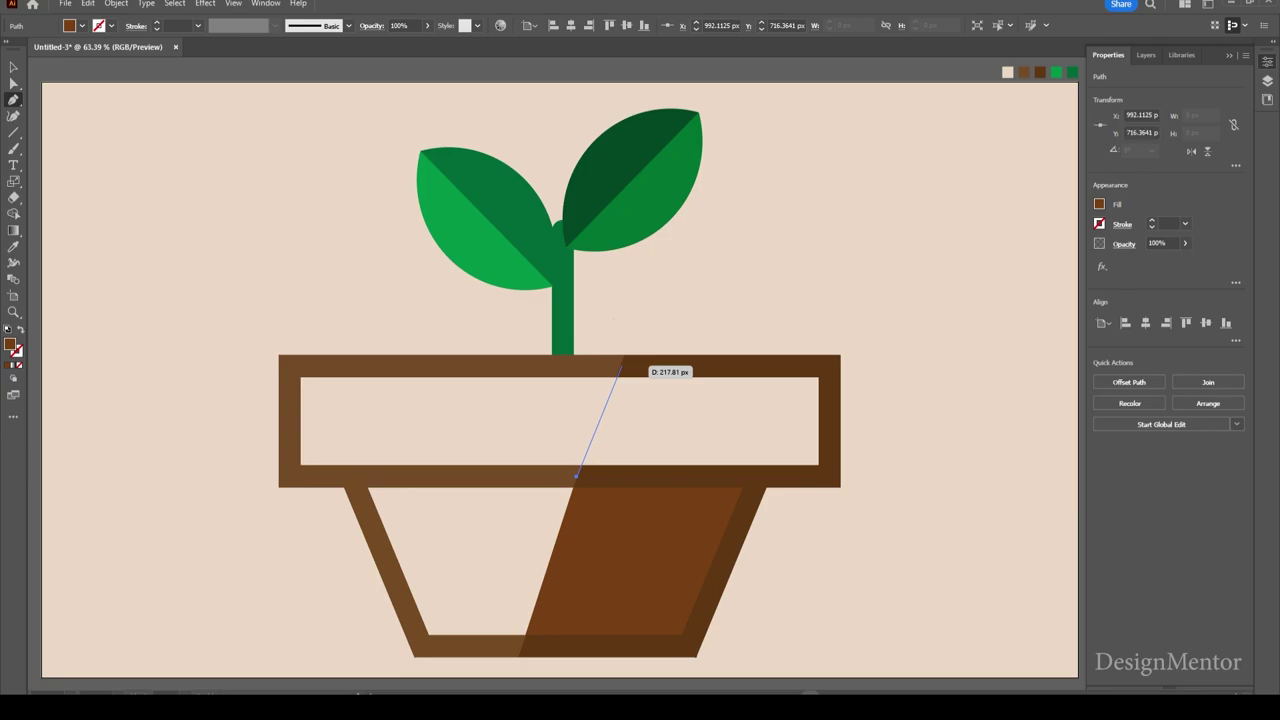
click(620, 366)
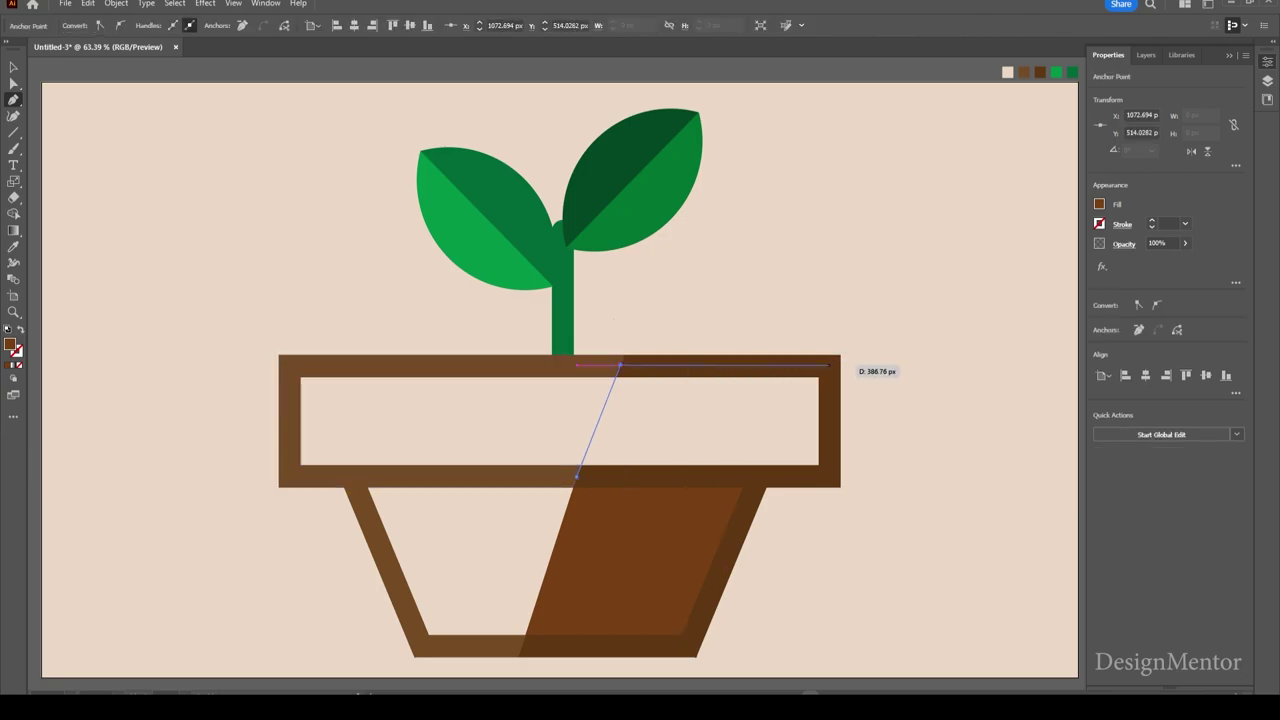
click(828, 365)
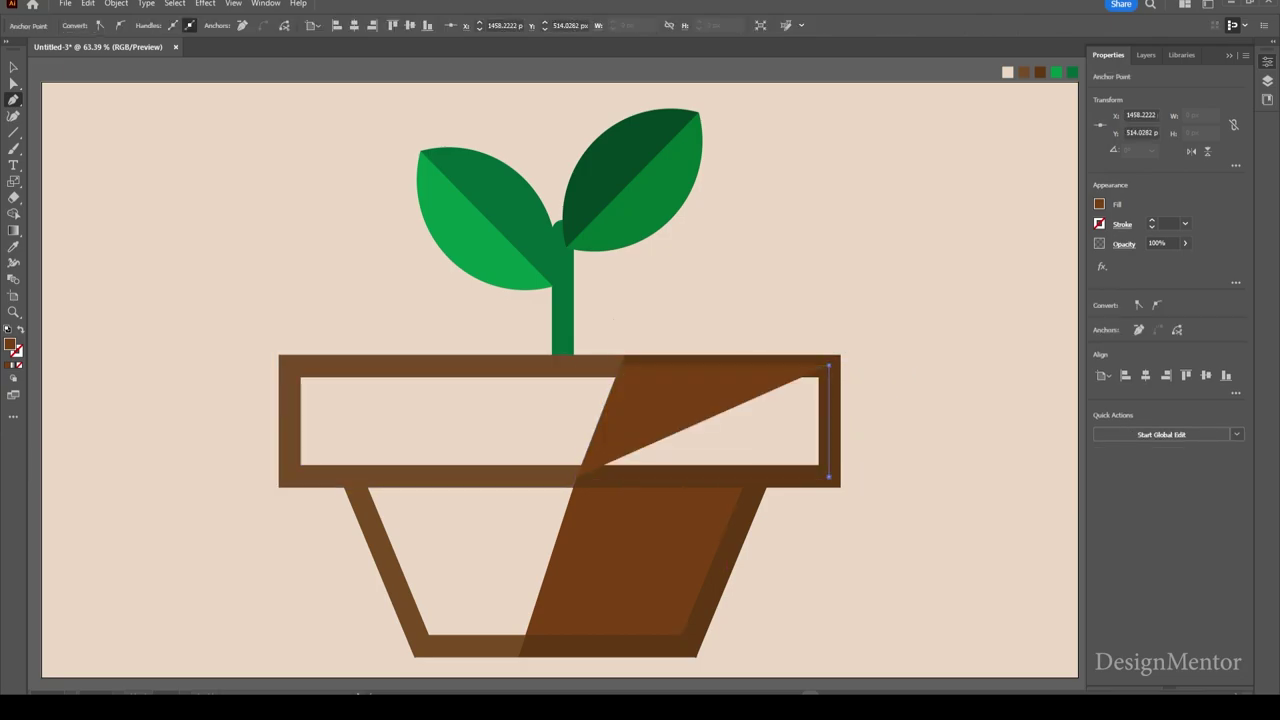
click(828, 474)
click(576, 474)
key(v)
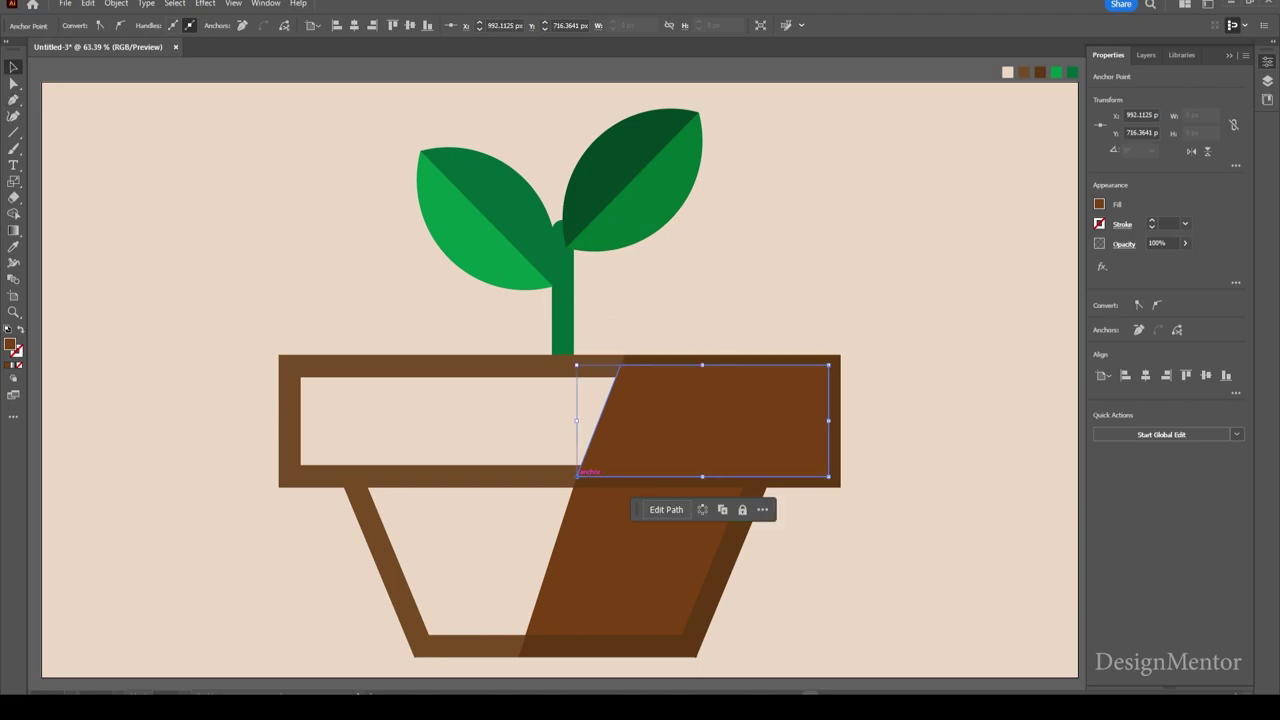
click(775, 510)
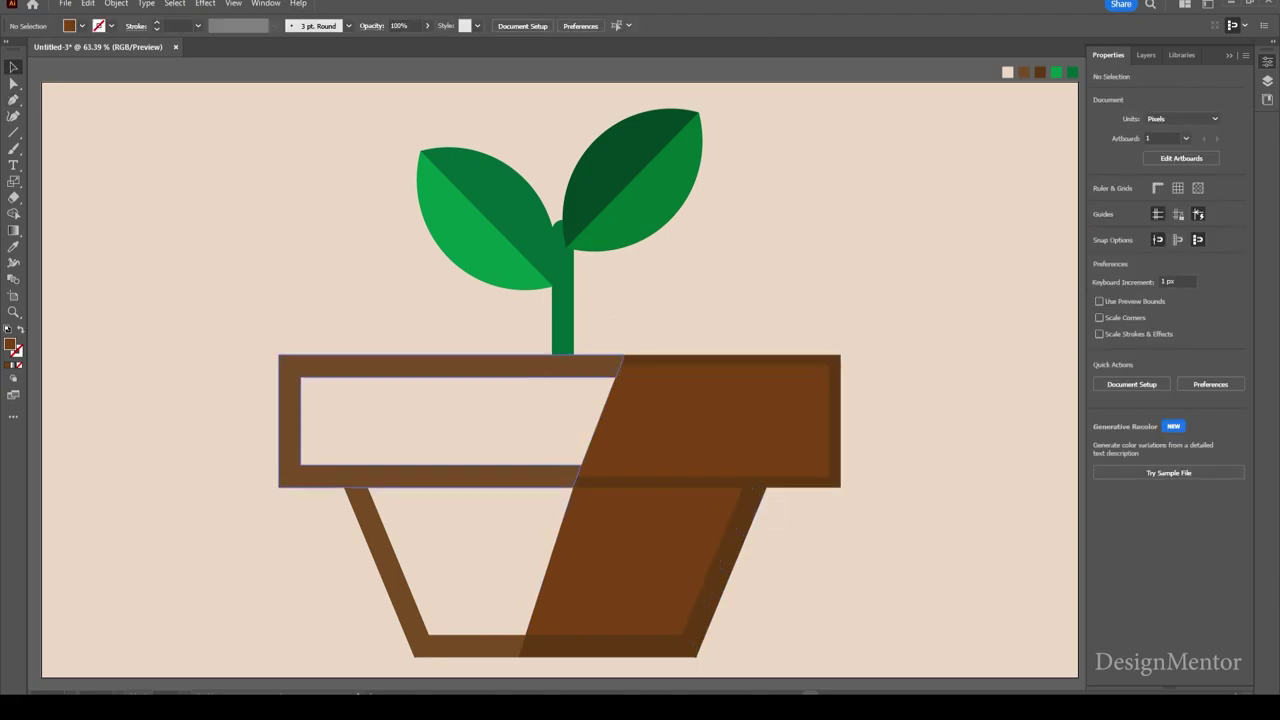
Step: Bring the pot outline group in front of the rim shading
click(540, 366)
right_click(540, 366)
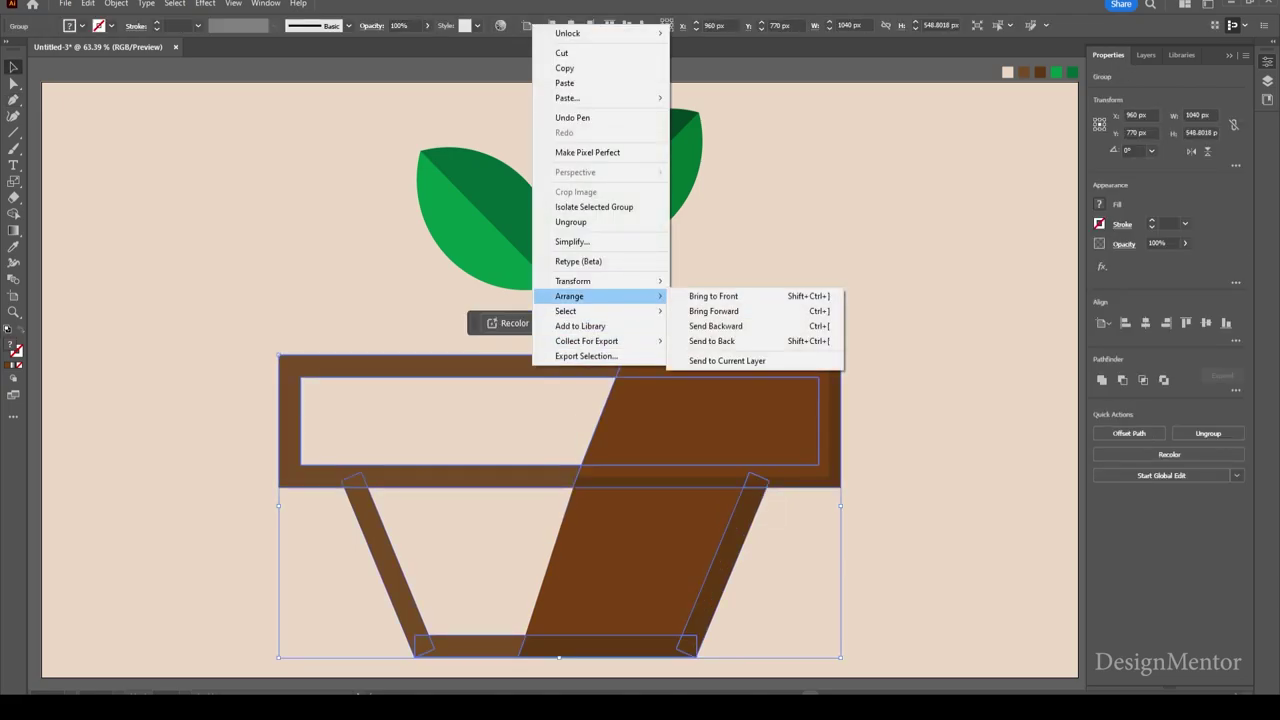
click(700, 296)
key(ctrl+shift+a)
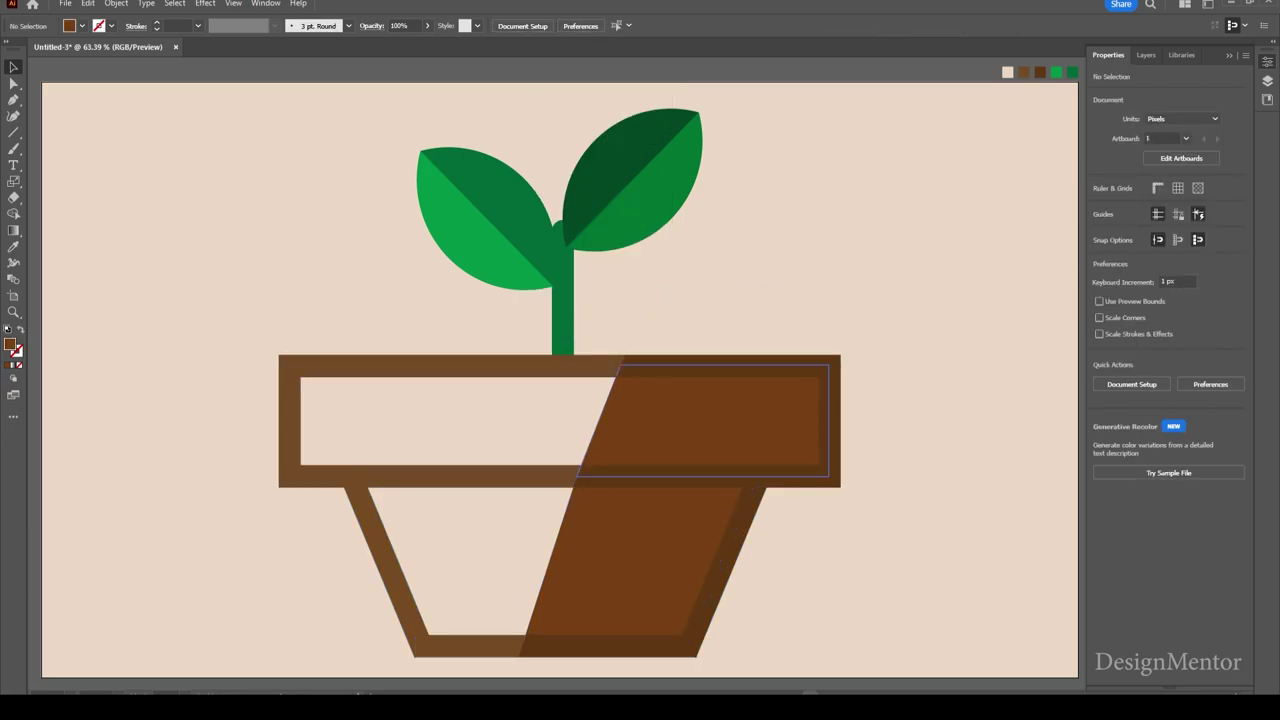
Step: Lighten the right rim shading's fill to brown 99521d
click(720, 420)
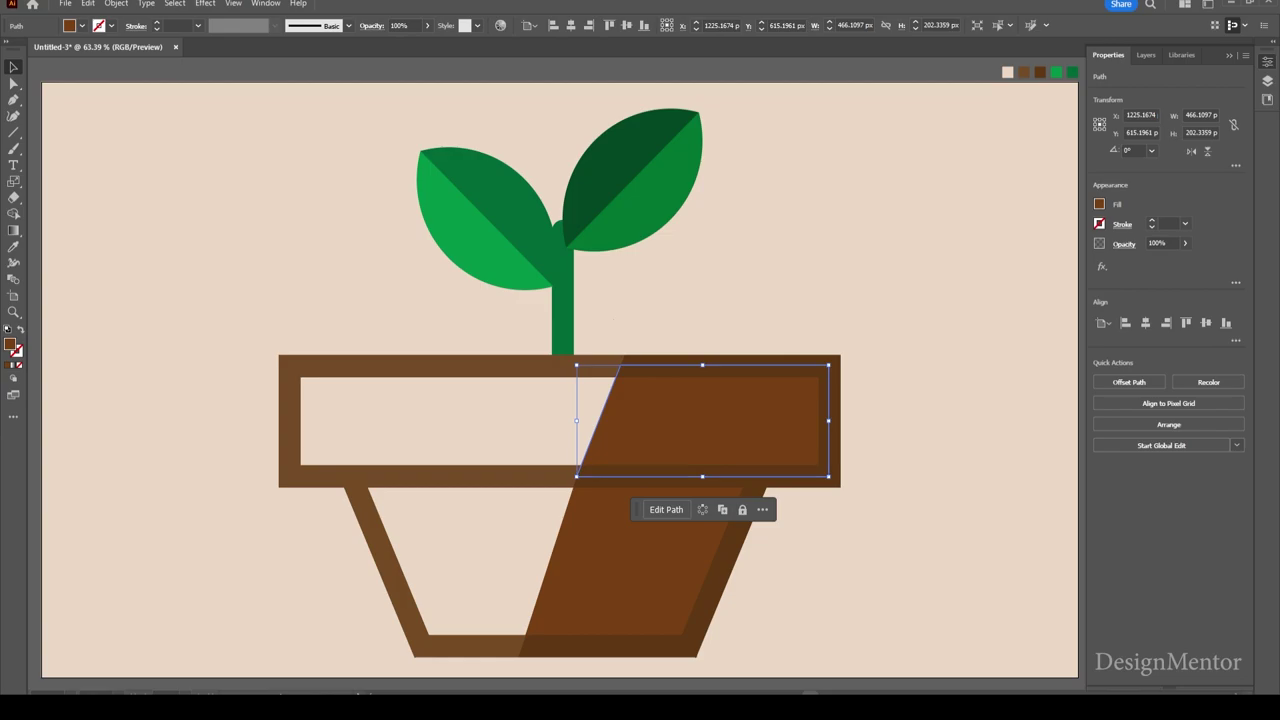
double_click(11, 345)
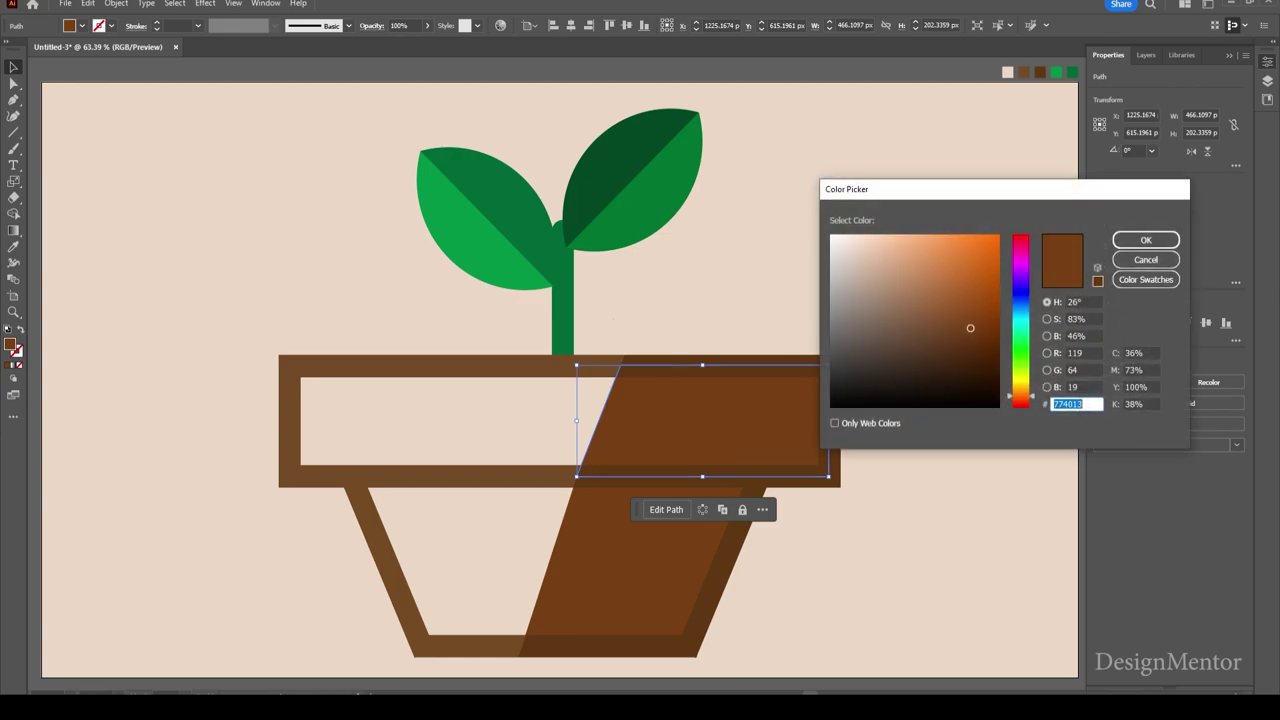
click(972, 318)
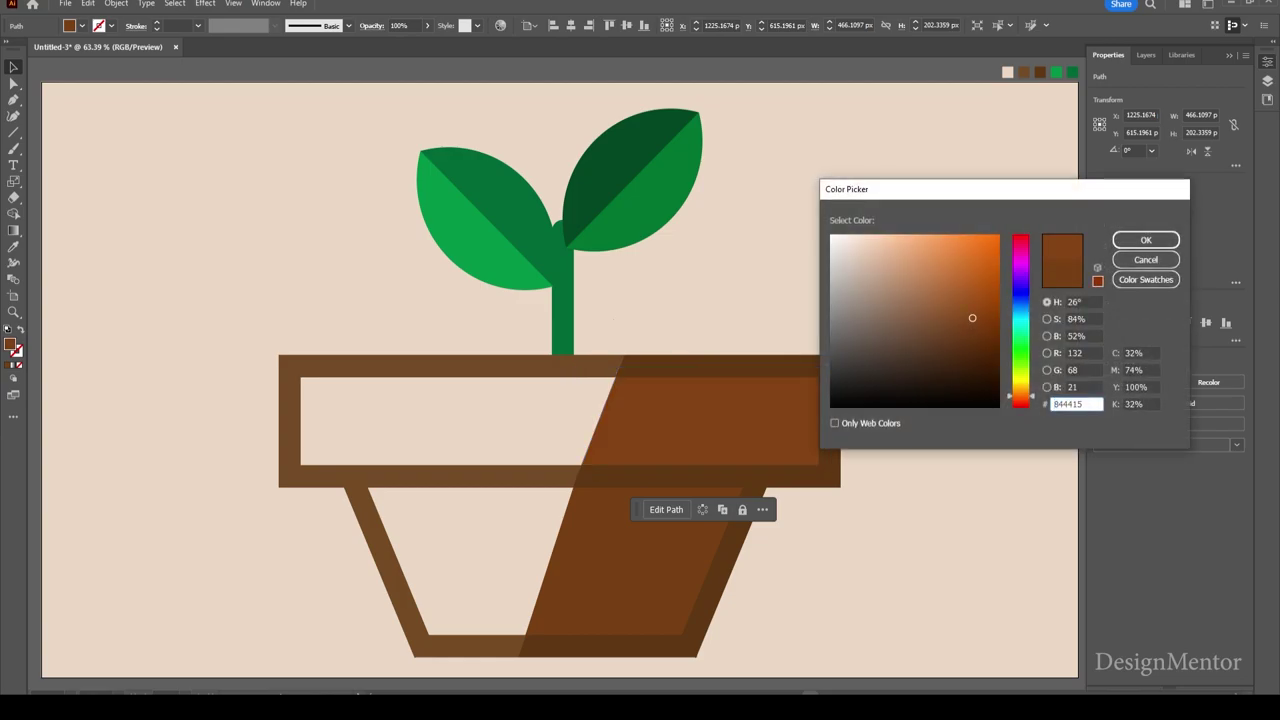
drag(972, 318, 967, 303)
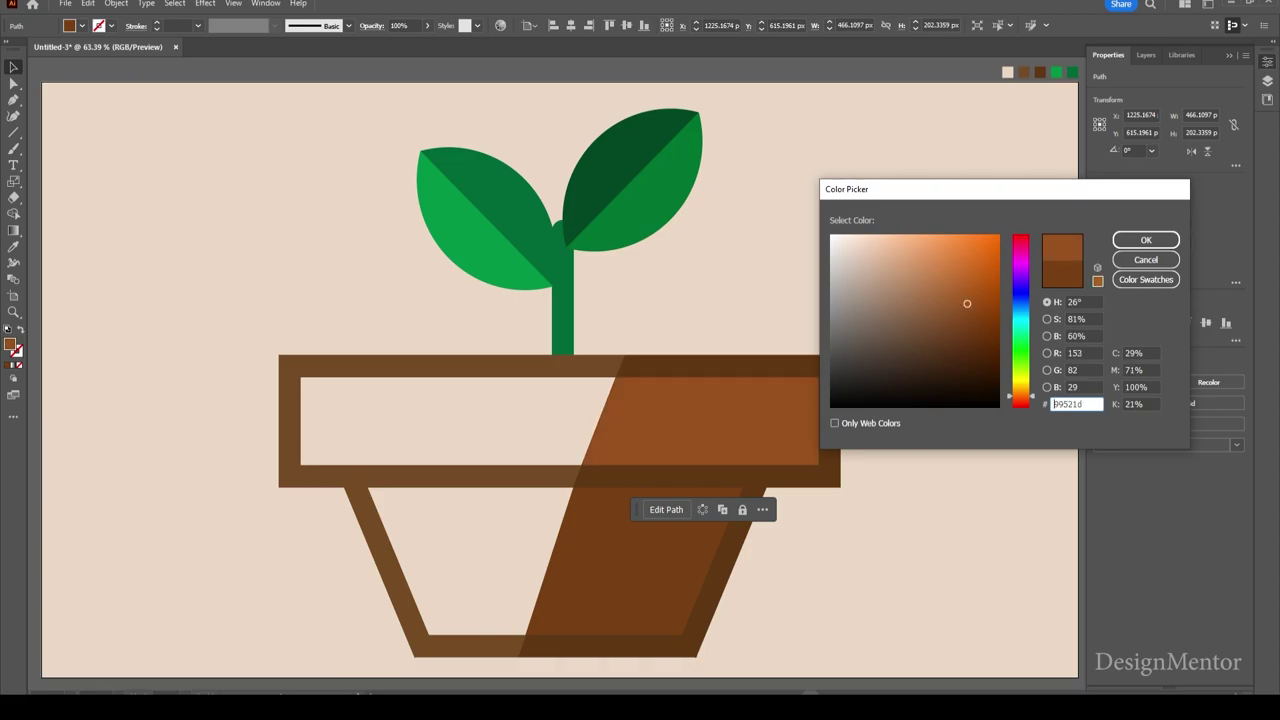
click(1146, 240)
click(880, 560)
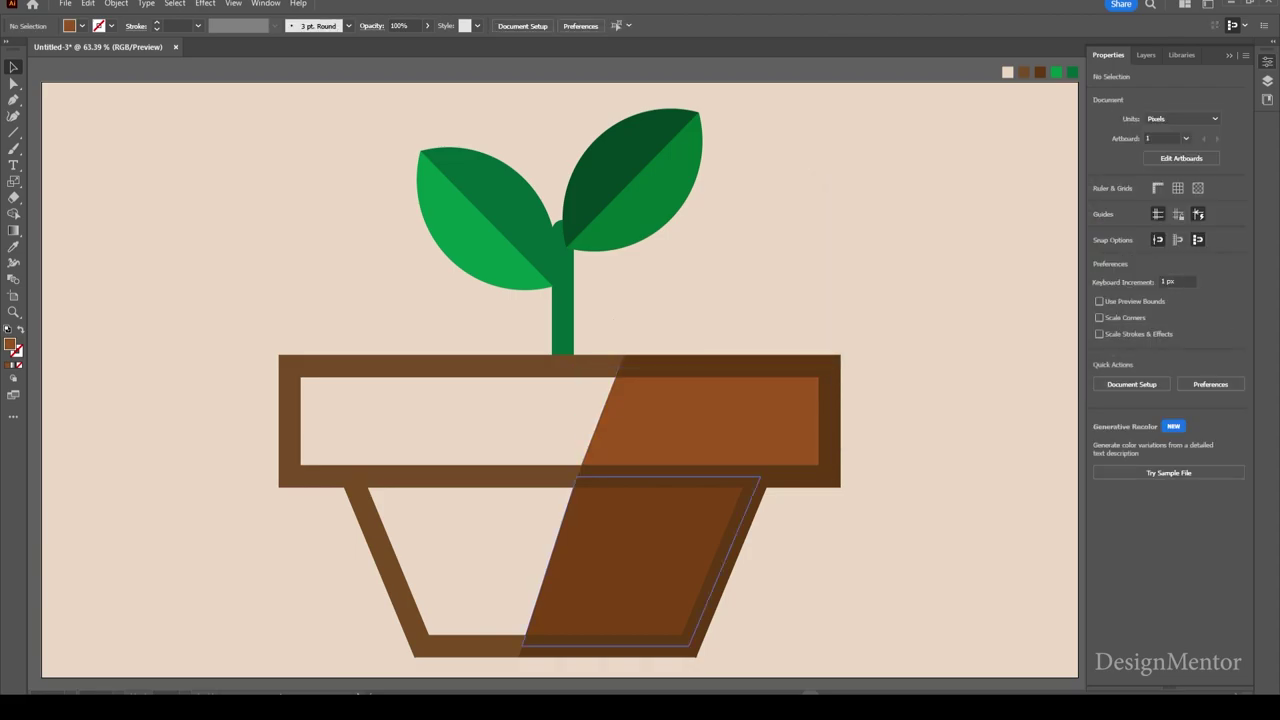
Step: Copy the rim shading's brown onto the body shading shape with the Eyedropper
click(640, 560)
key(i)
click(720, 420)
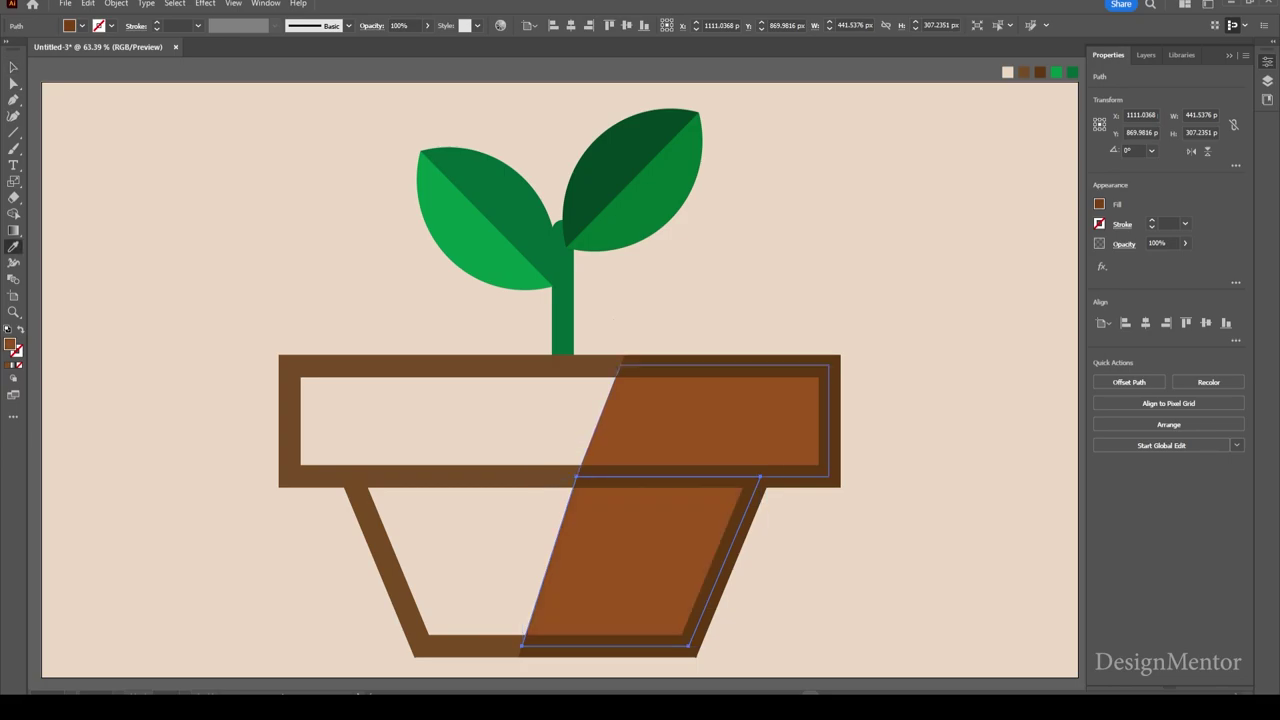
key(v)
key(ctrl+shift+a)
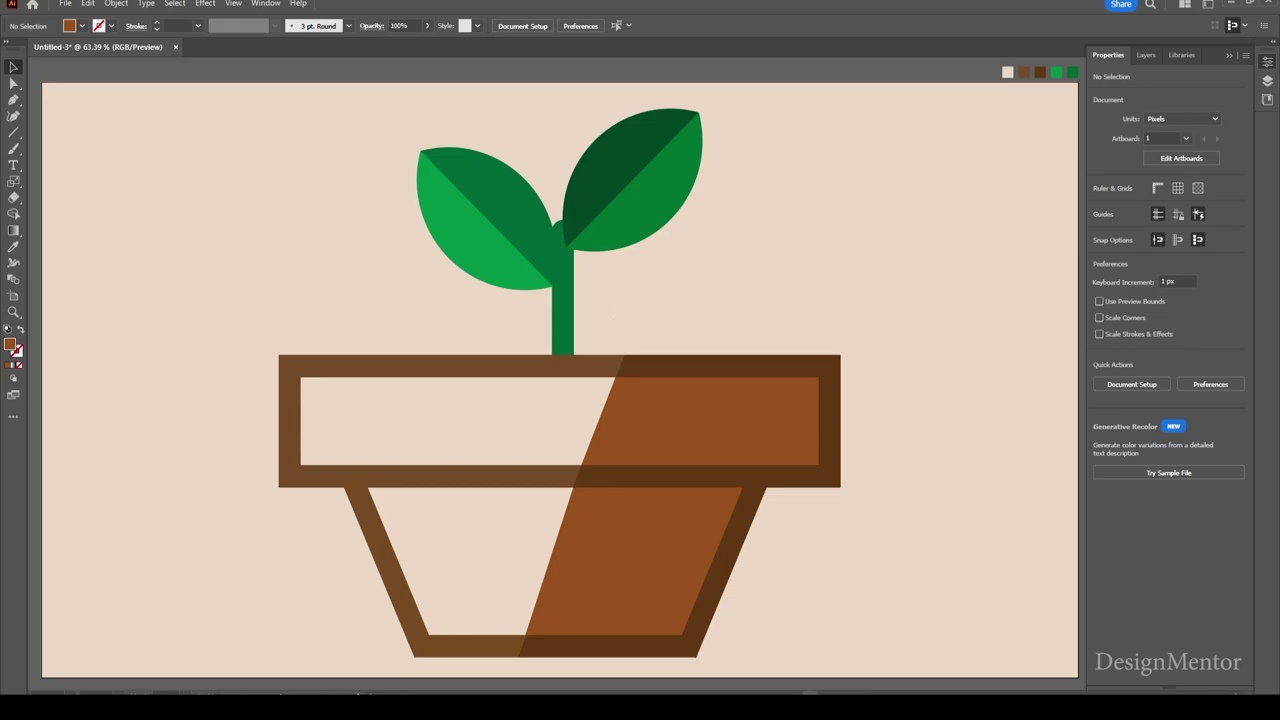
Step: Draw a four-point slant-edged shape over the left rim and fill it with the rim's dark brown
key(p)
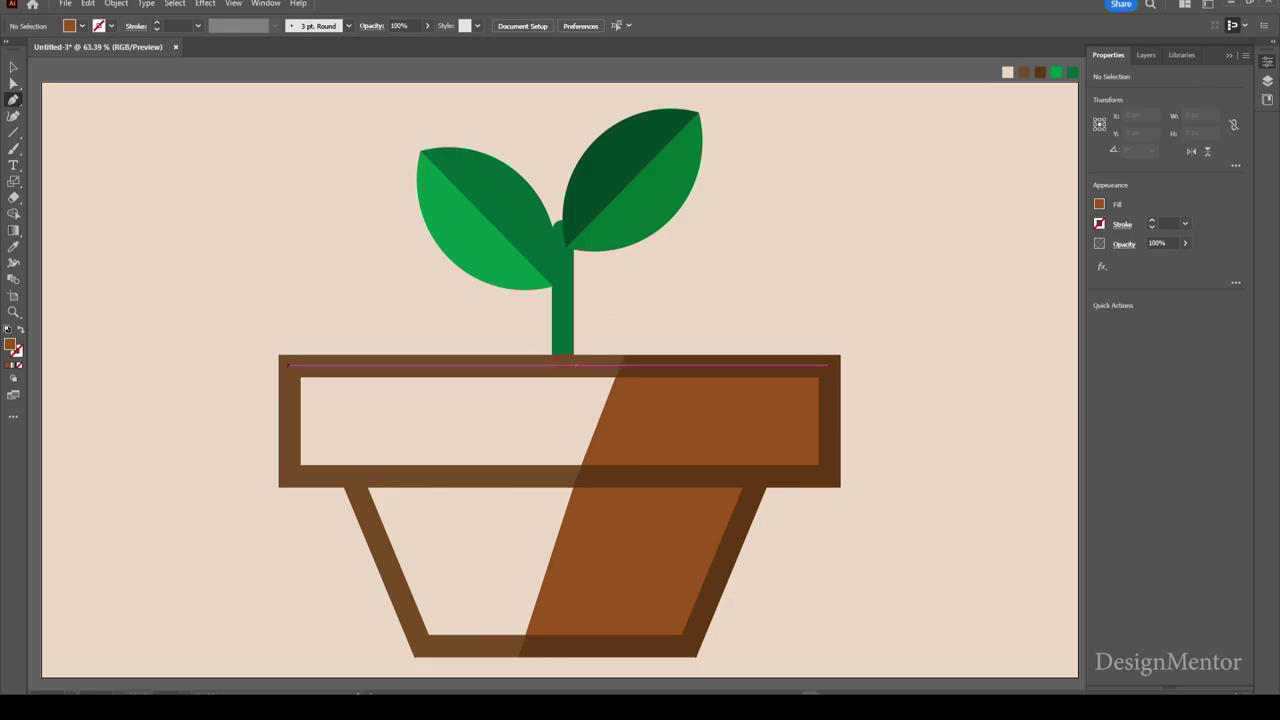
click(287, 365)
click(620, 366)
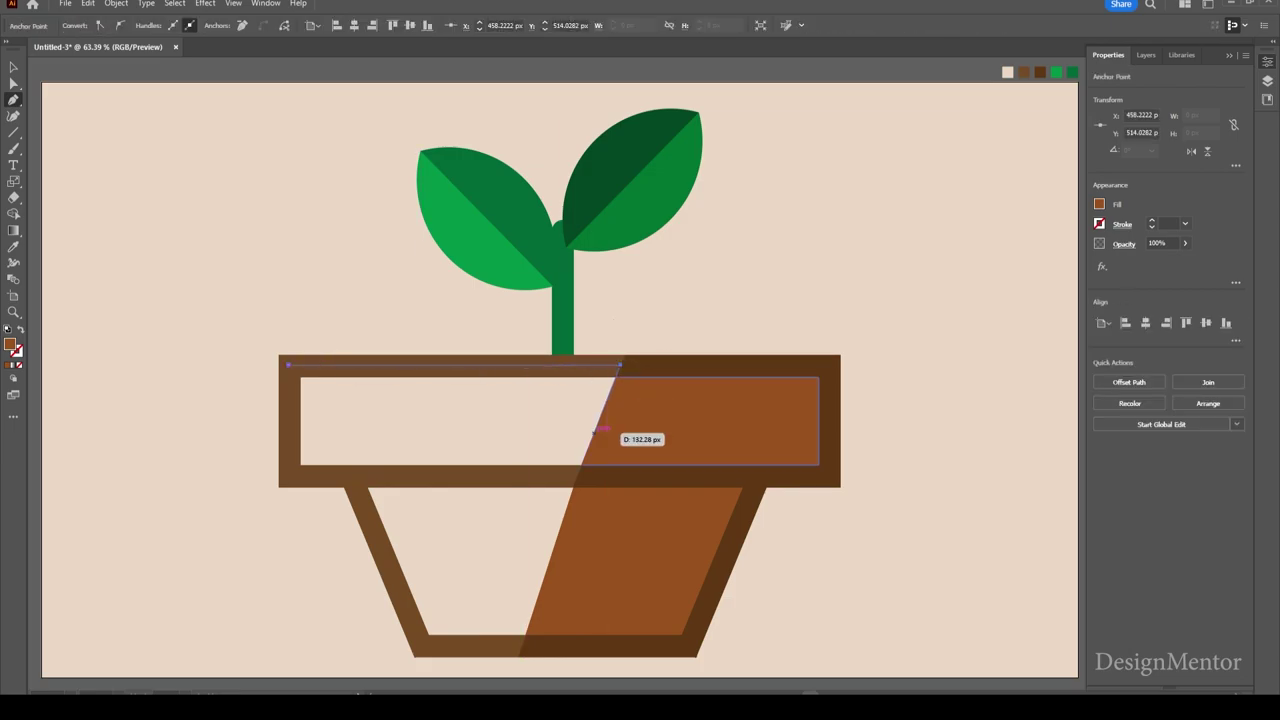
click(577, 476)
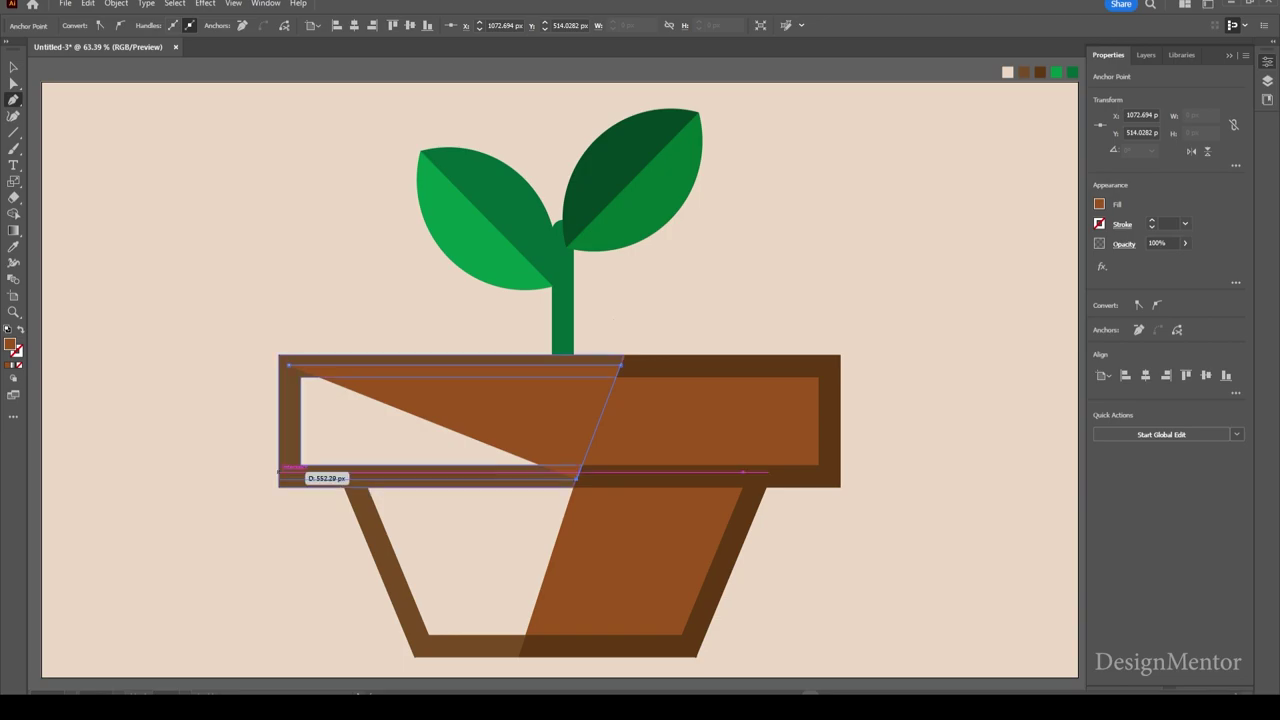
click(288, 478)
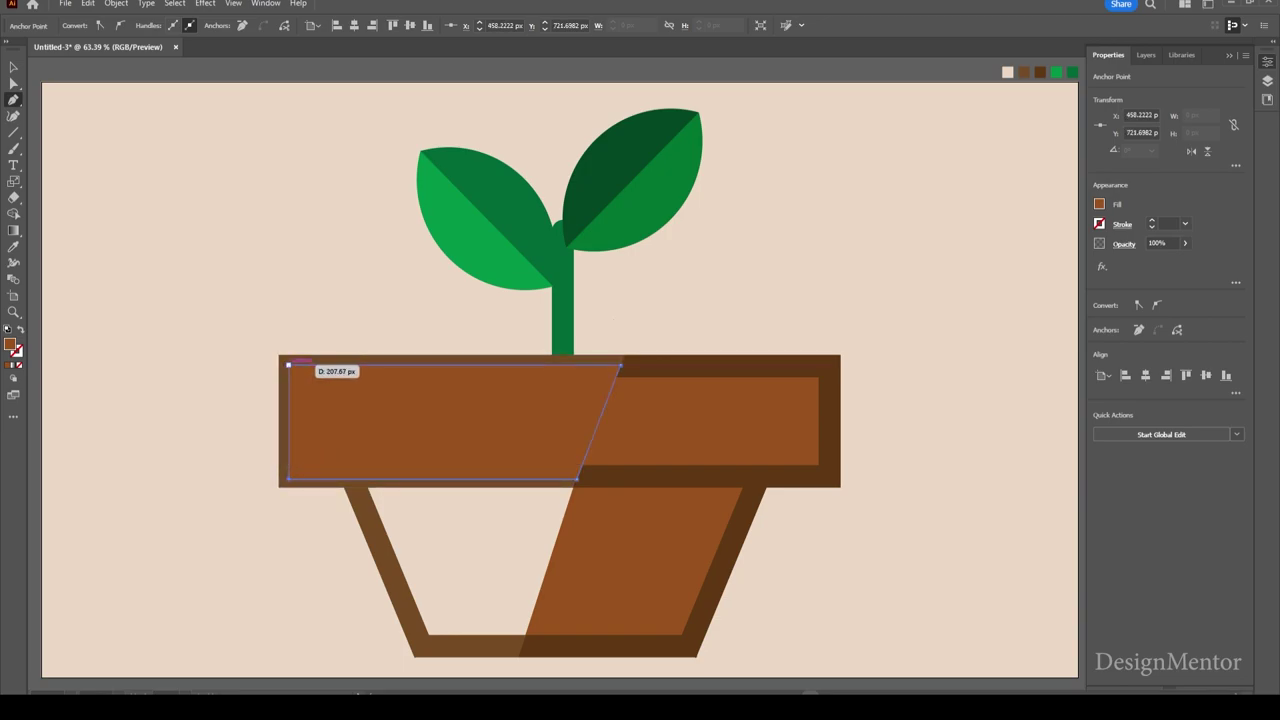
click(288, 365)
key(i)
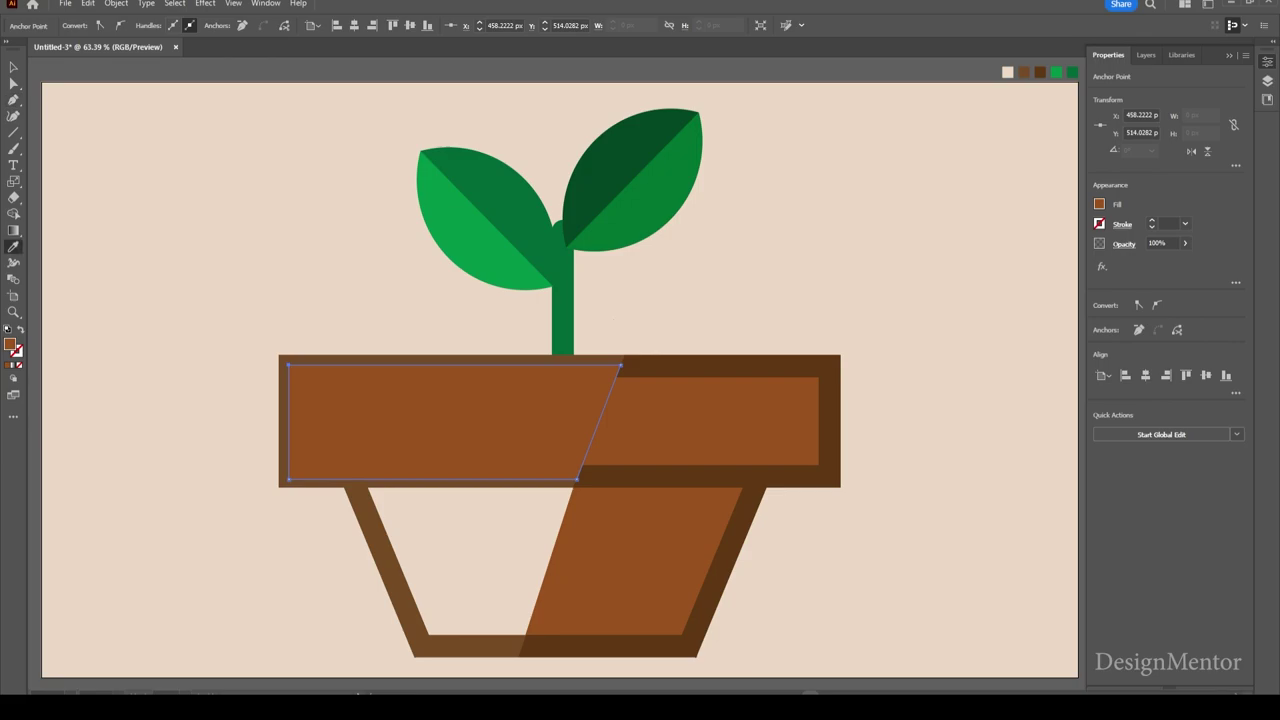
click(284, 420)
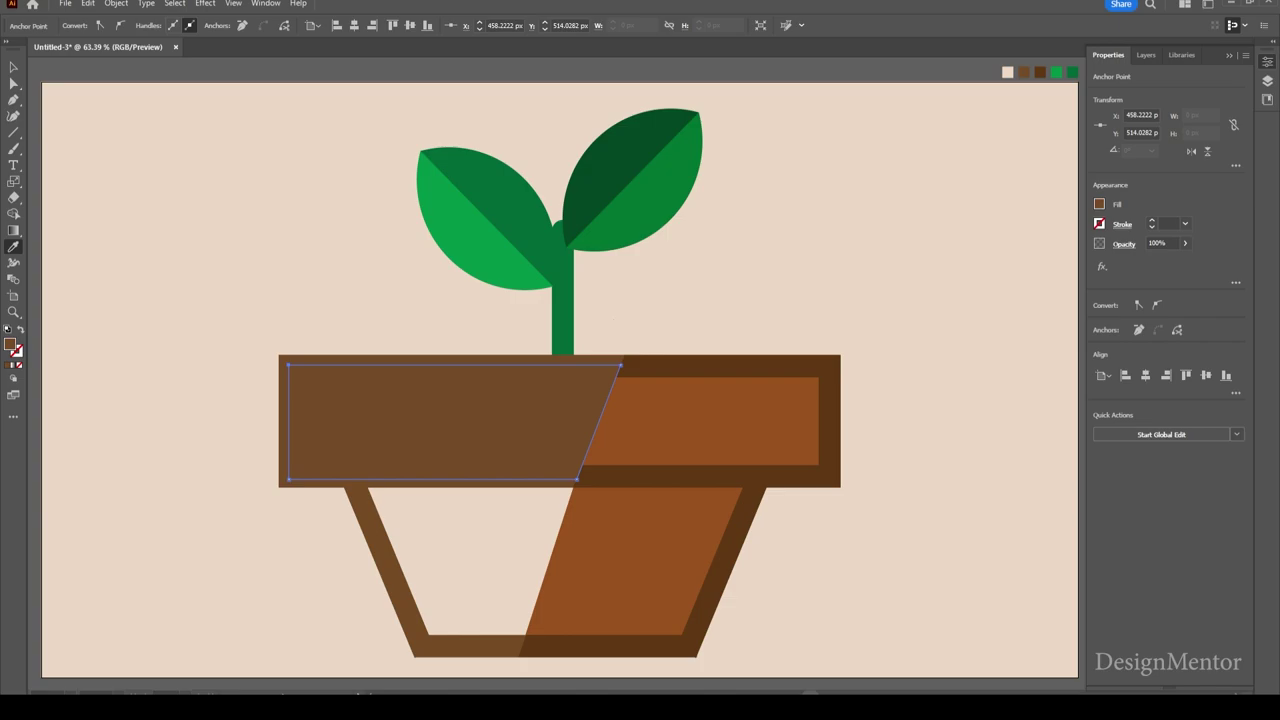
Step: Set the left rim shape's fill to brown 91572c
double_click(11, 345)
text(91572c)
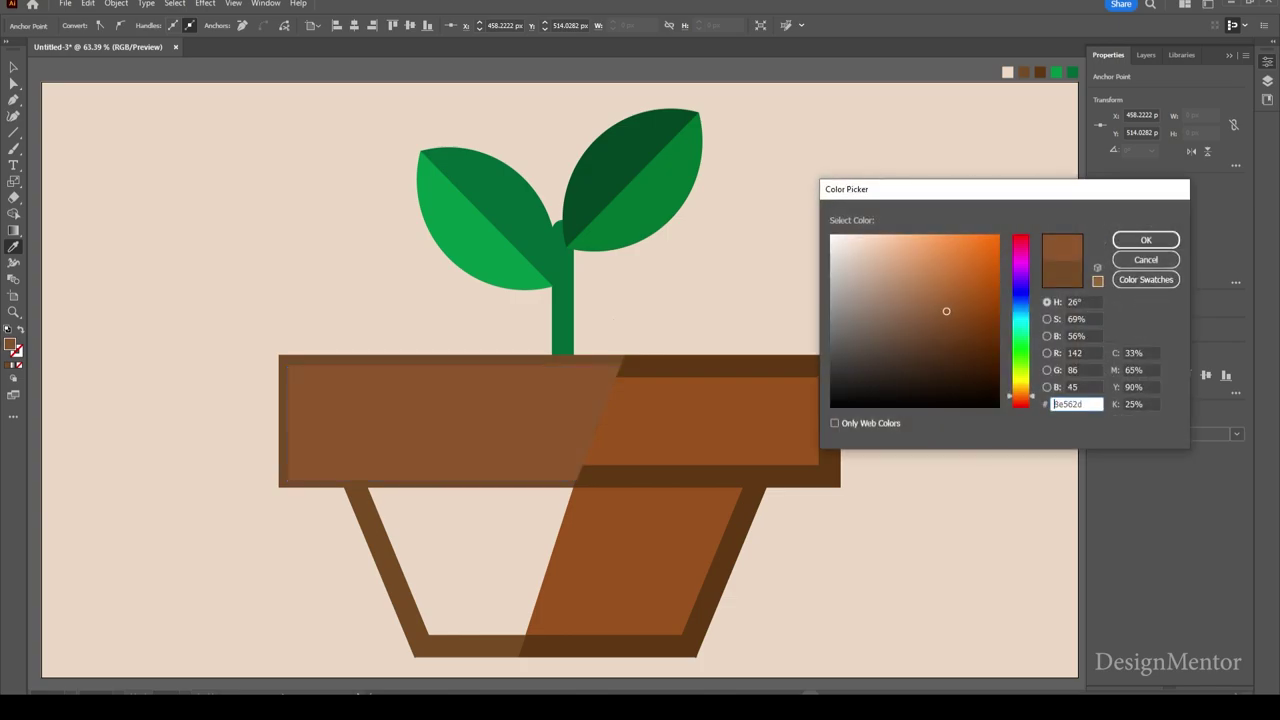
key(Return)
key(v)
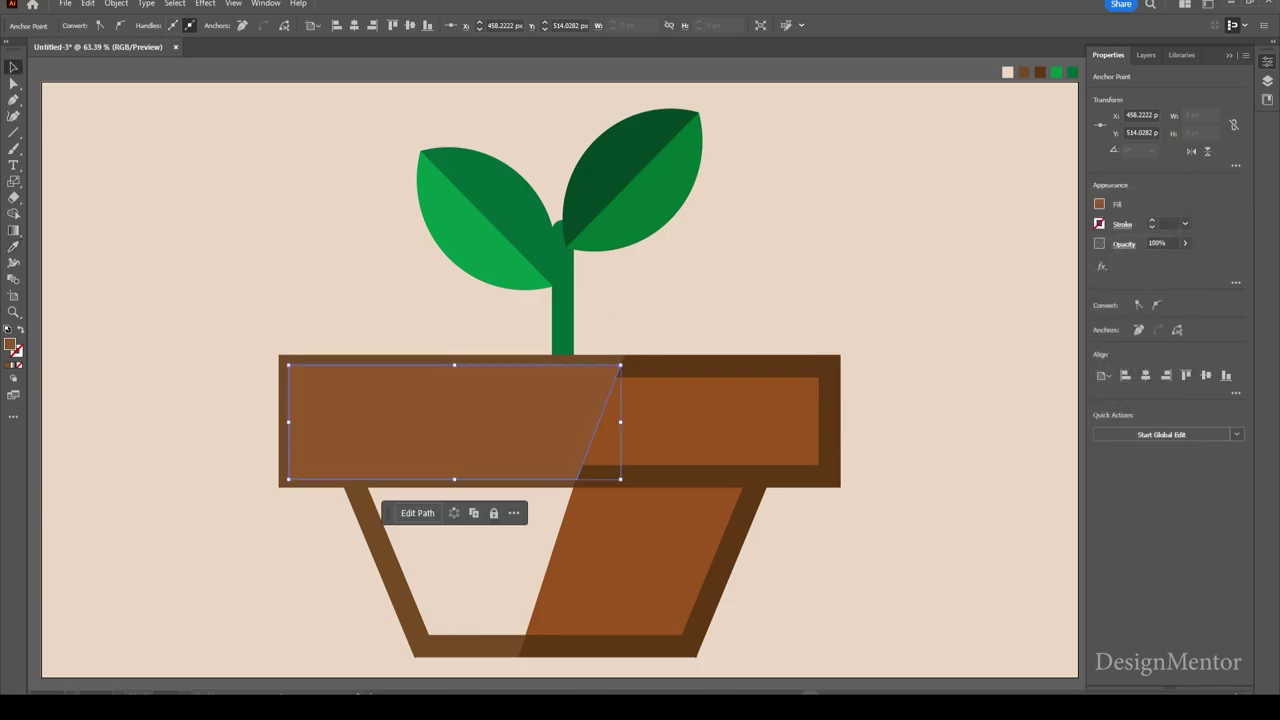
key(ctrl+shift+a)
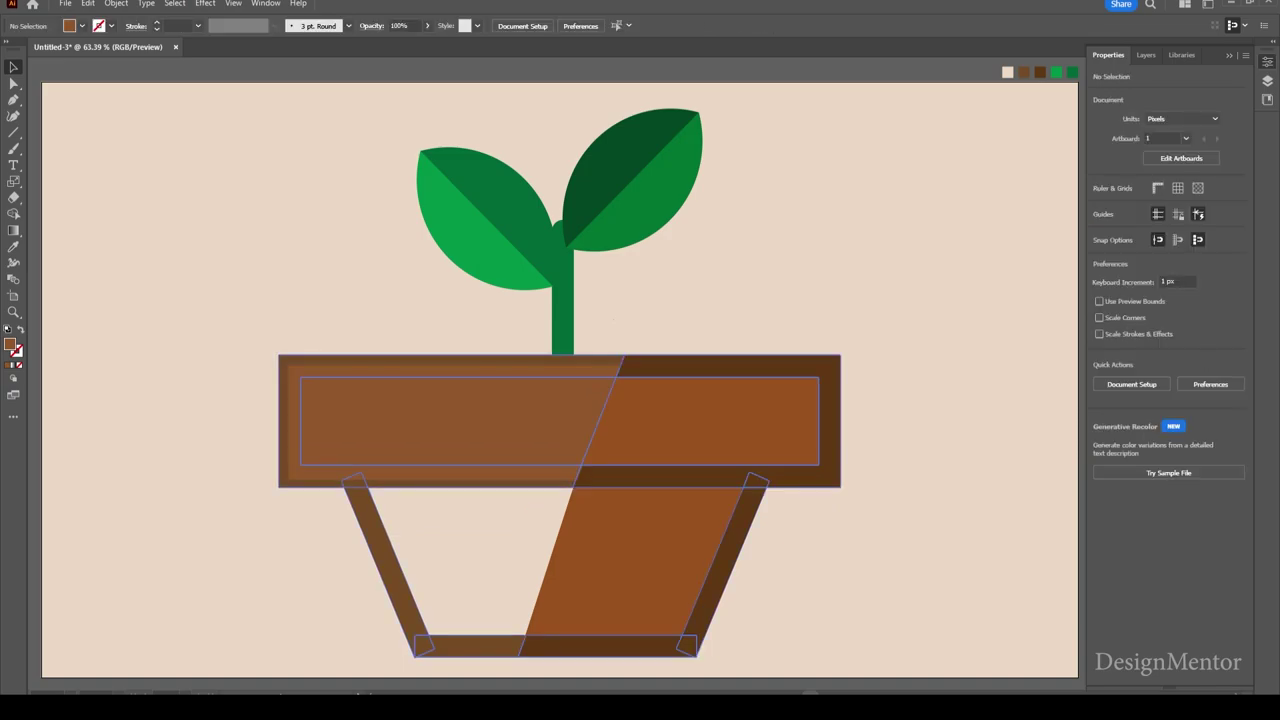
Step: Bring the pot outline group back in front of the left rim shading
click(360, 500)
right_click(370, 528)
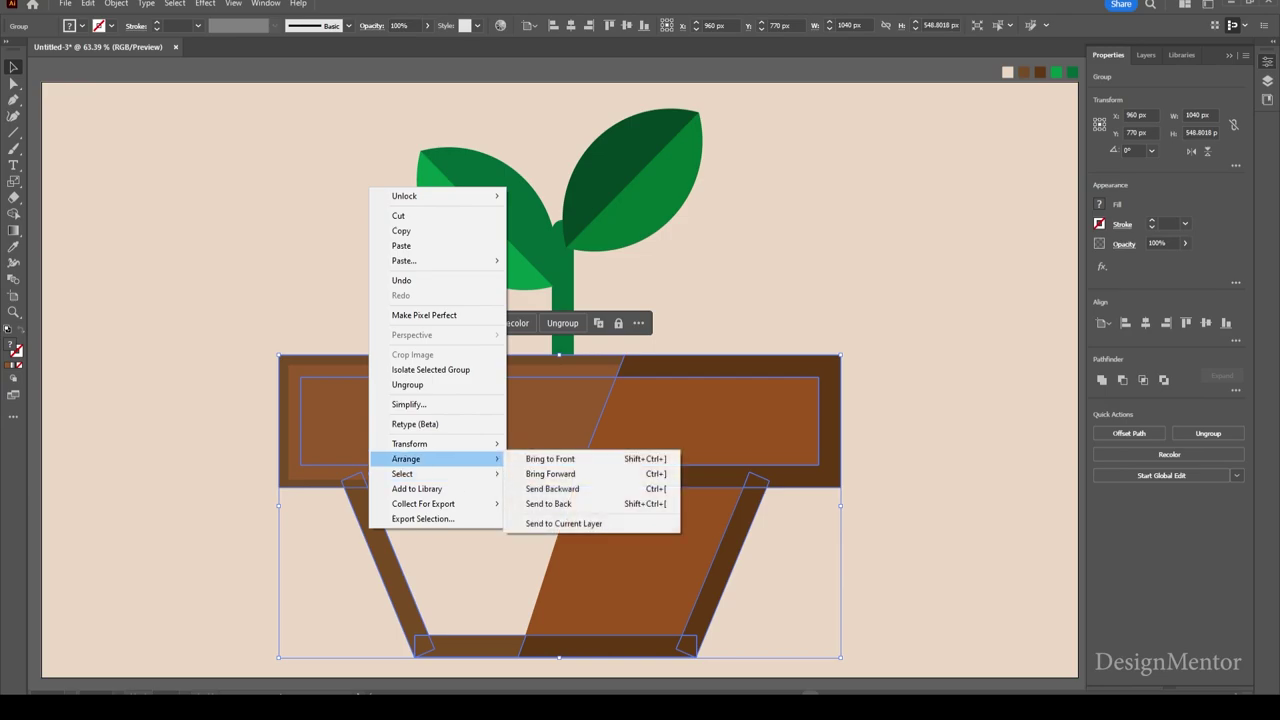
click(540, 459)
key(ctrl+shift+a)
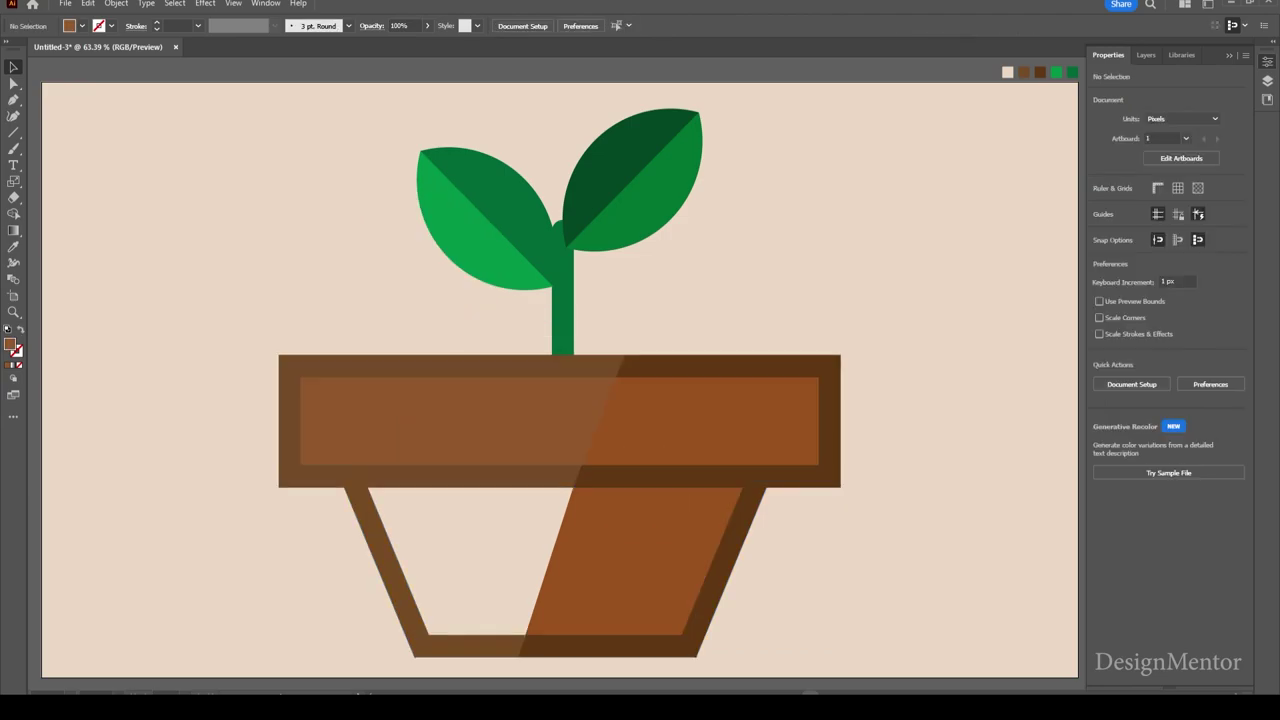
Step: Draw a closed trapezoid shading shape over the left side of the pot body
key(p)
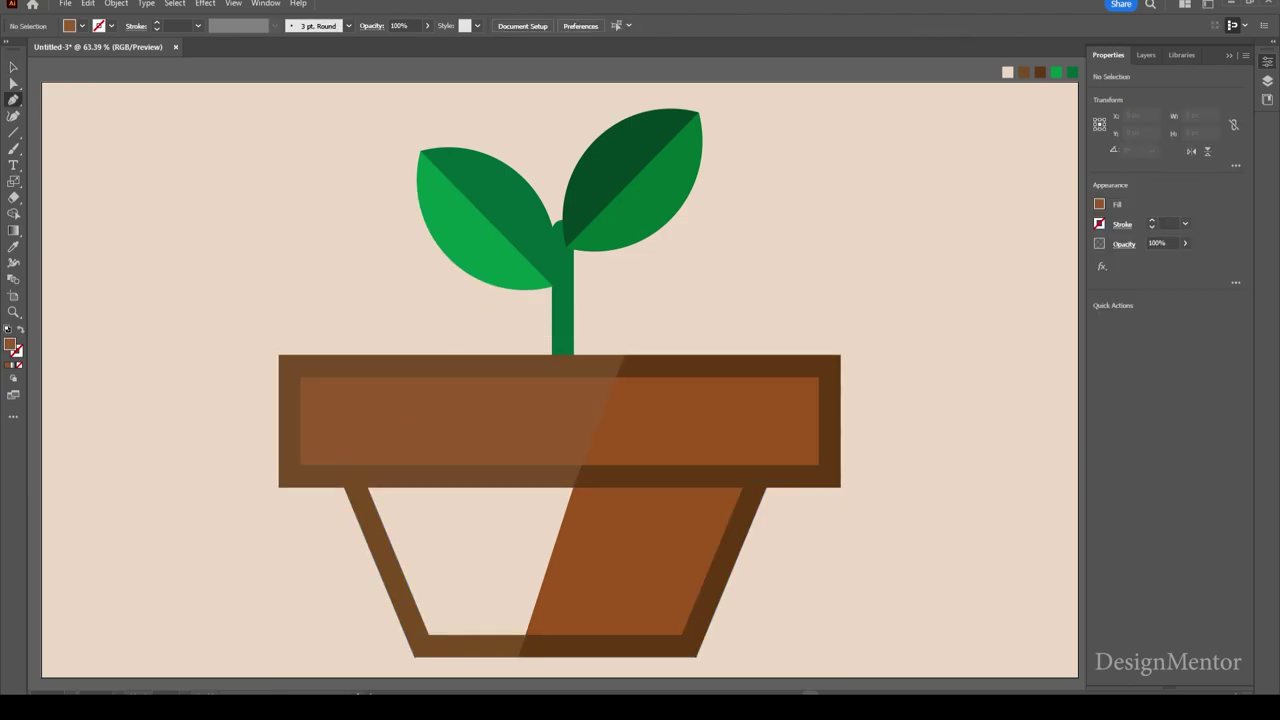
click(352, 477)
click(829, 477)
click(576, 477)
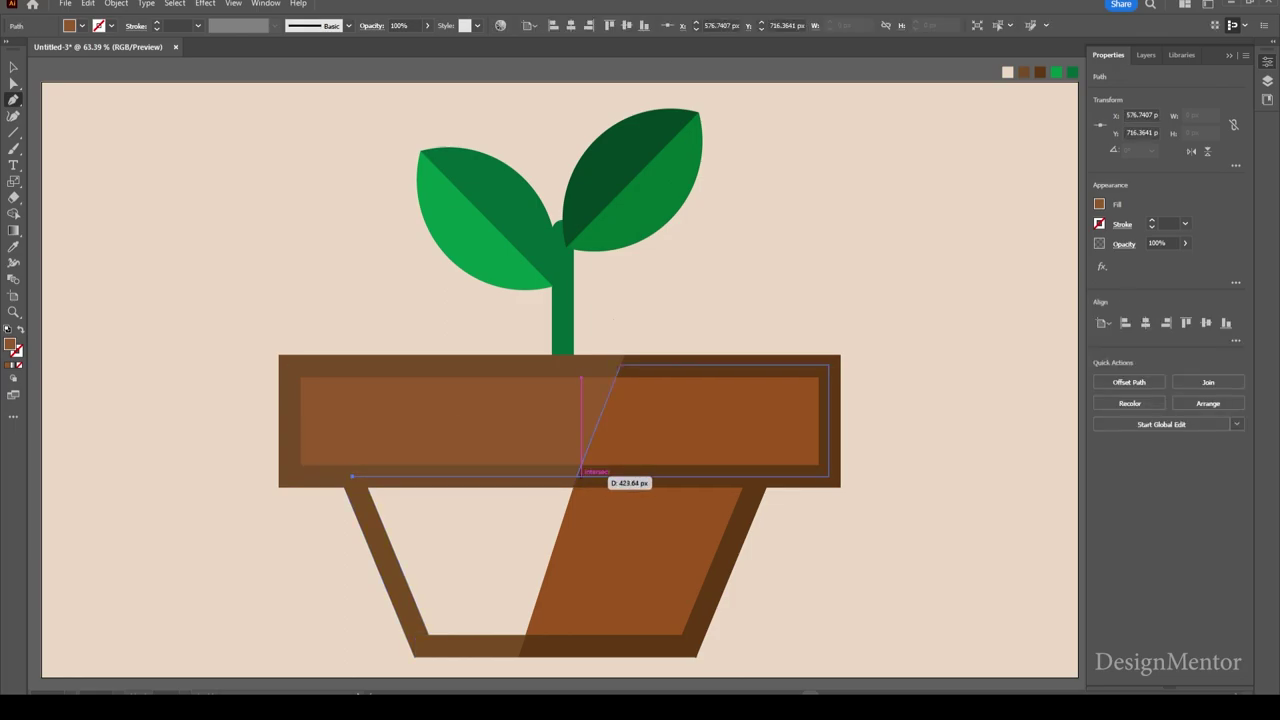
click(580, 476)
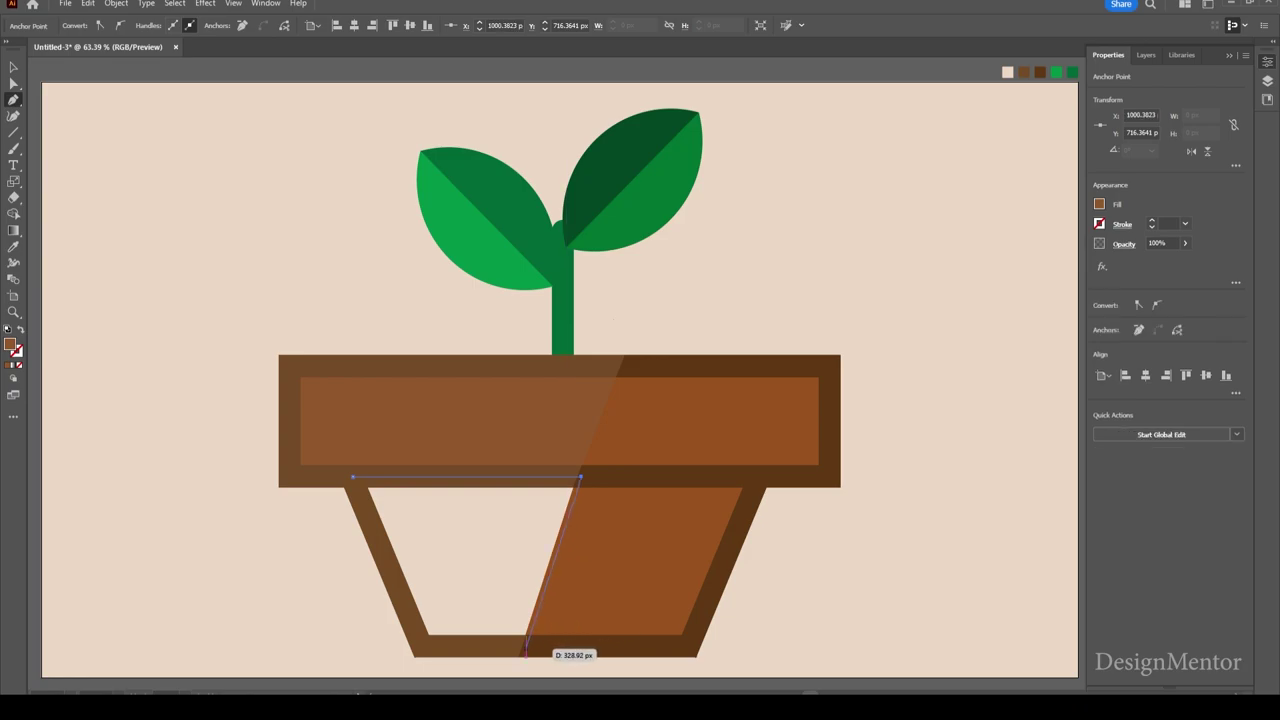
click(525, 648)
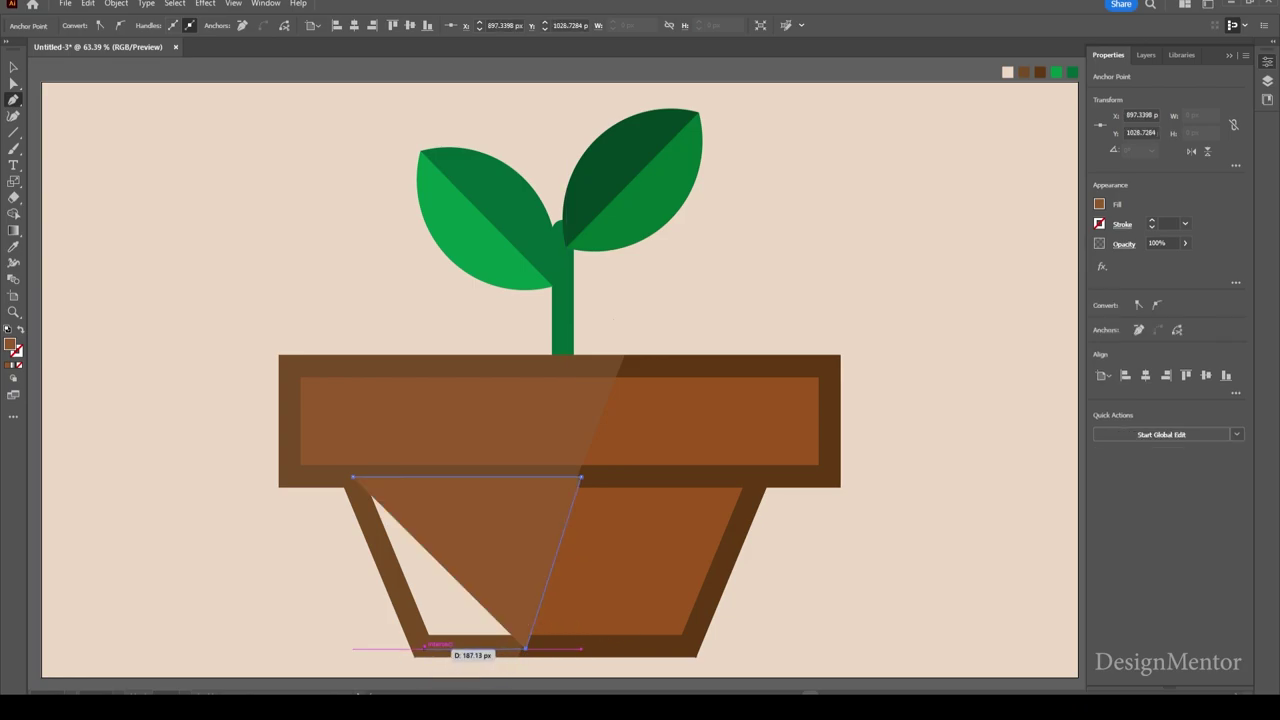
click(424, 648)
click(352, 477)
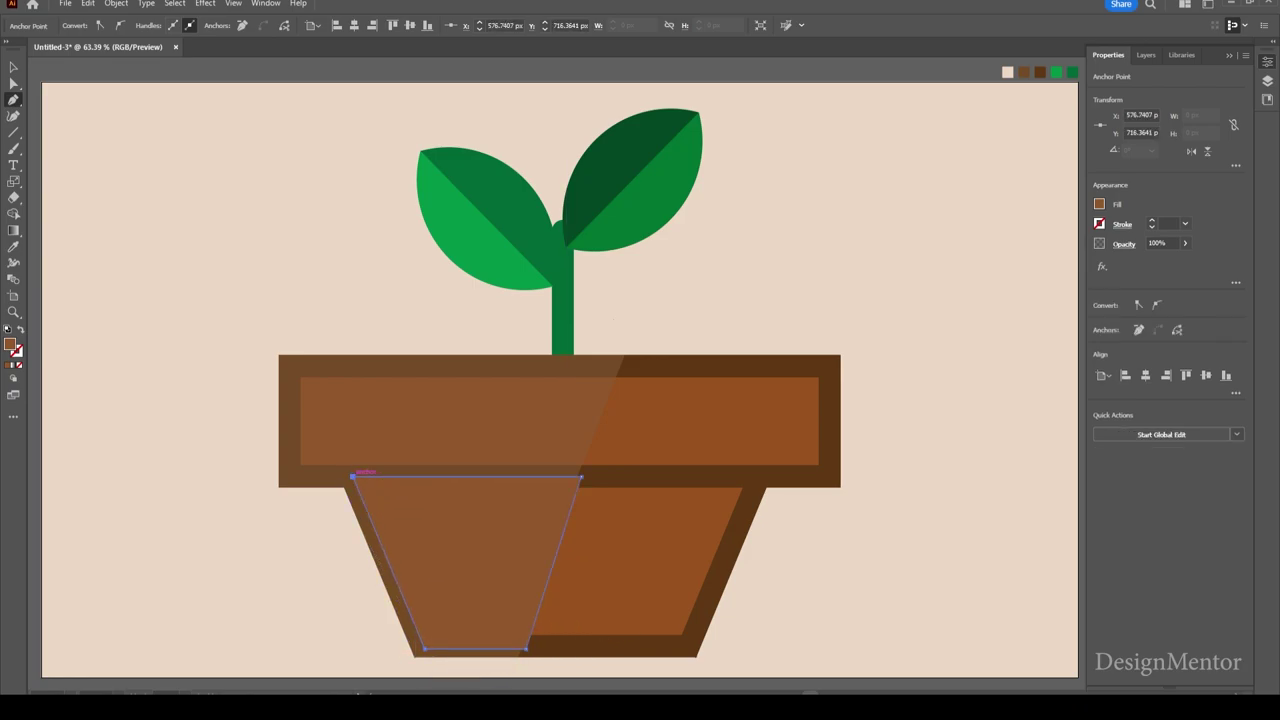
key(v)
Step: Bring the pot outline group in front of the left body shading
click(850, 463)
click(830, 462)
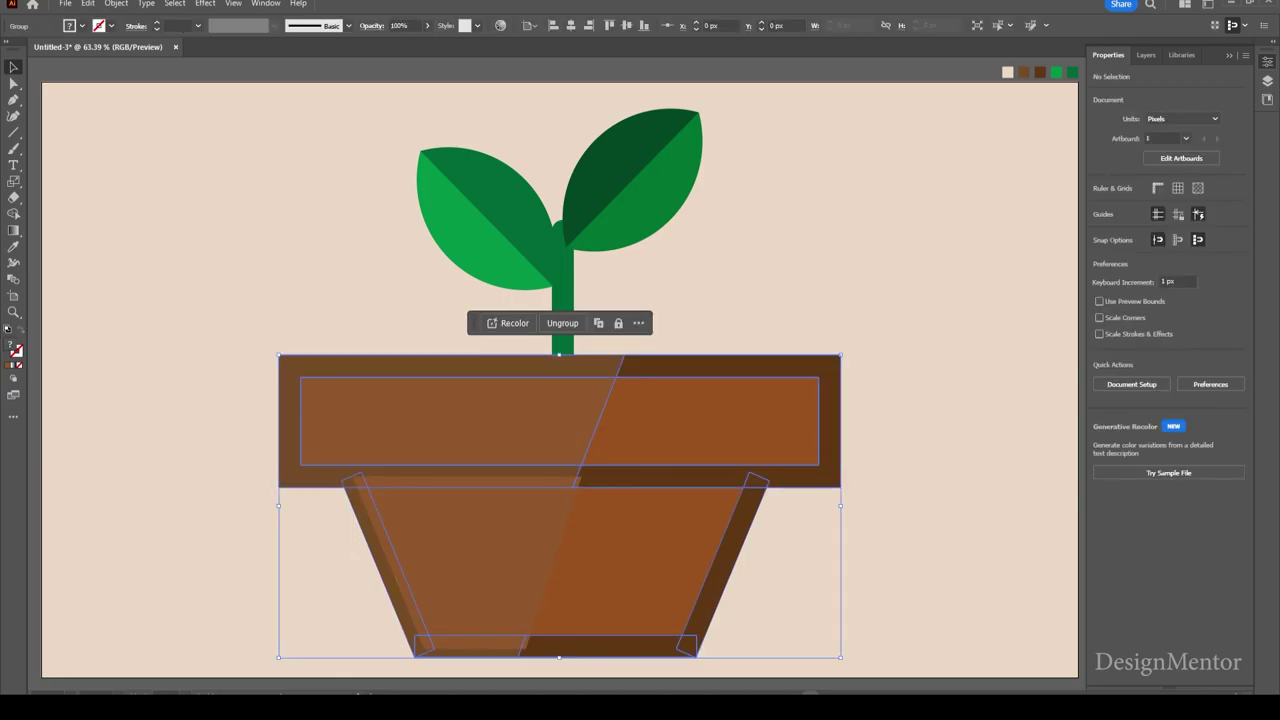
right_click(828, 463)
mouse_move(865, 394)
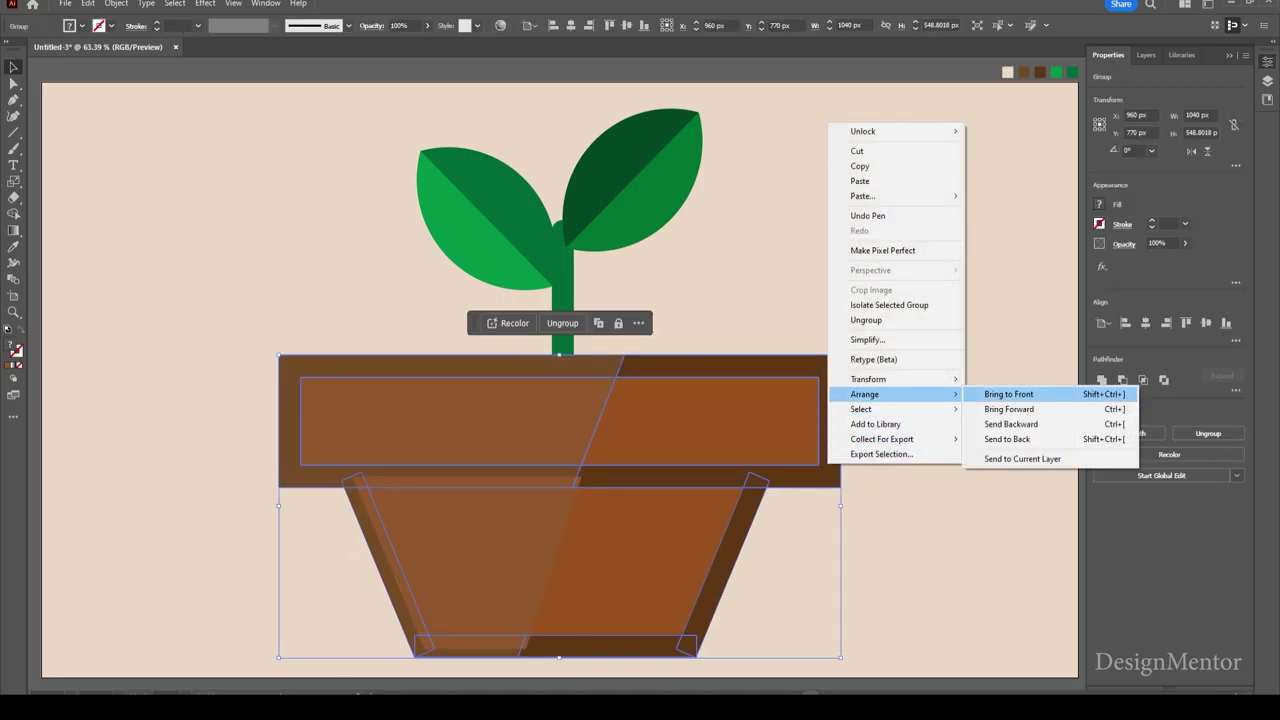
click(1009, 394)
key(ctrl+shift+a)
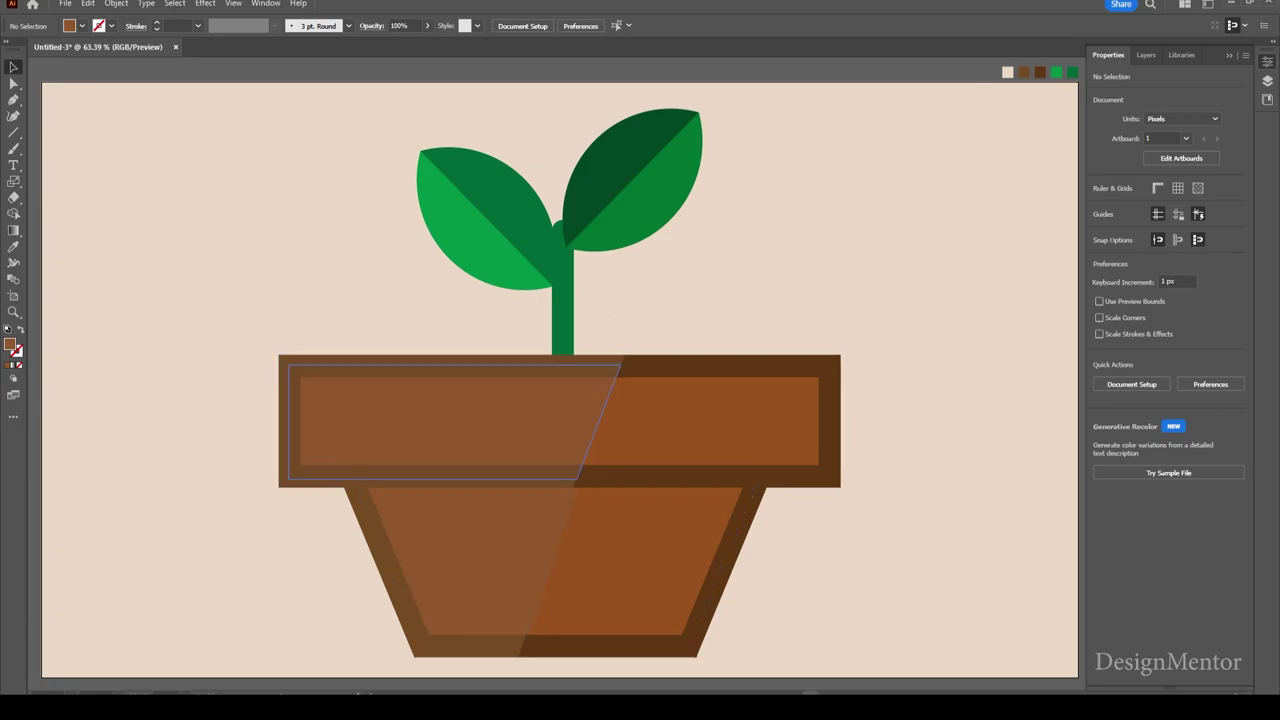
Step: Brighten the left rim shading's fill to hex b26938
click(450, 420)
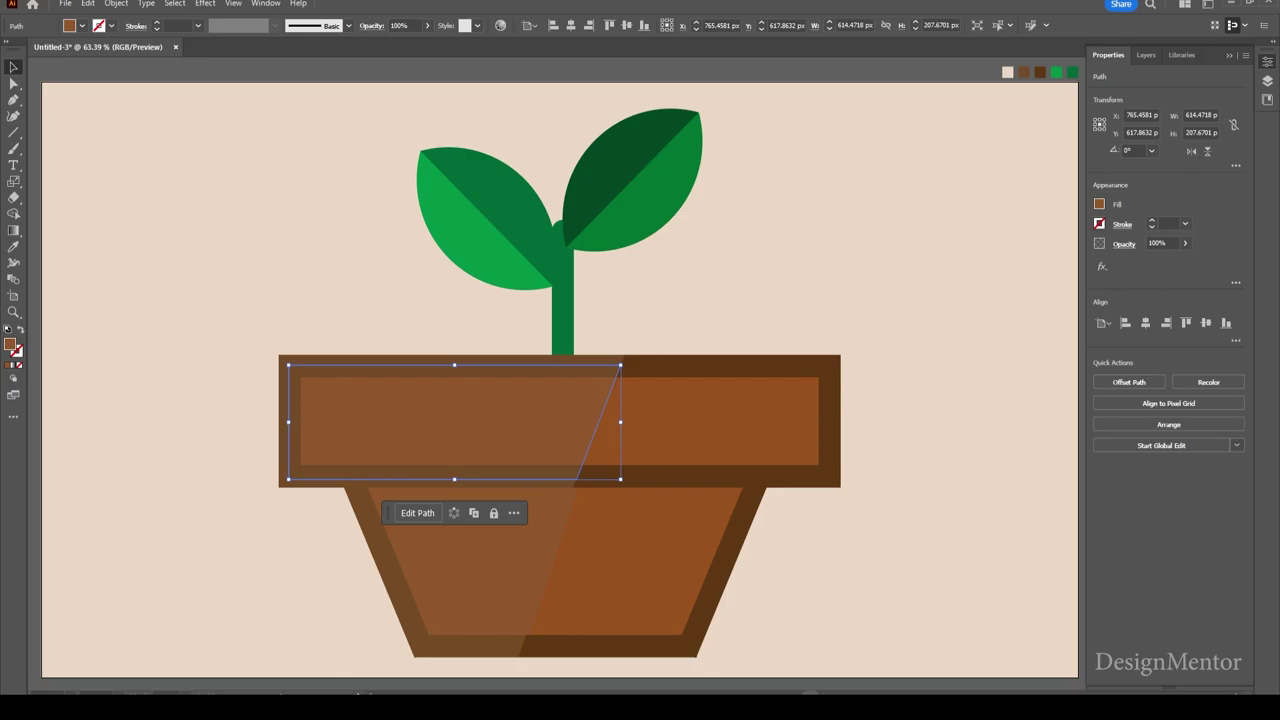
double_click(11, 345)
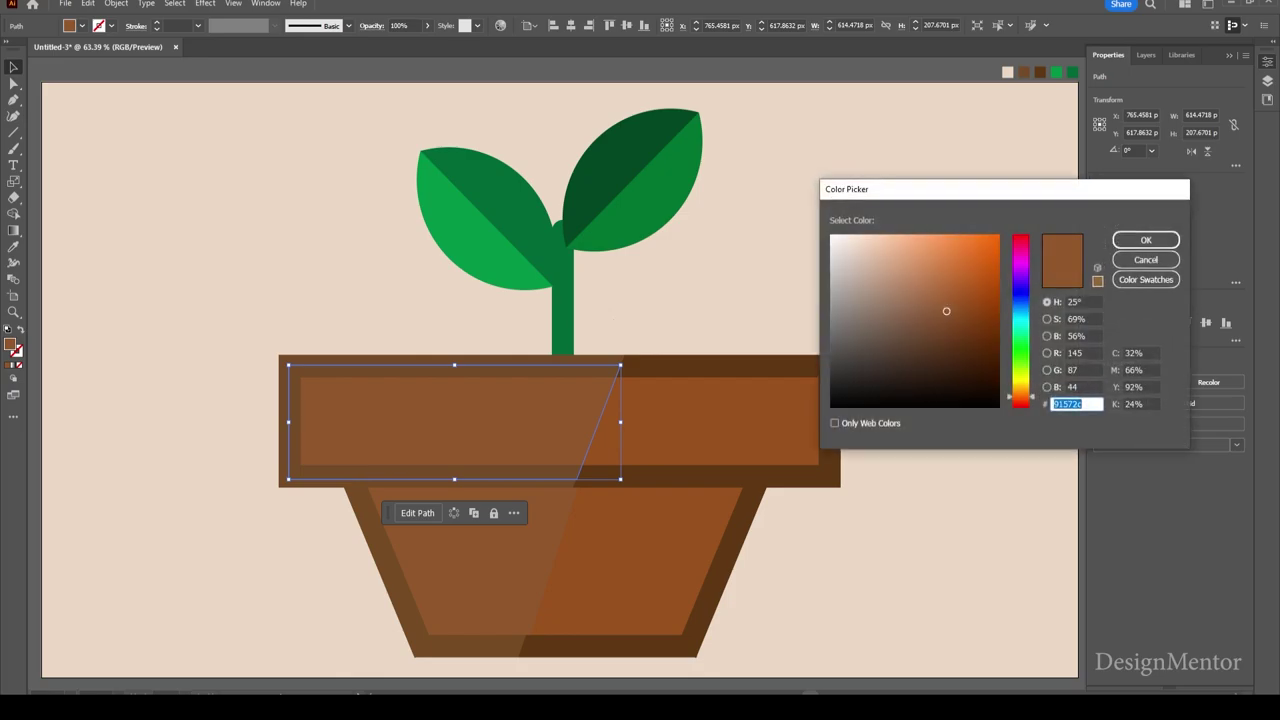
text(7c4723aa6535)
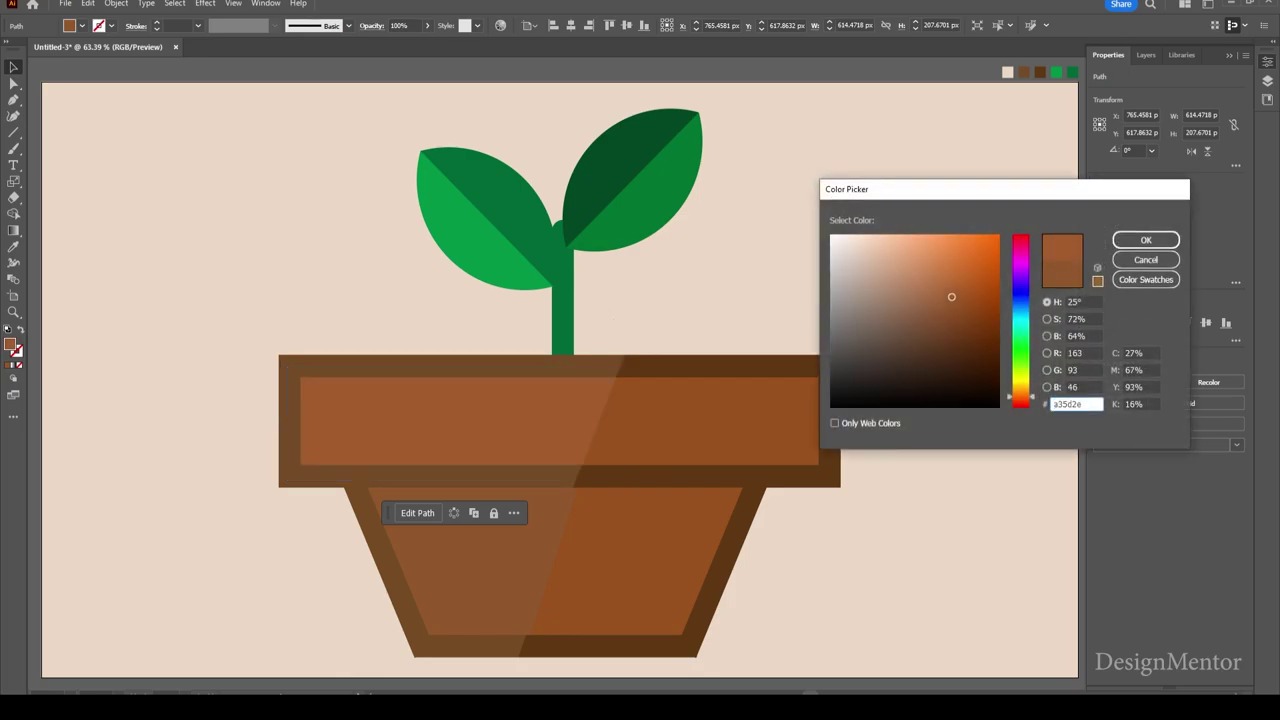
text(b26938)
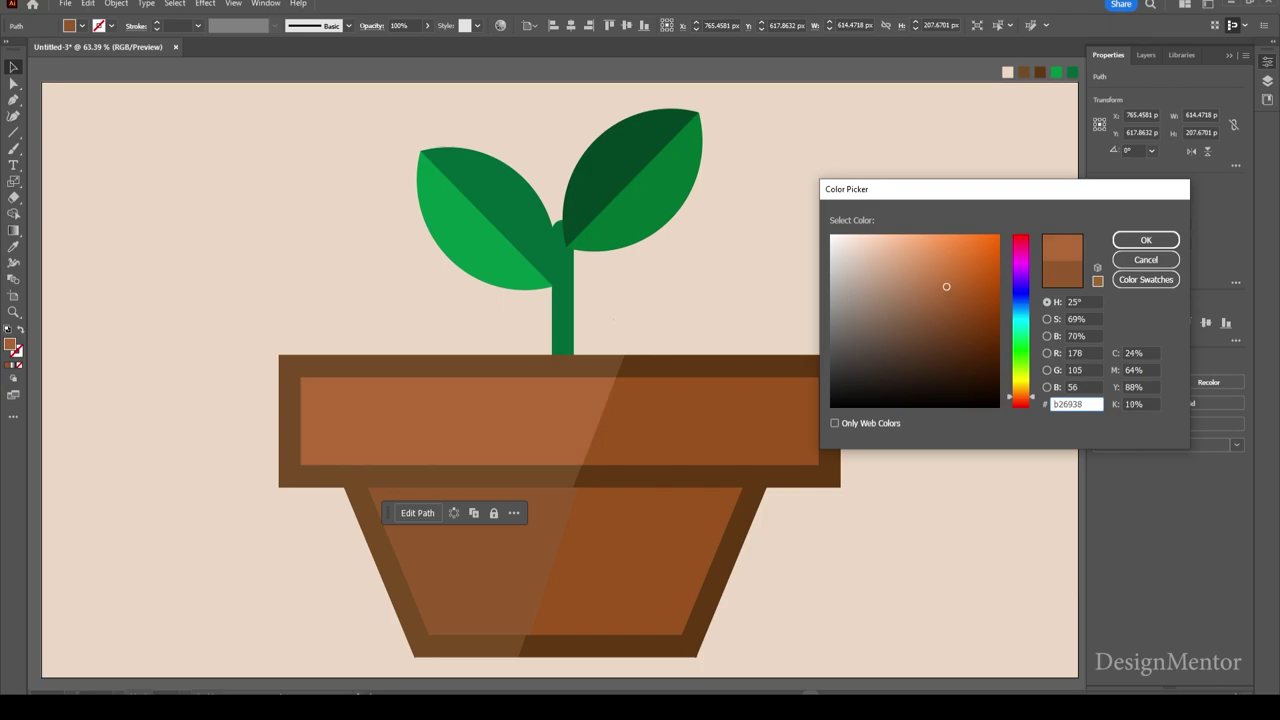
key(Return)
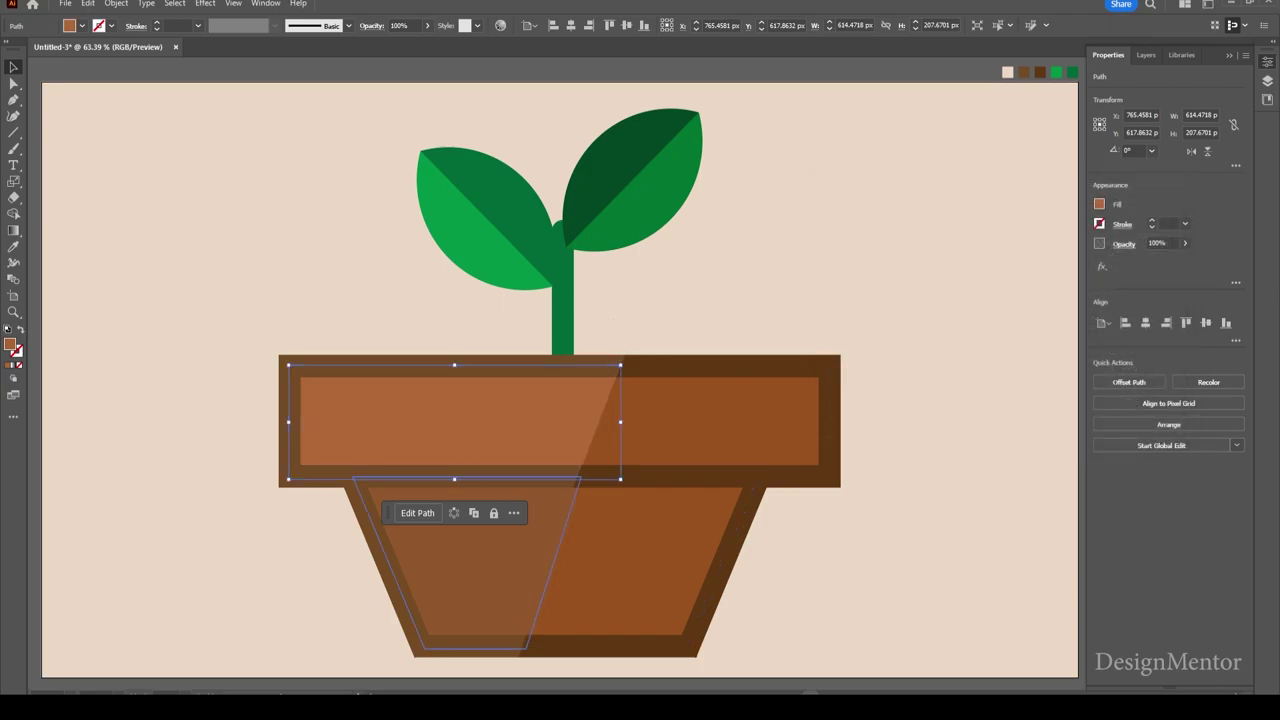
Step: Give the left body shading the rim's b26938 colour using the Eyedropper
click(470, 570)
key(i)
click(450, 420)
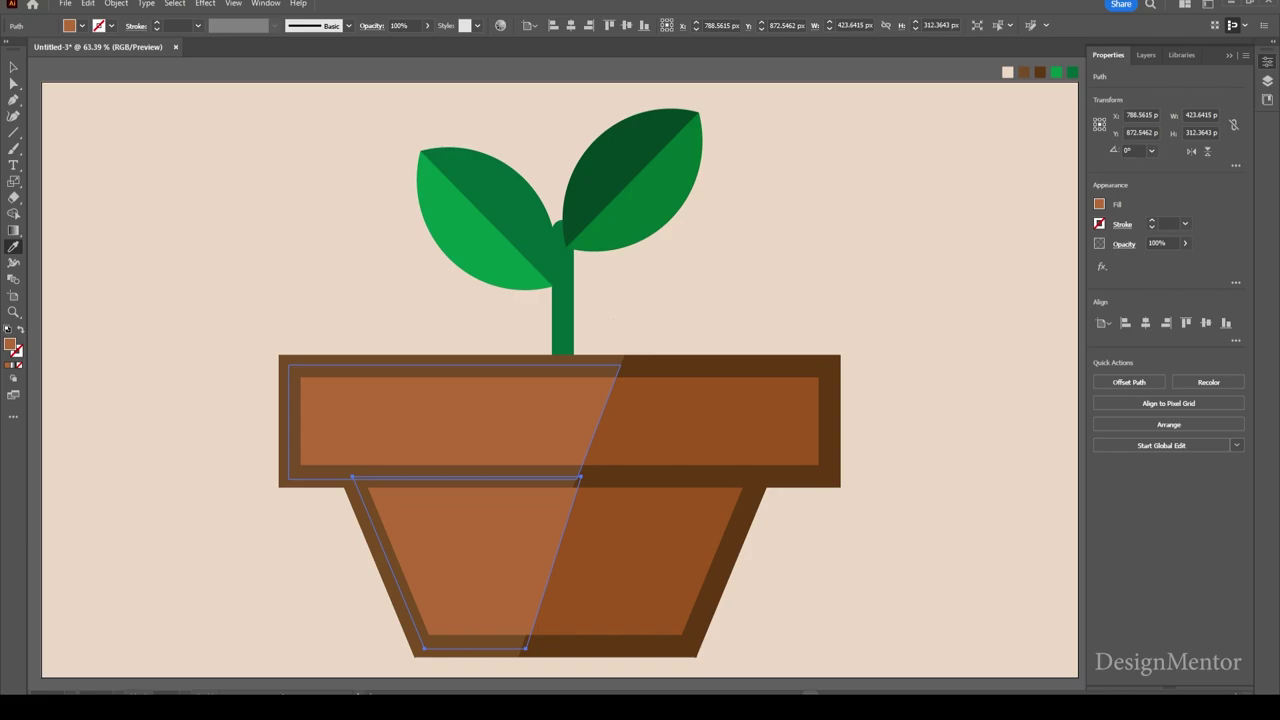
key(v)
key(ctrl+shift+a)
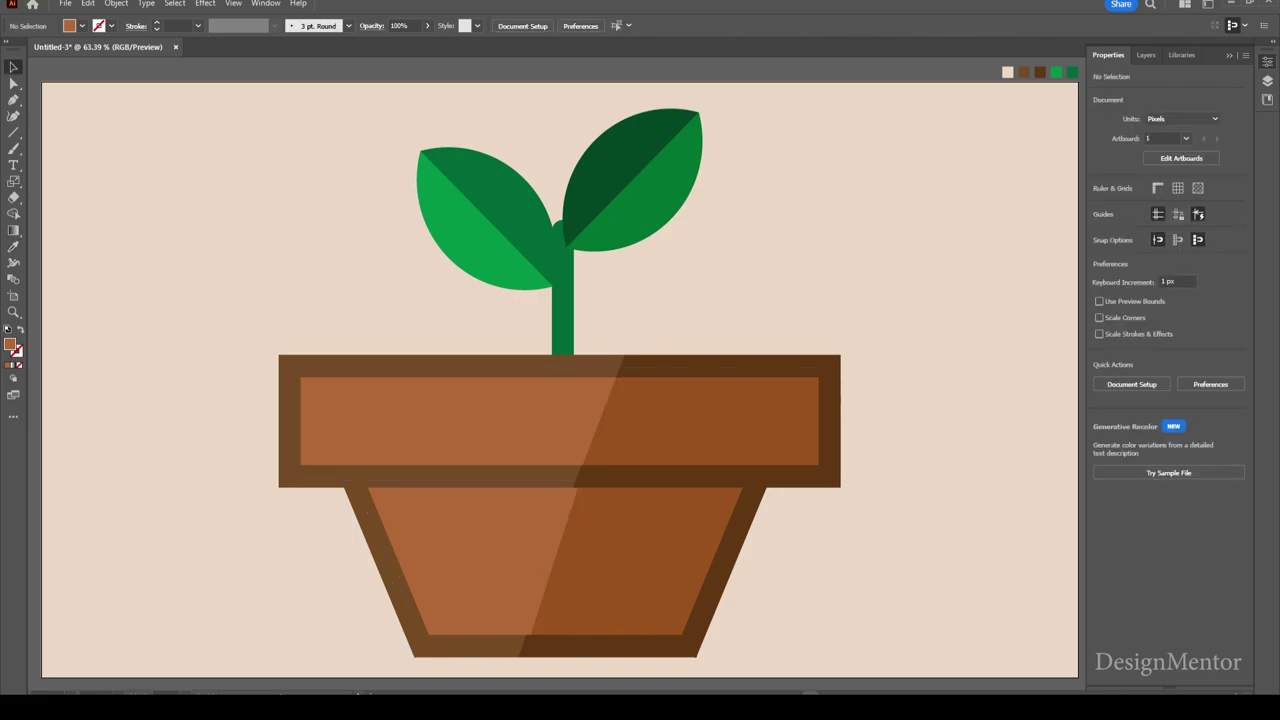